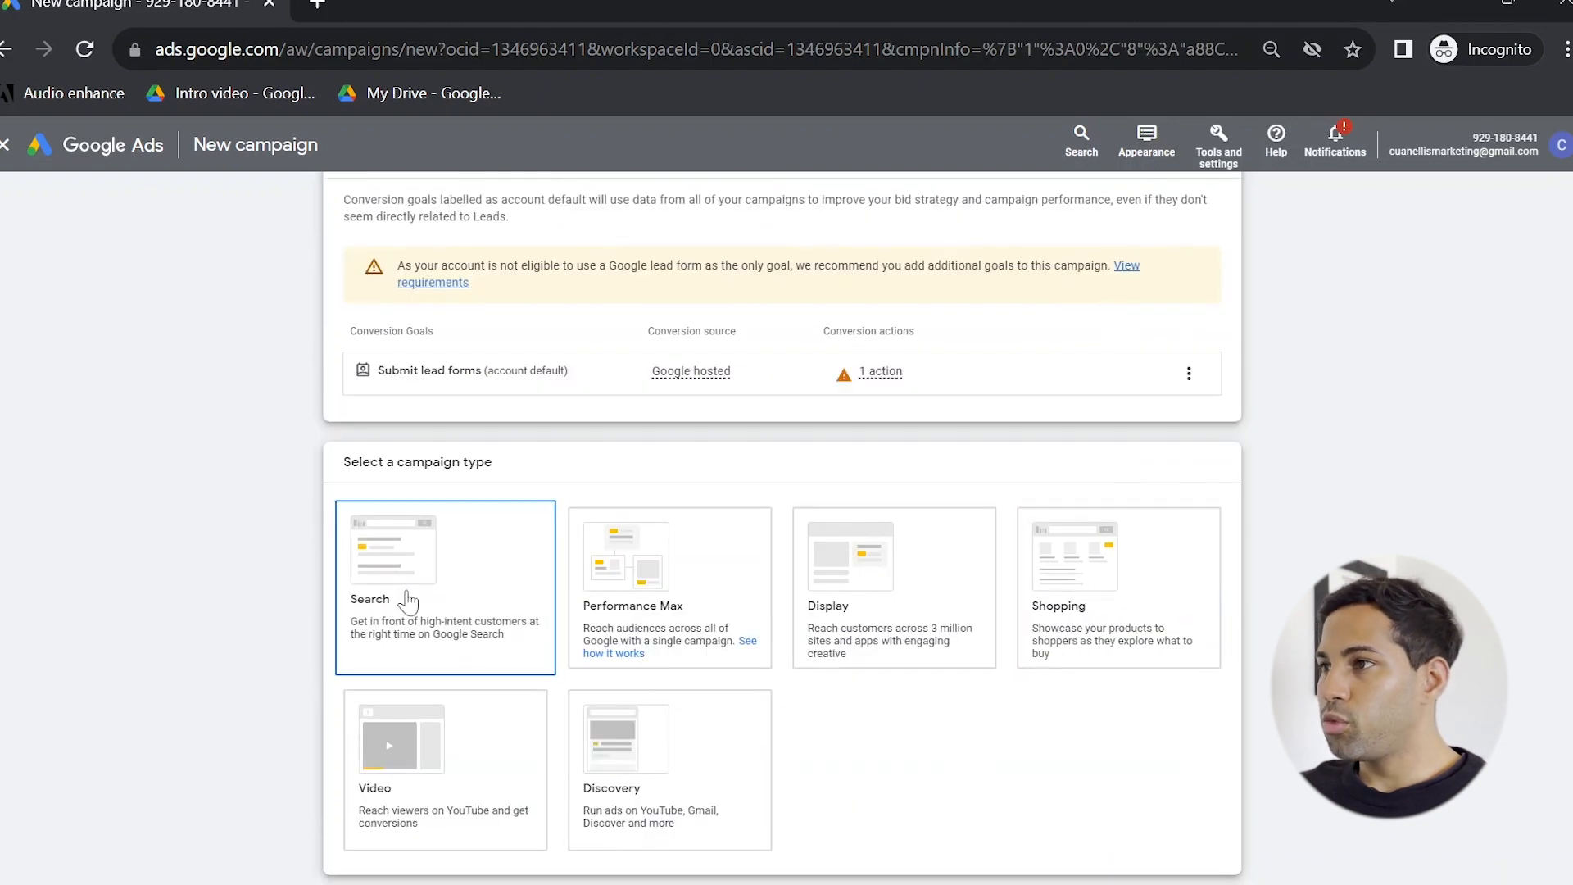
Choose Search as the campaign type and select website visits as the way to reach the goal
left_click(409, 600)
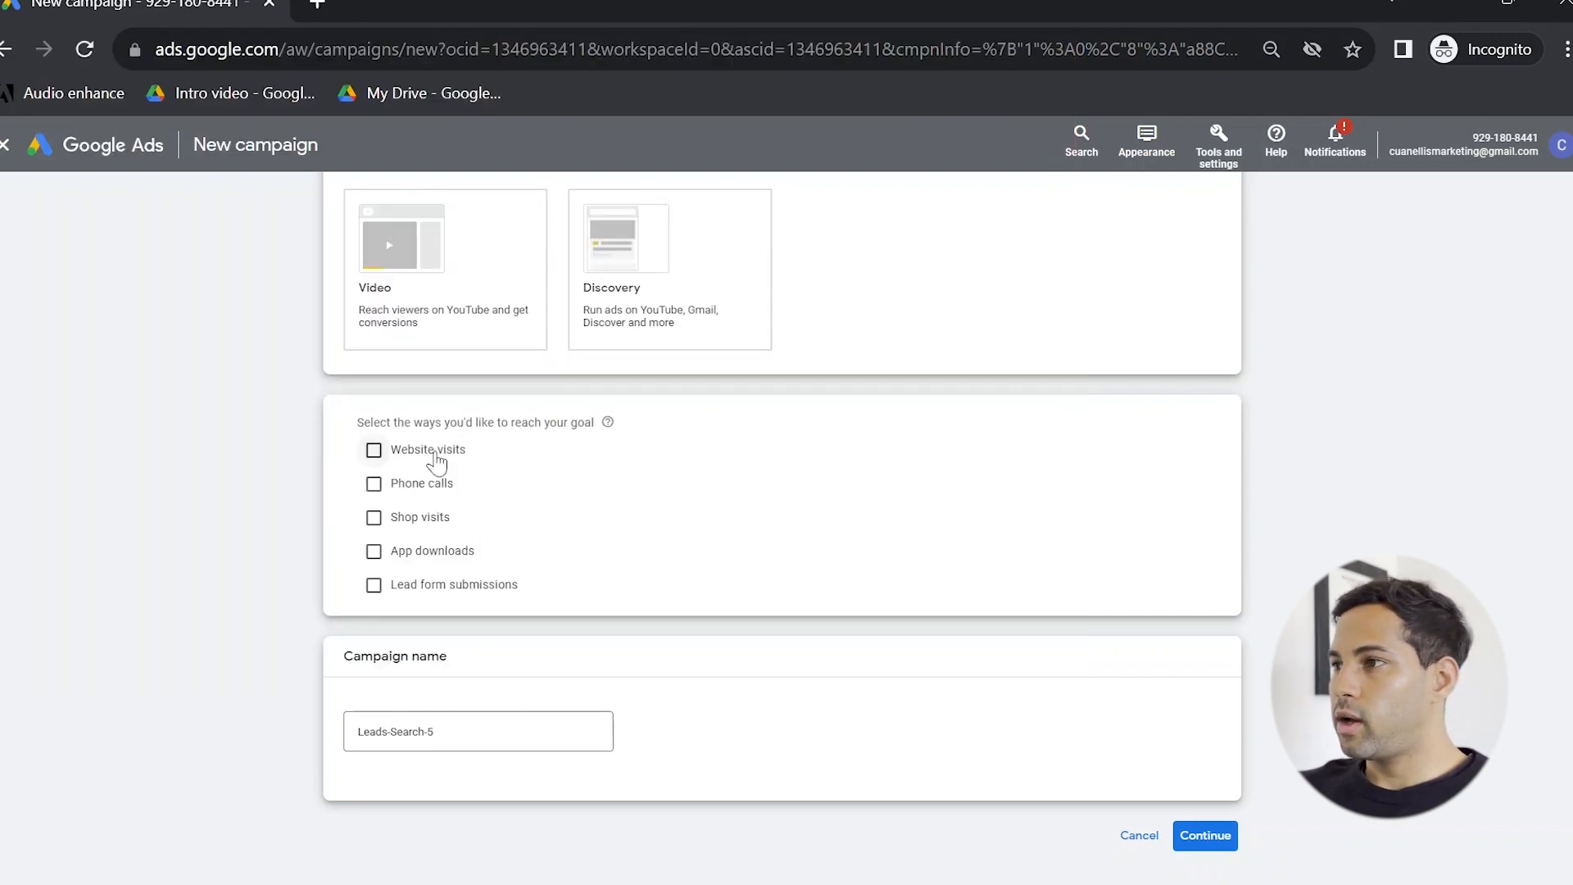
left_click(437, 461)
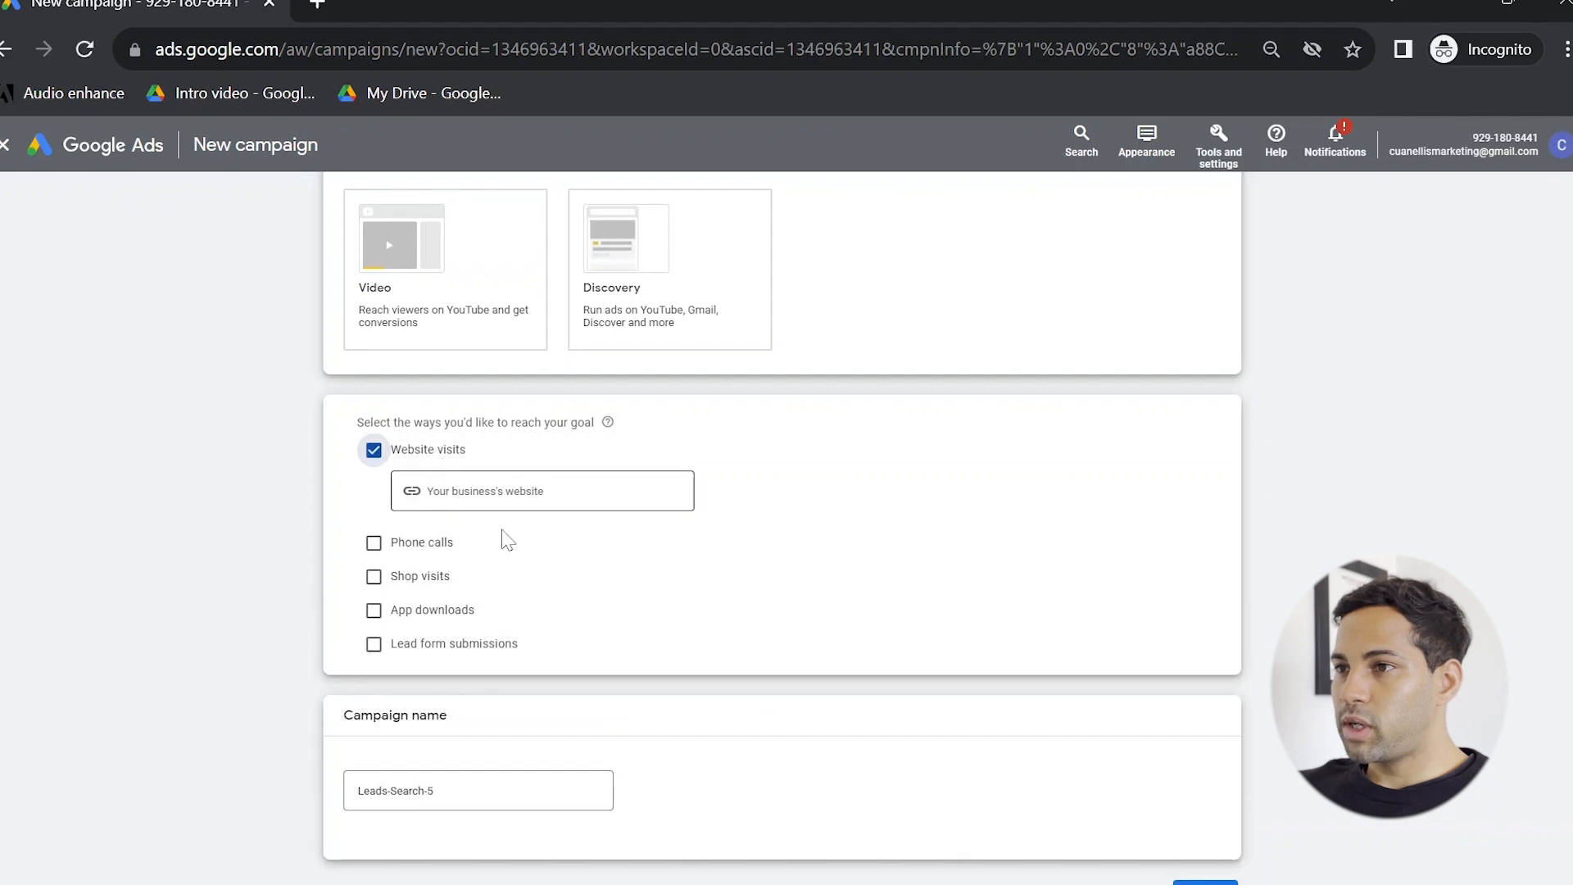
Rename the campaign to "Lead | Search |" and continue to the bidding settings
left_click(488, 788)
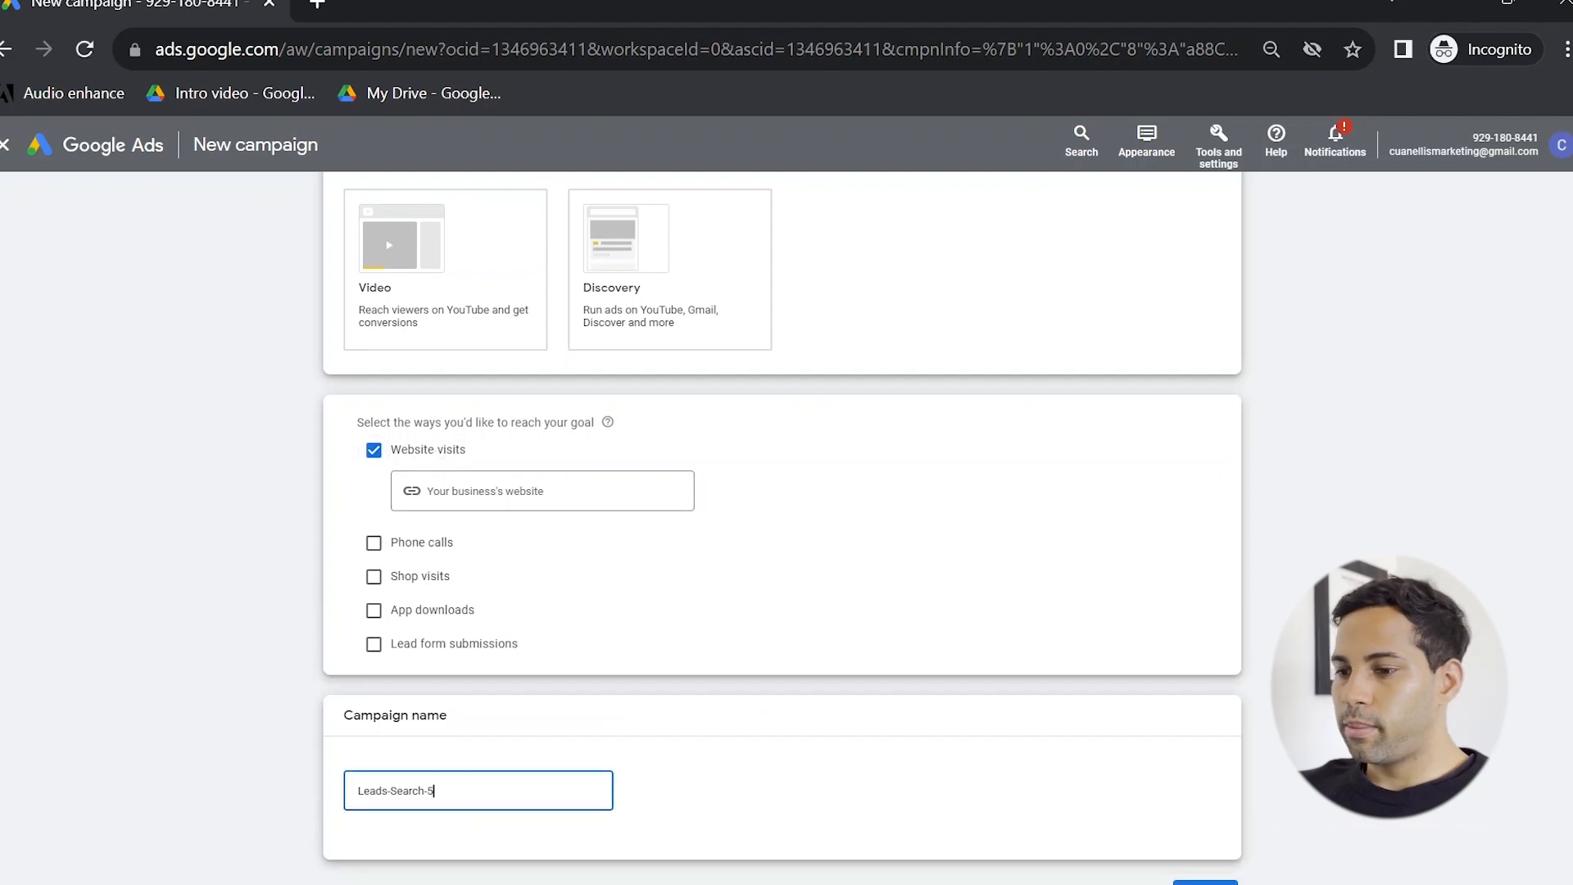
triple_click(432, 790)
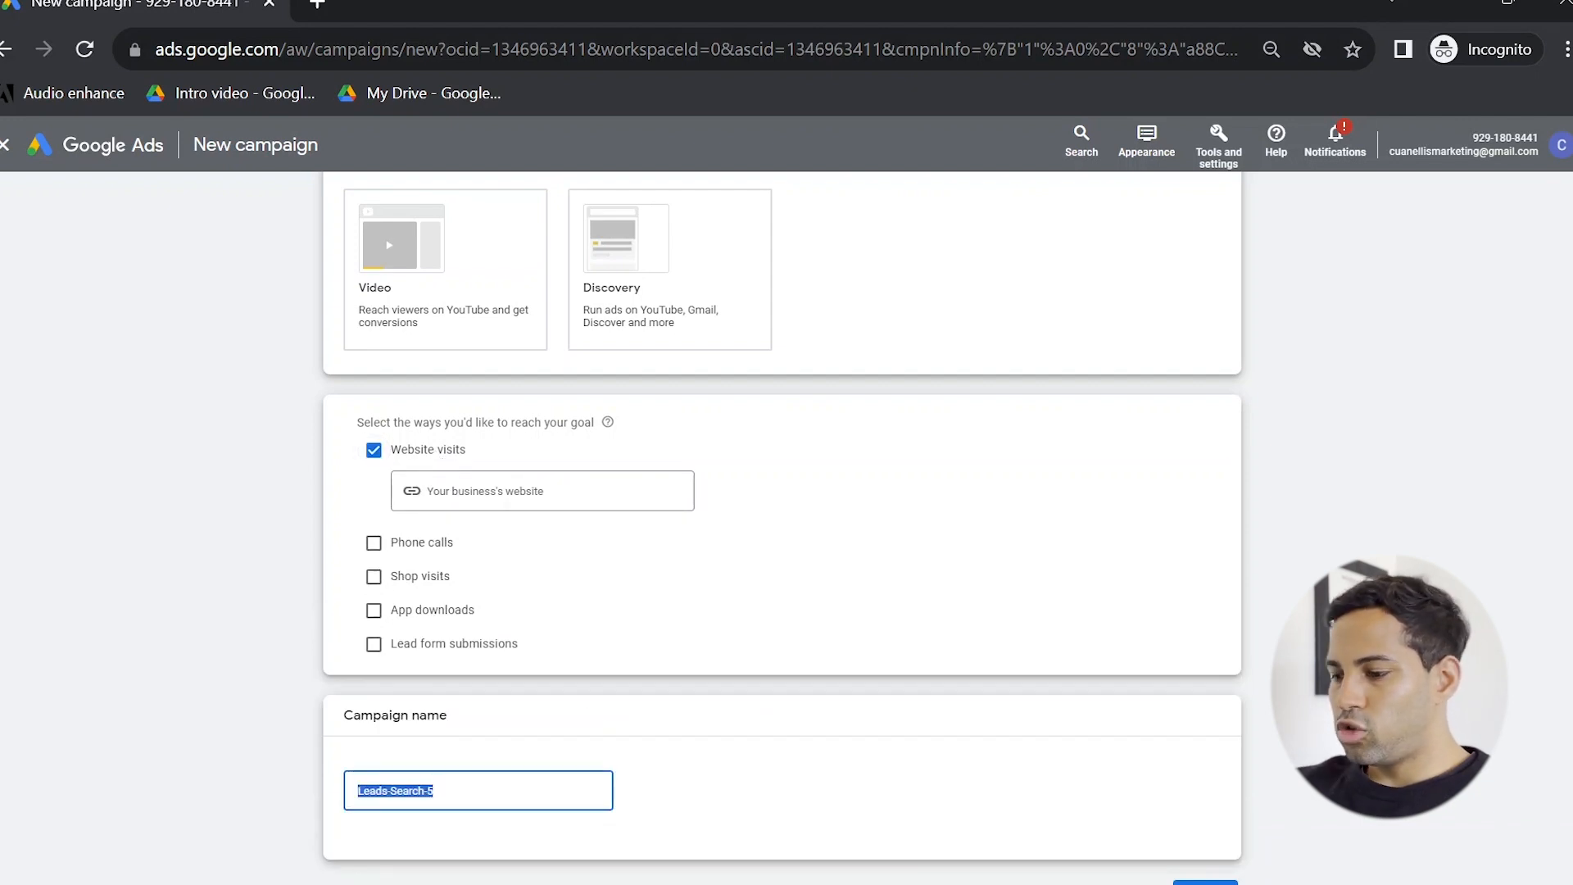
type("Lead")
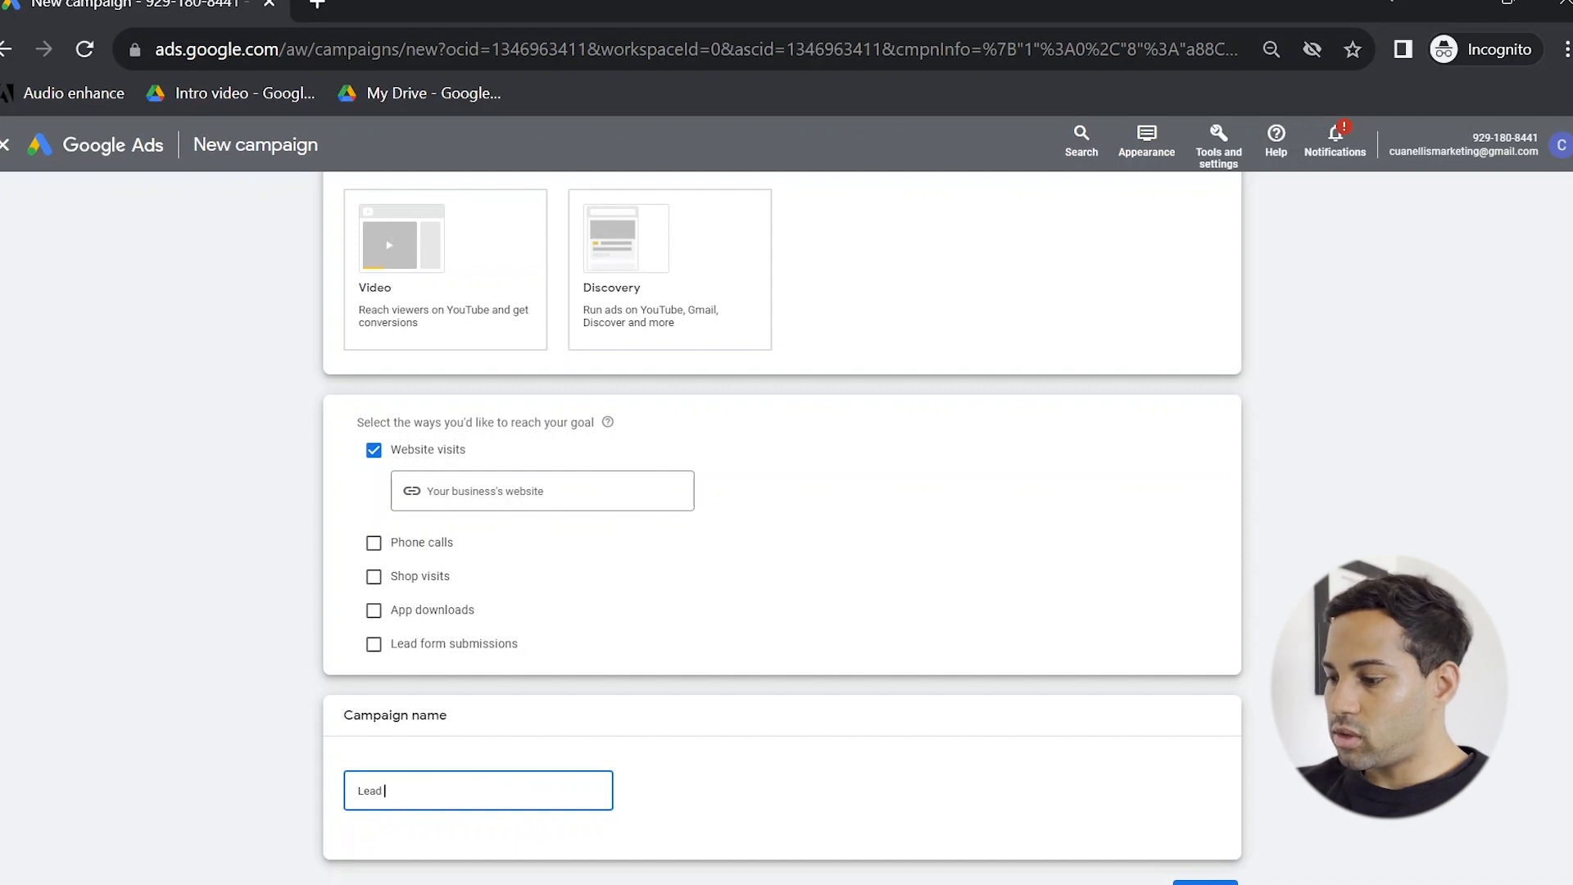
type(" | Search |")
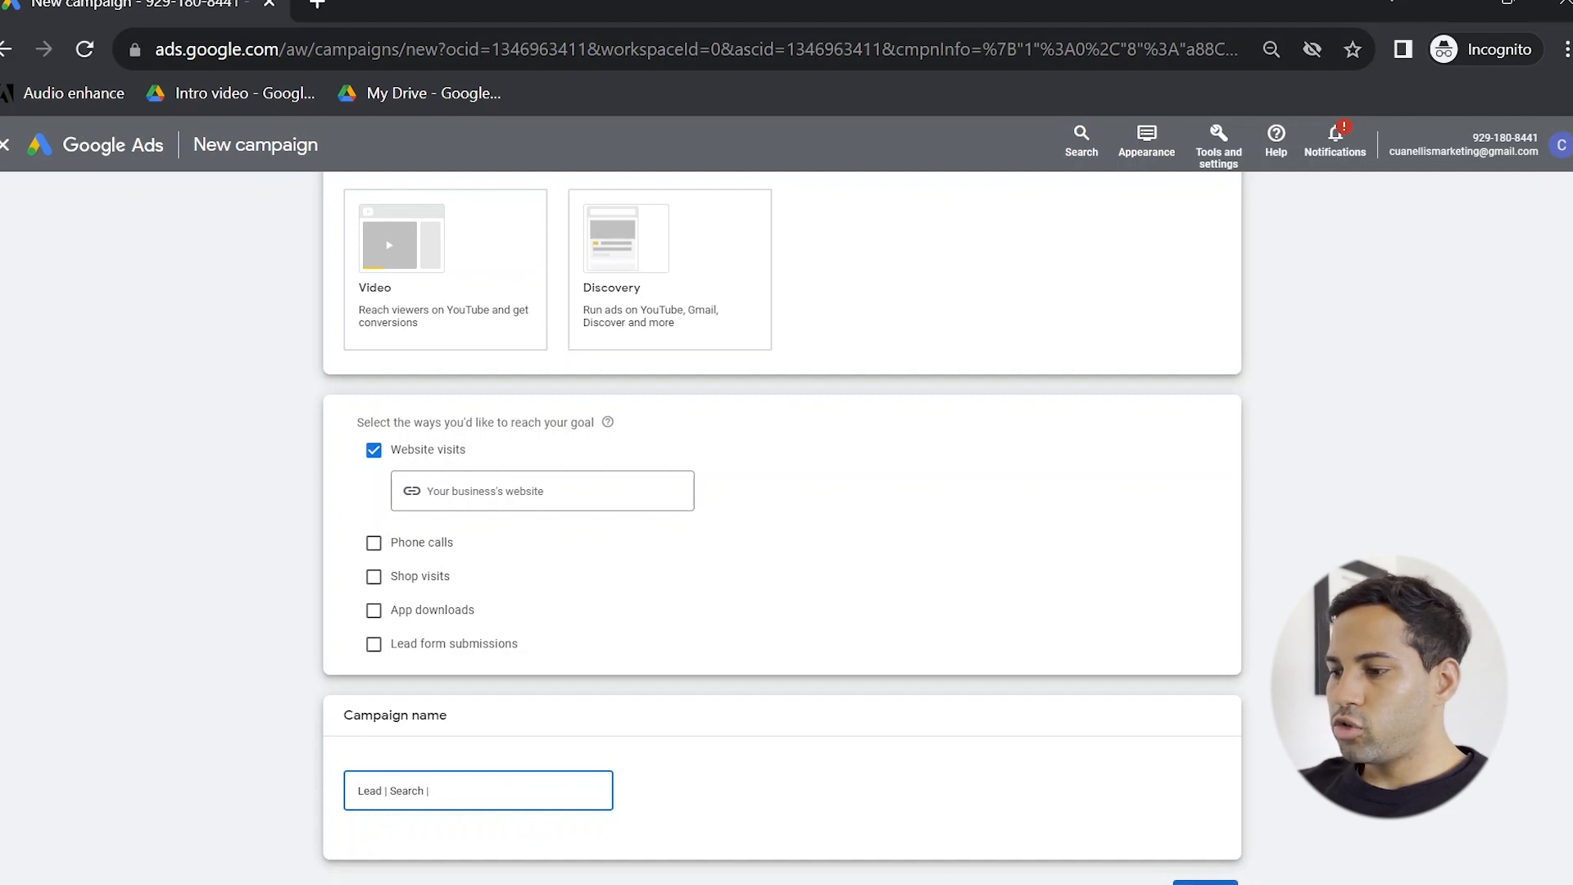
left_click(1205, 883)
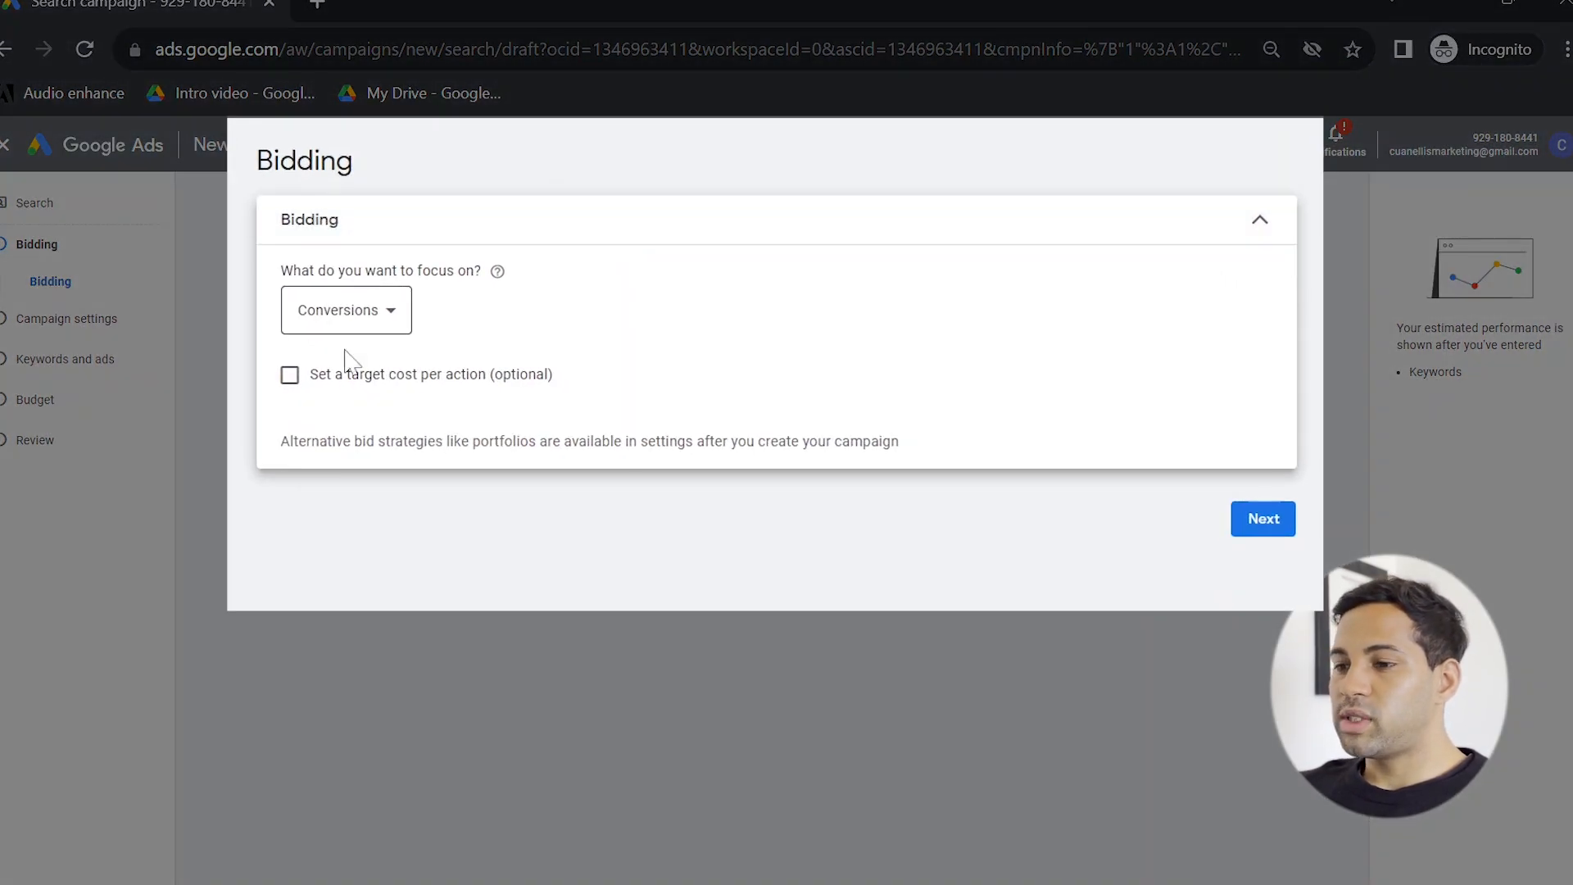
Set the bidding focus to Clicks with a maximum CPC bid limit of $1.00
left_click(379, 316)
left_click(399, 516)
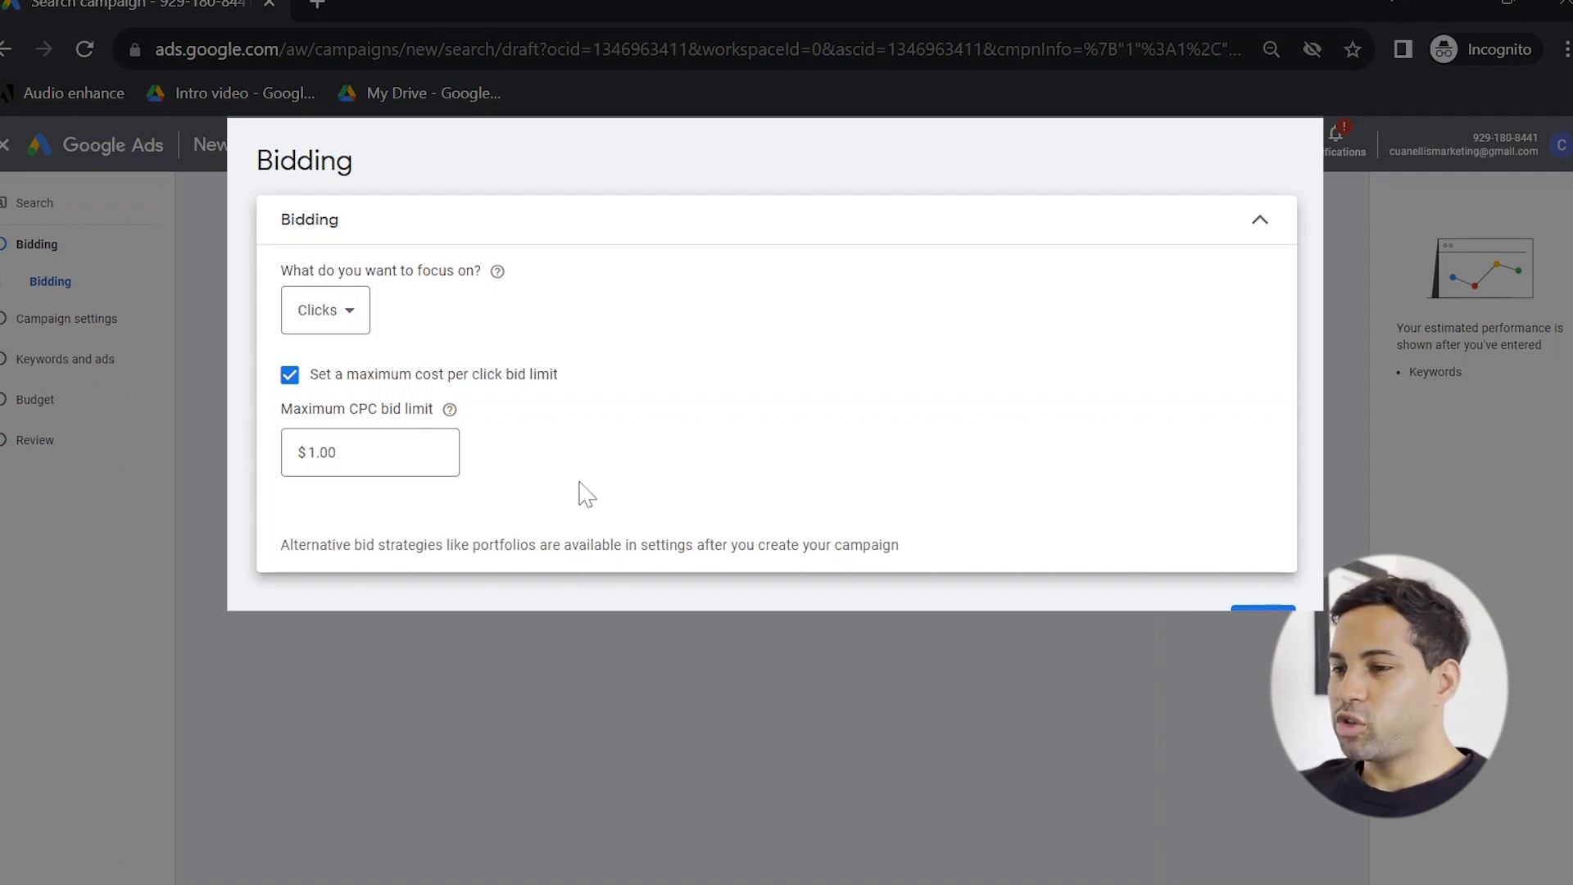
left_click(348, 454)
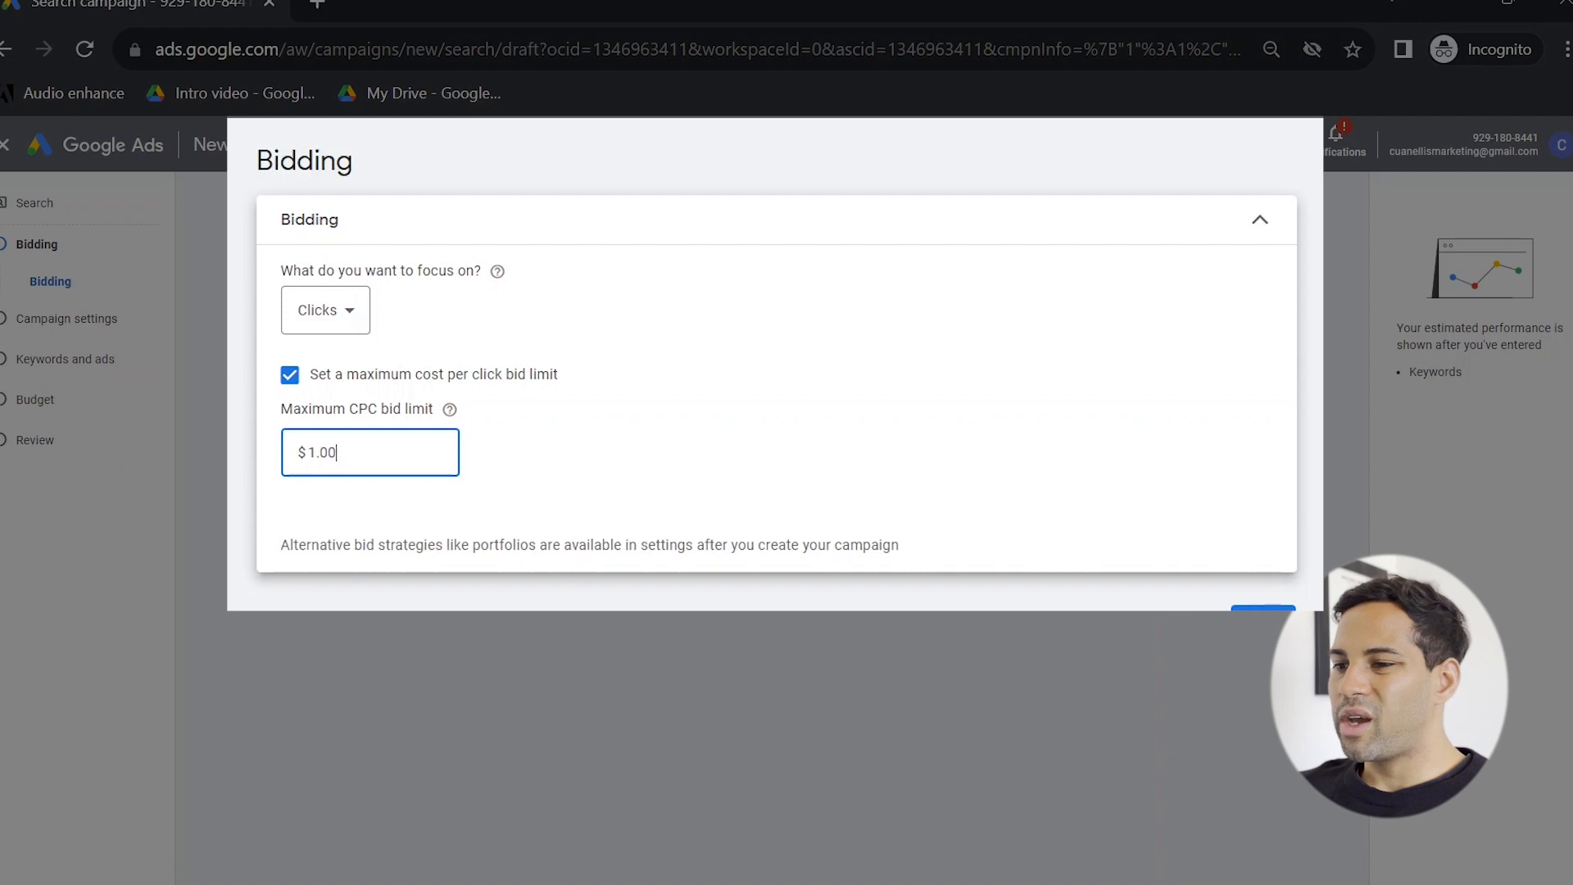
key("ctrl+a")
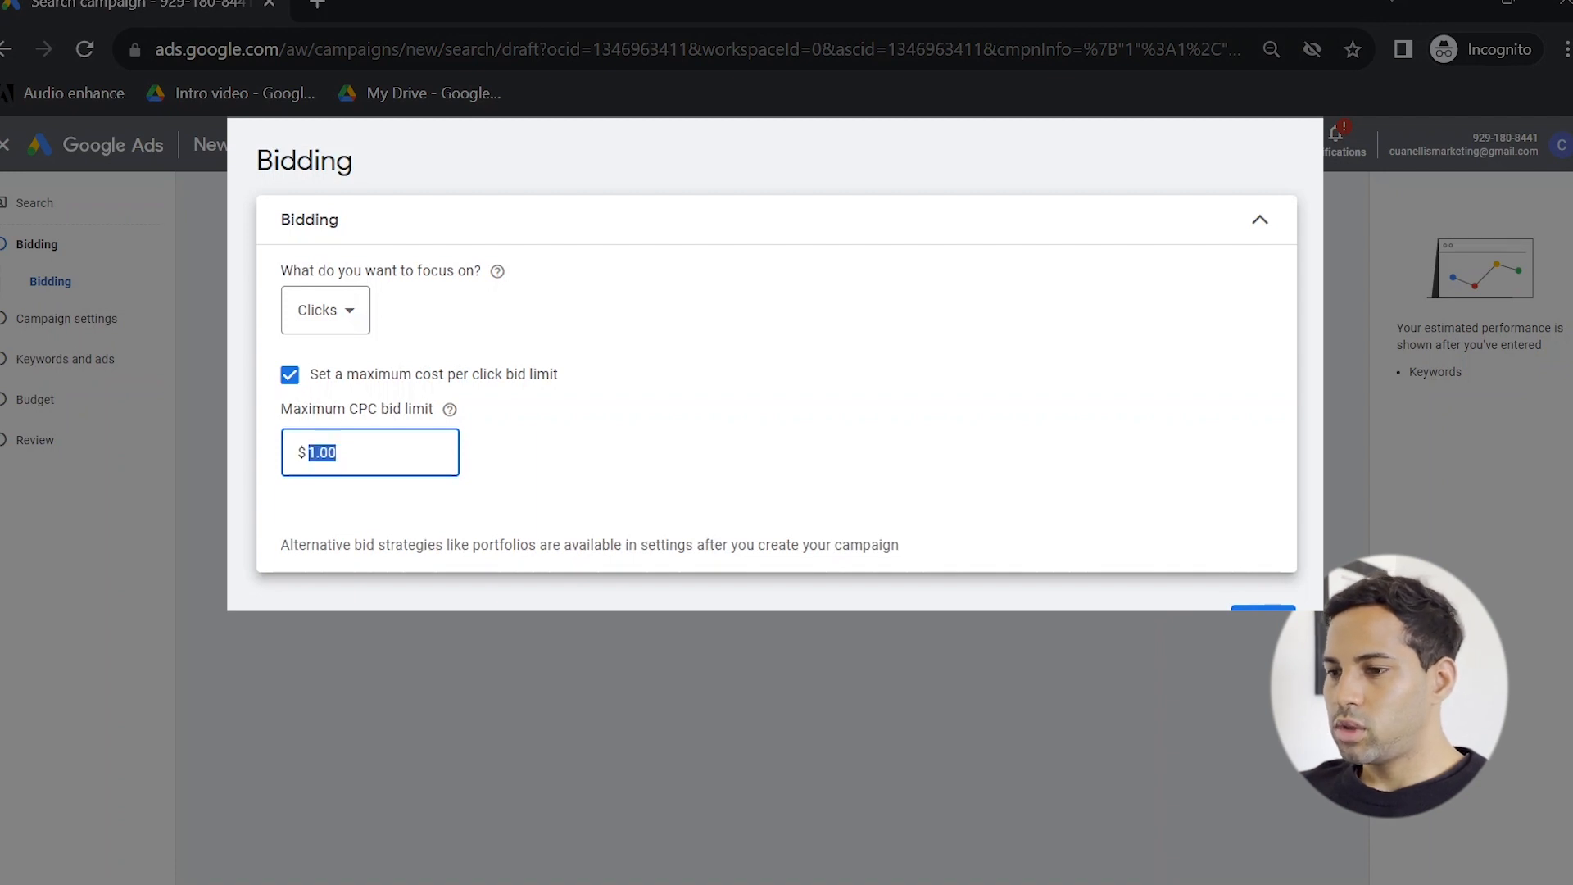
left_click(625, 451)
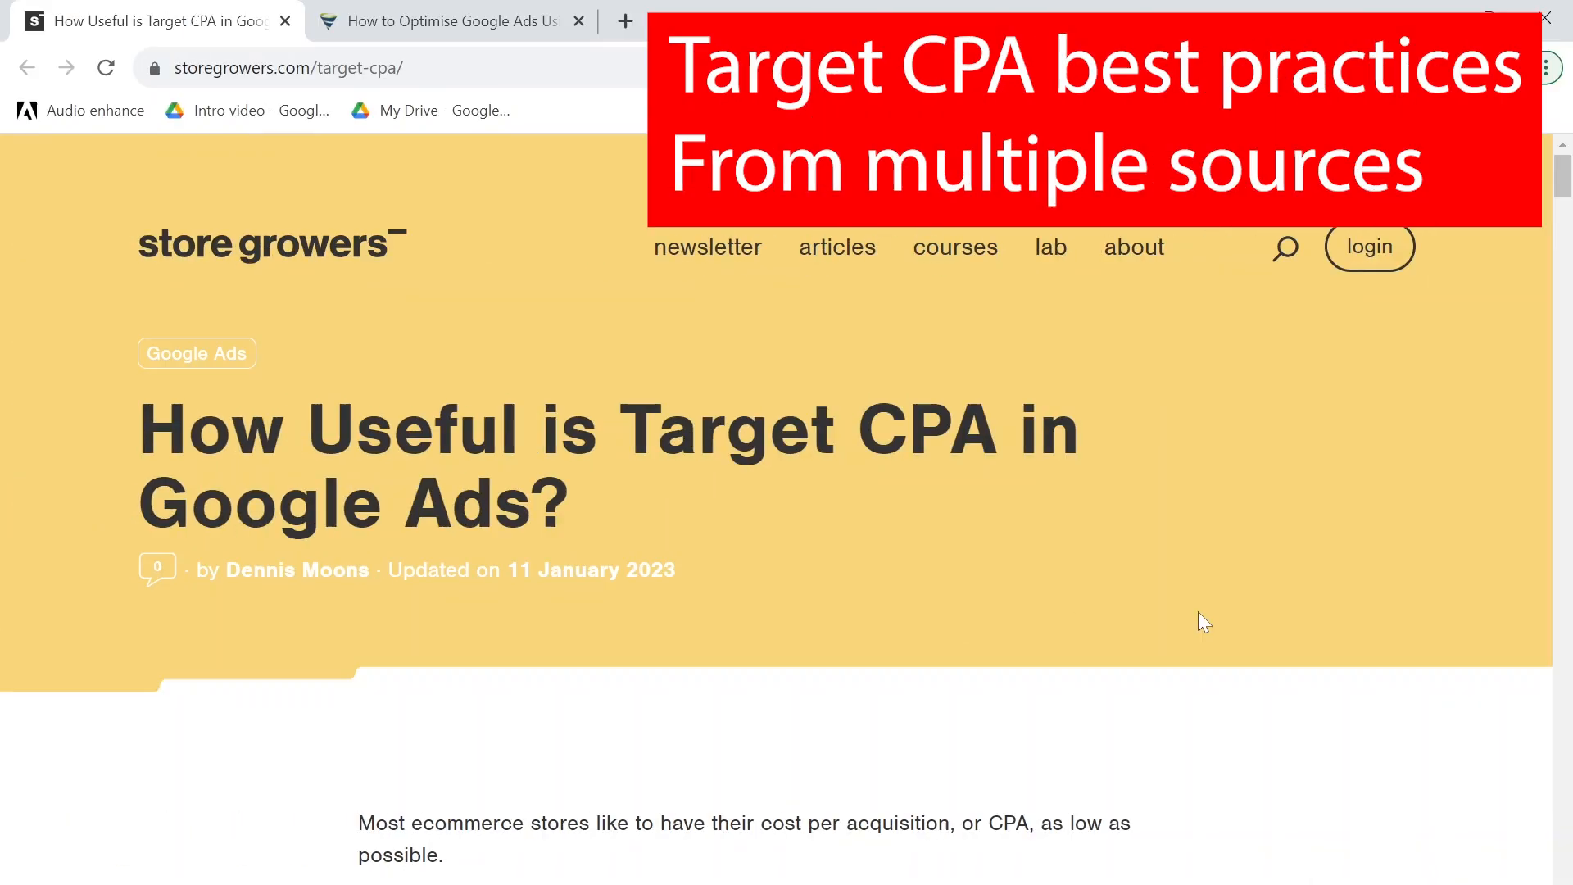
Examine the storegrowers.com Target CPA article for the recommended minimum number of conversions and open its linked Google recommendation
scroll(1198, 611, "down", 10)
scroll(1198, 635, "down", 20)
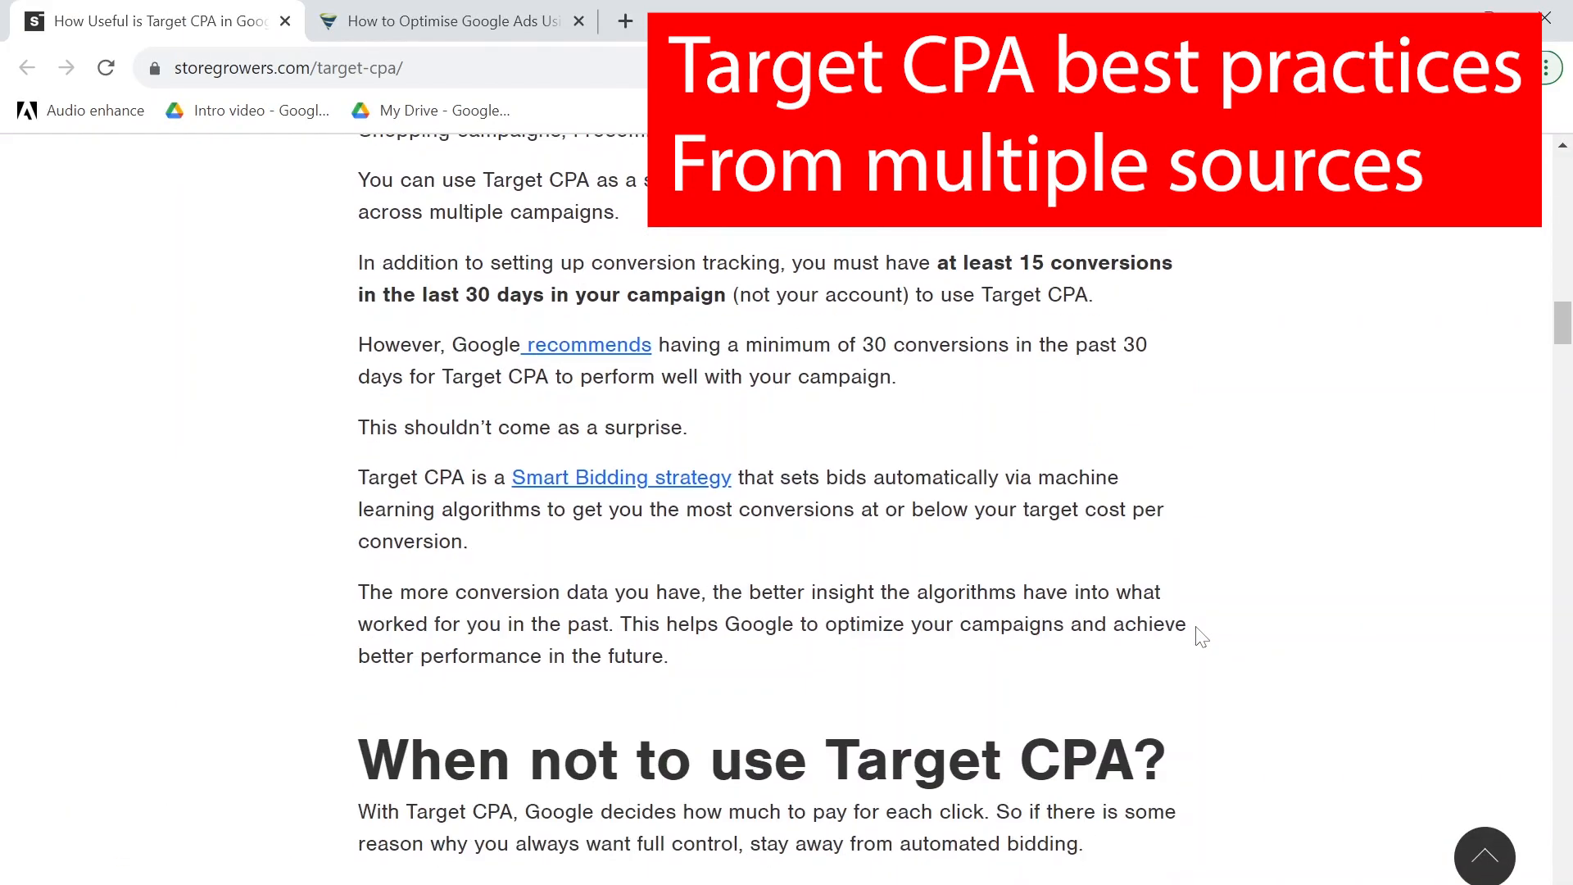
left_click_drag(864, 344, 908, 379)
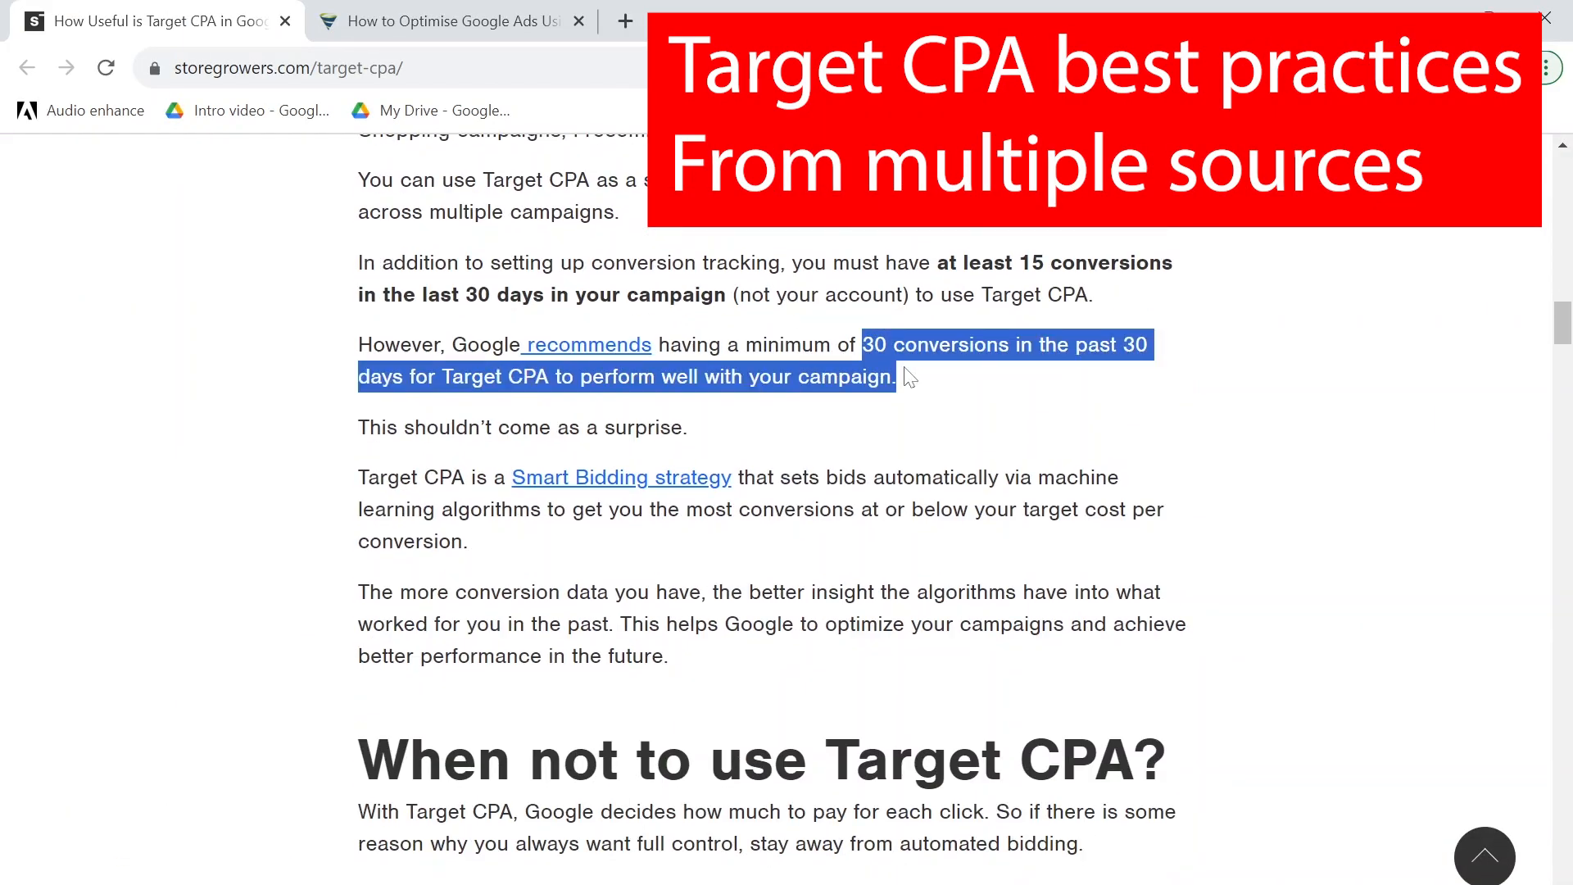
left_click(951, 395)
left_click(632, 354)
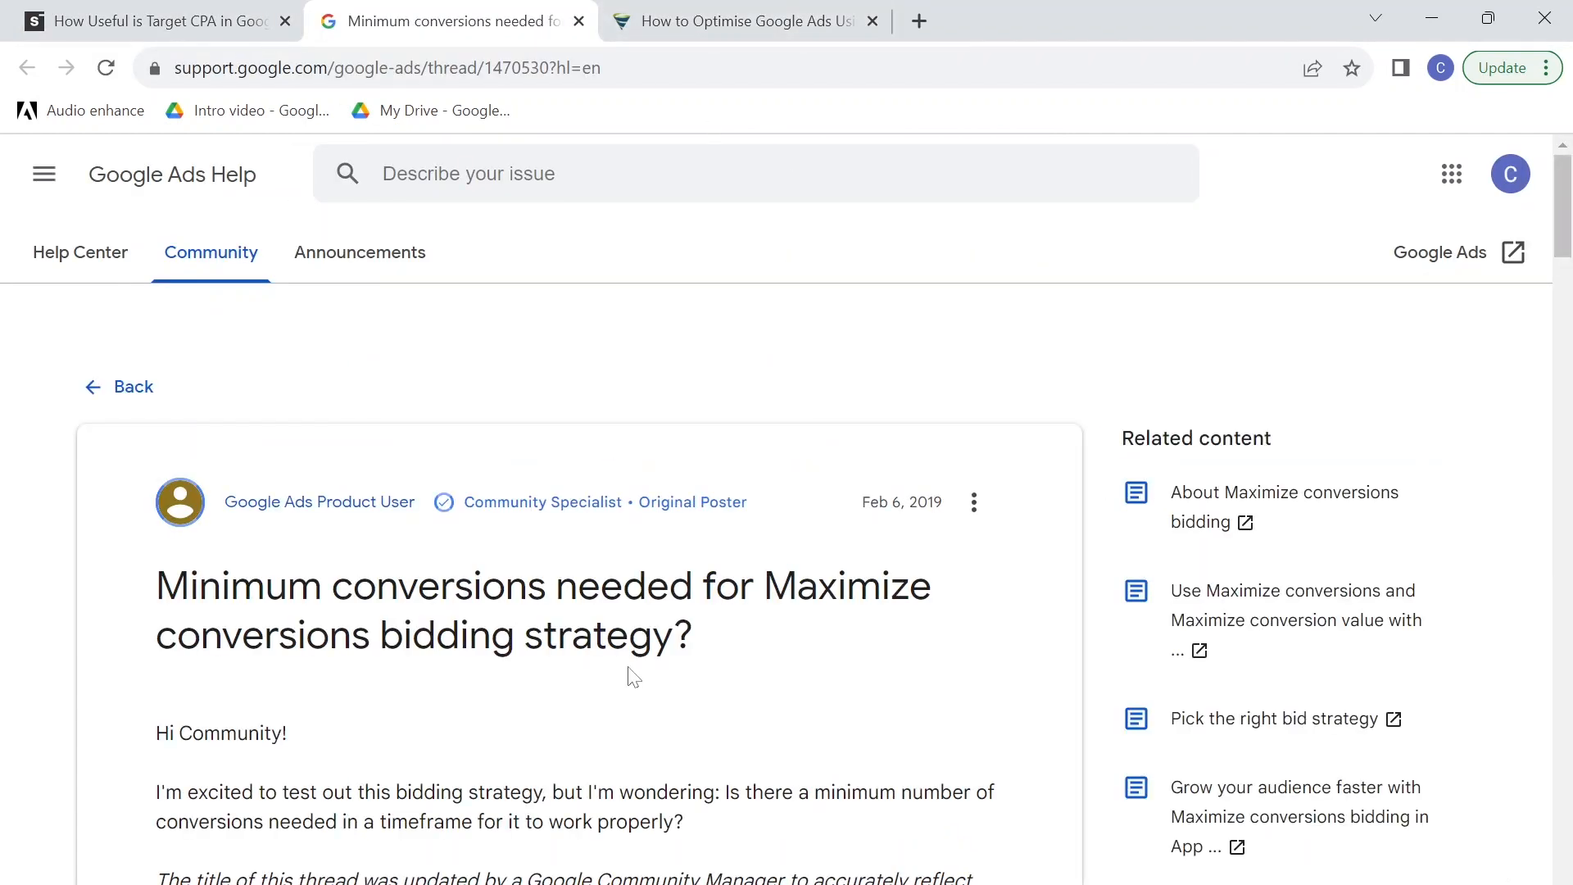
Examine the Google Ads Help thread and the tillison.co.uk best-practices article for the conversion volume needed before automated bidding
scroll(633, 676, "down", 3)
scroll(614, 587, "down", 10)
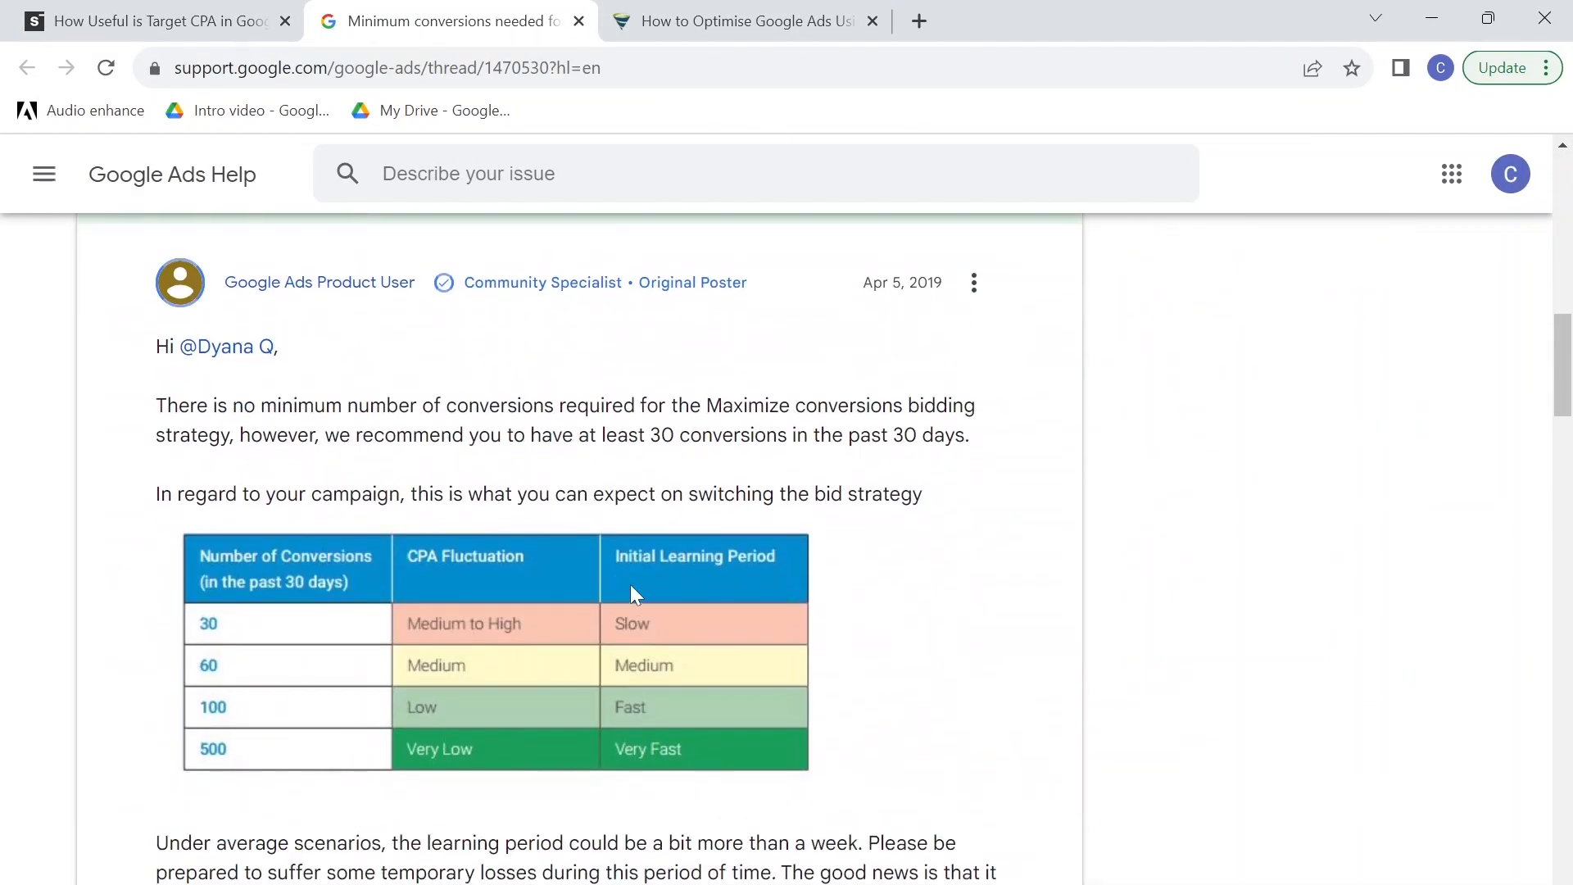
left_click_drag(236, 435, 965, 439)
left_click(986, 477)
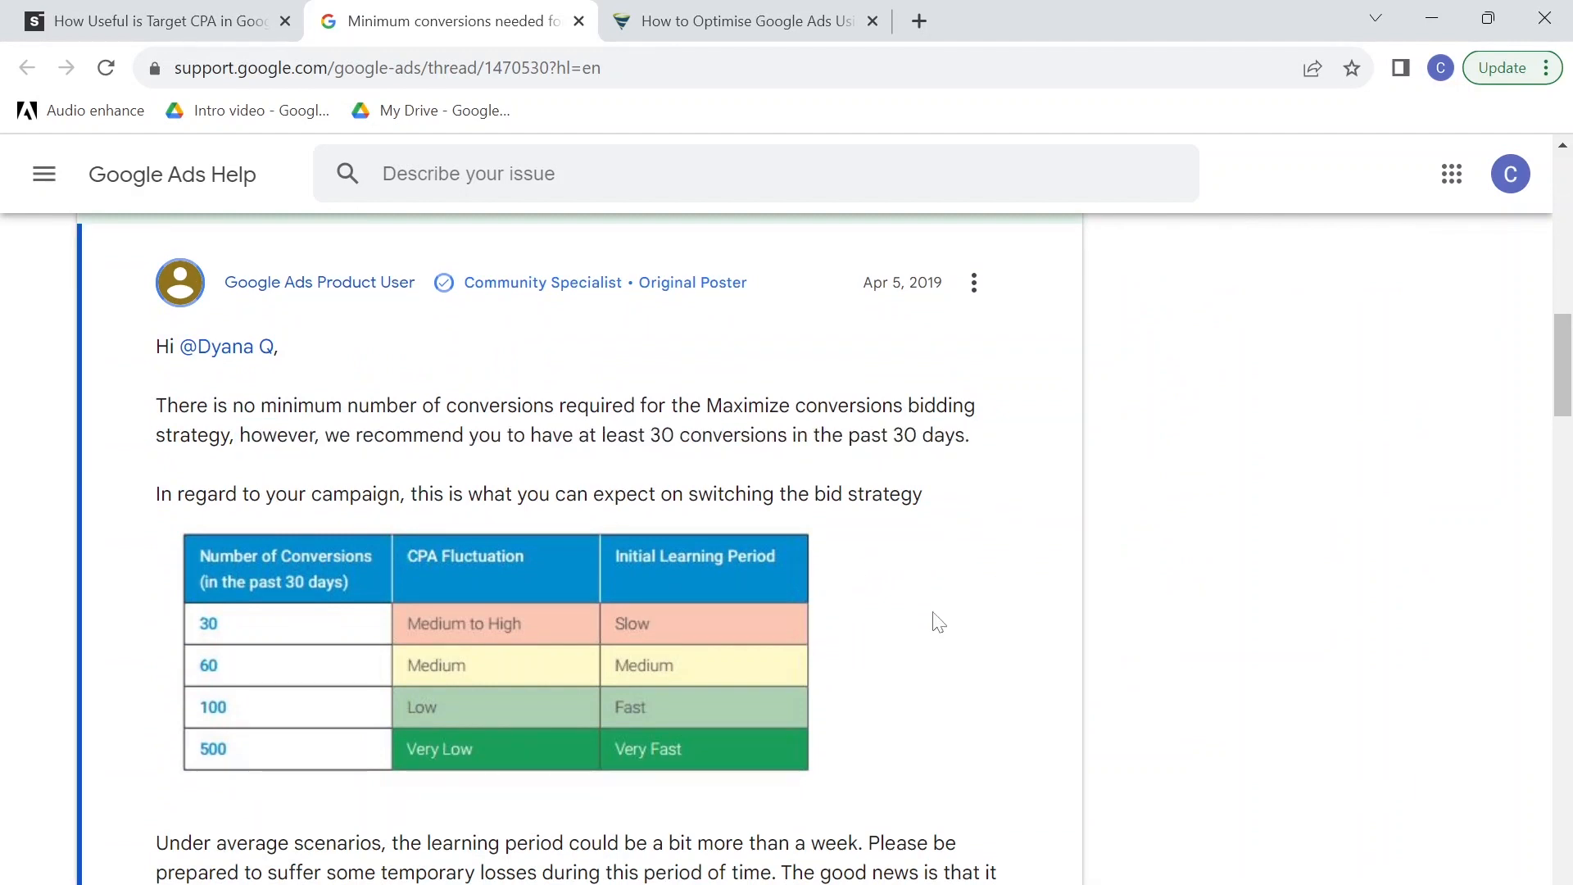
left_click(744, 28)
left_click(755, 443)
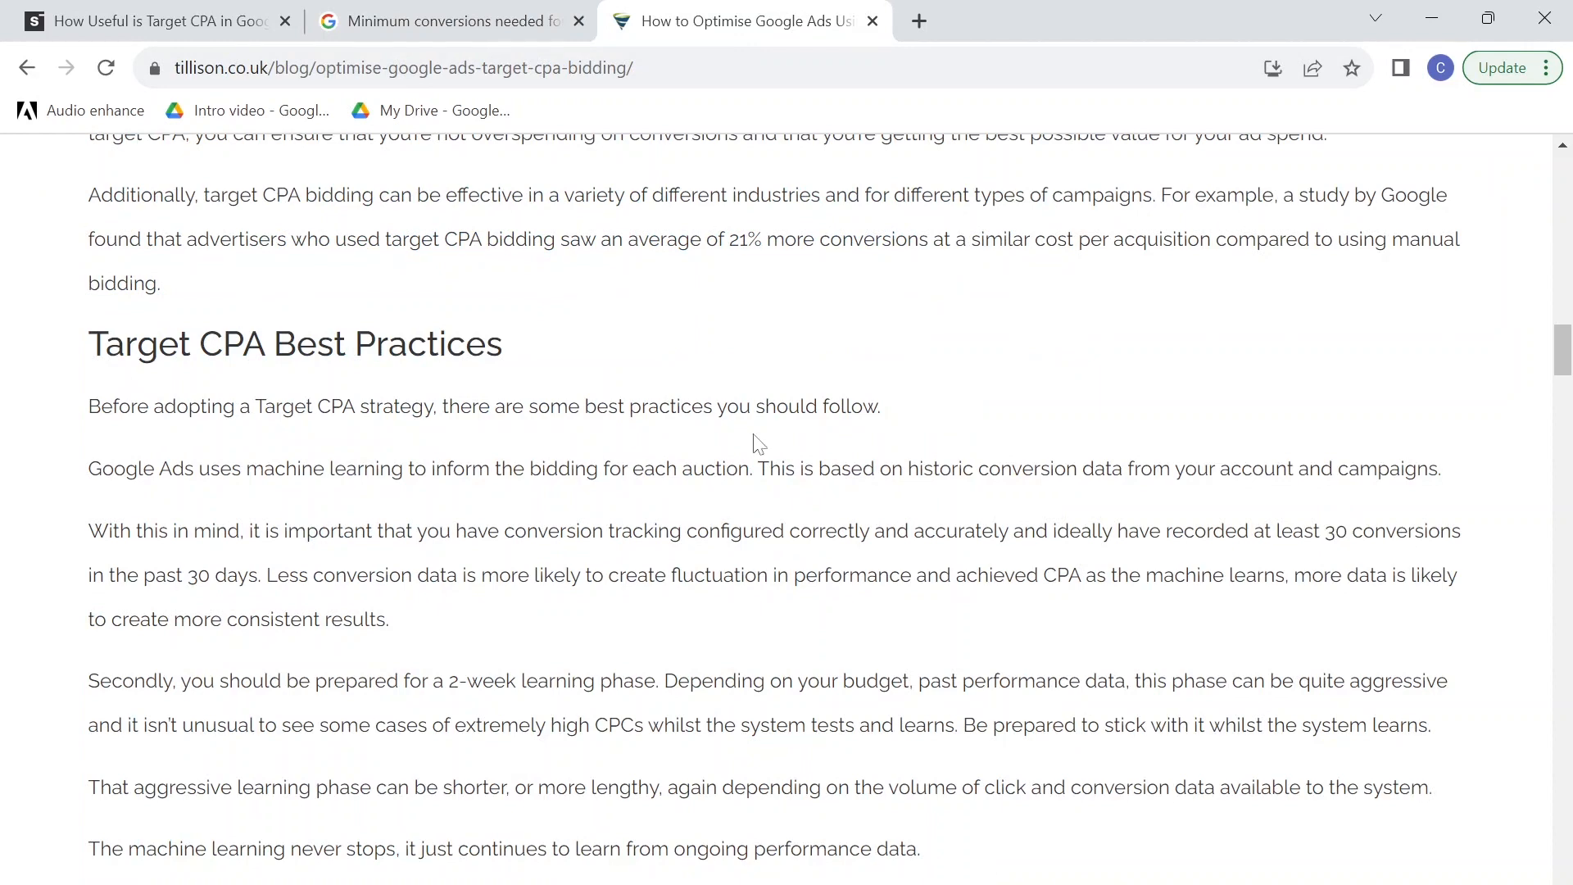
left_click_drag(1276, 531, 267, 577)
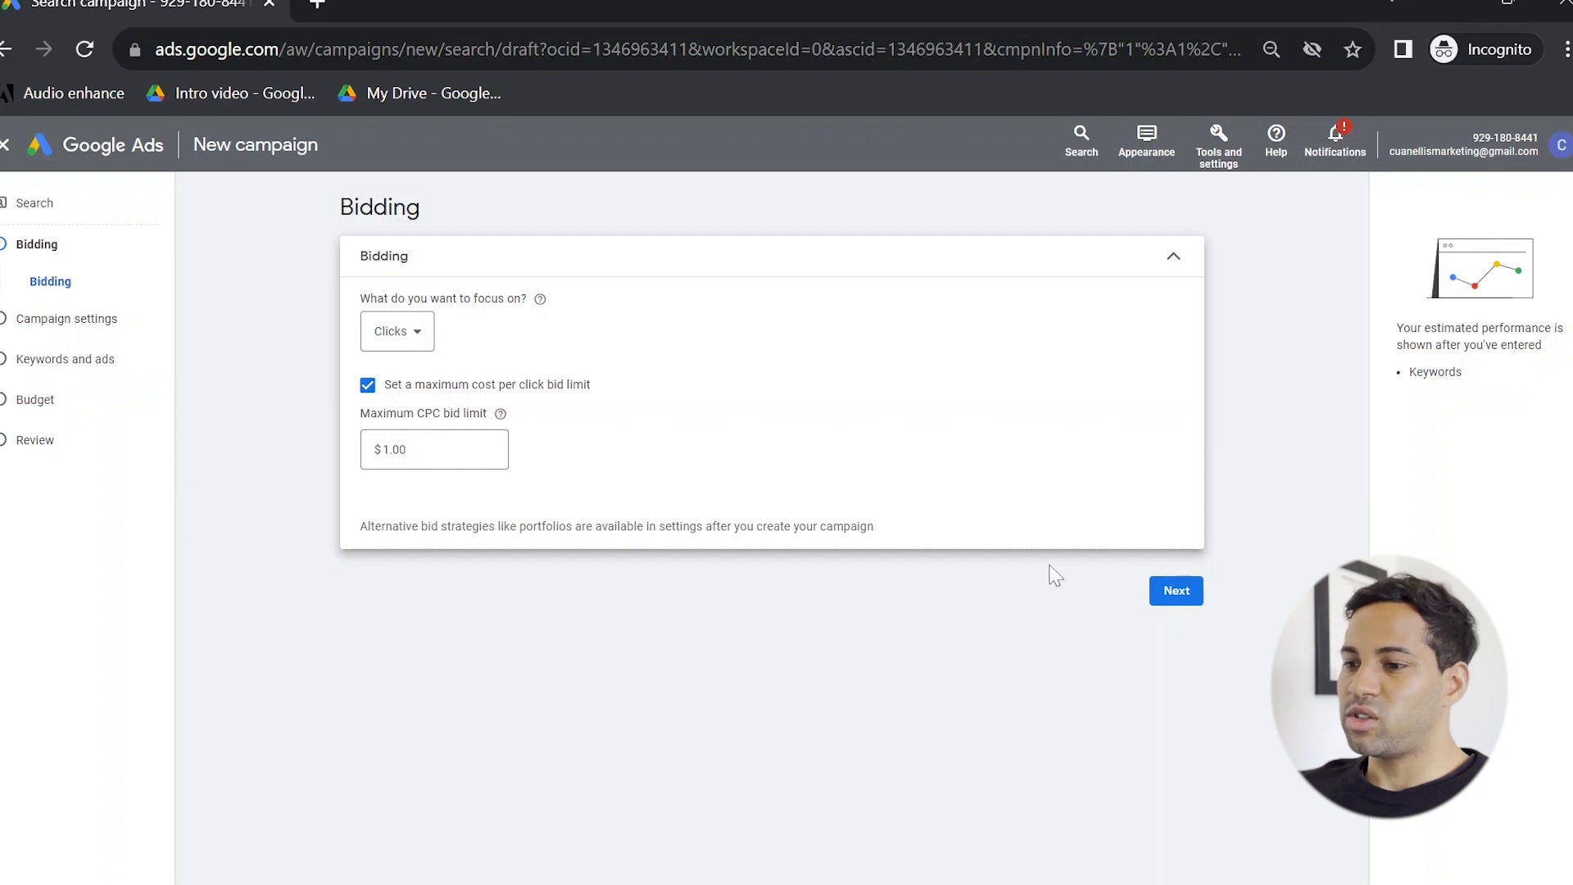
Proceed from bidding to the campaign settings and exclude both Google search partners and the Google Display Network
left_click(1177, 591)
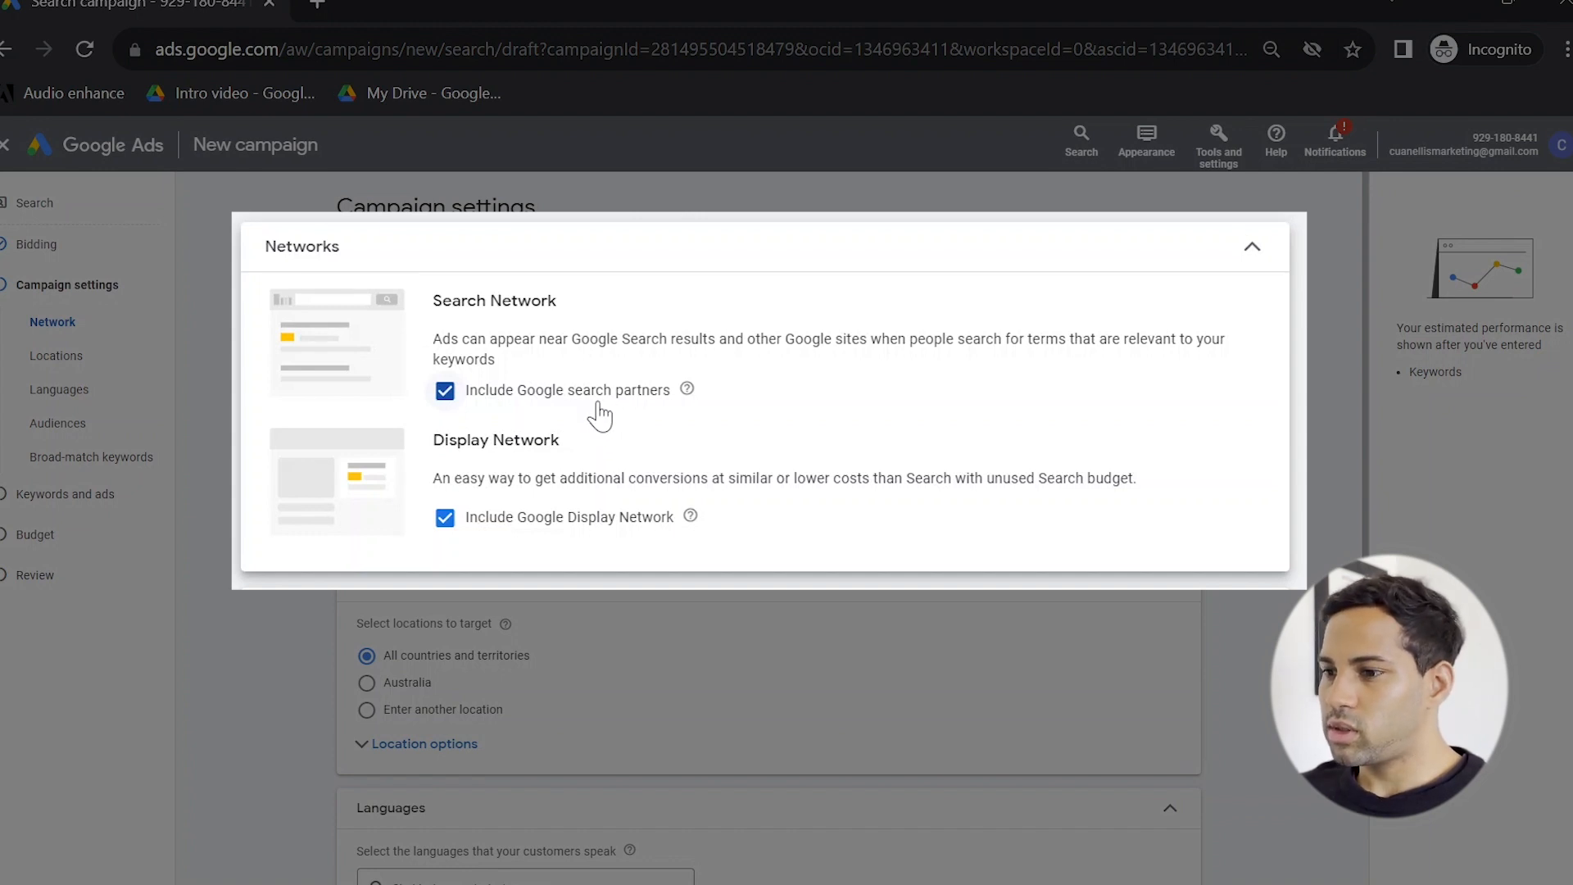
left_click(445, 390)
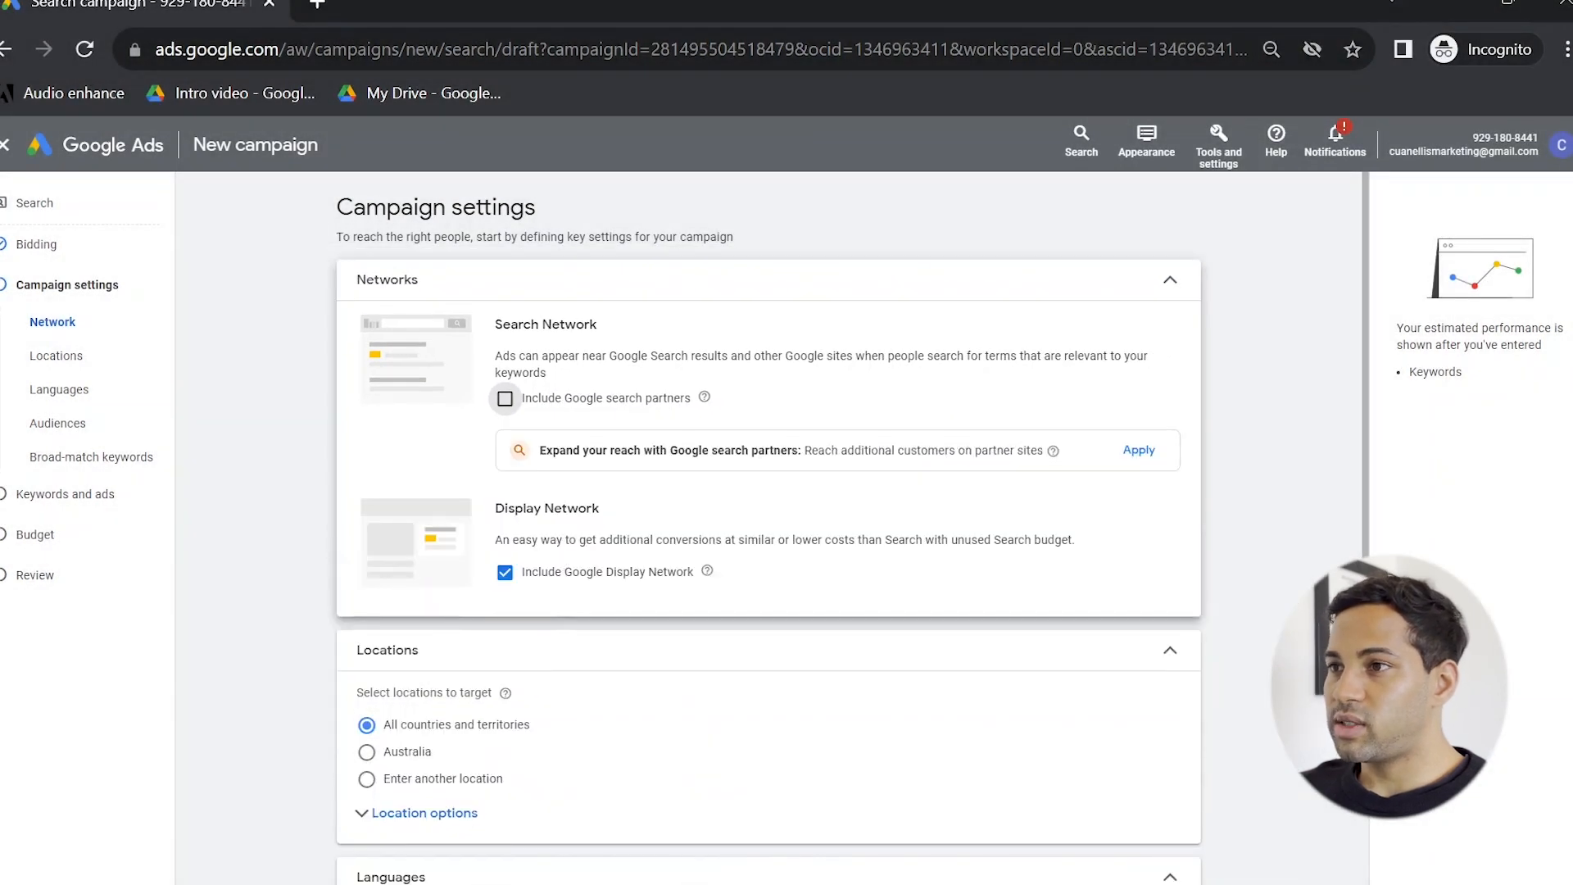
left_click(557, 582)
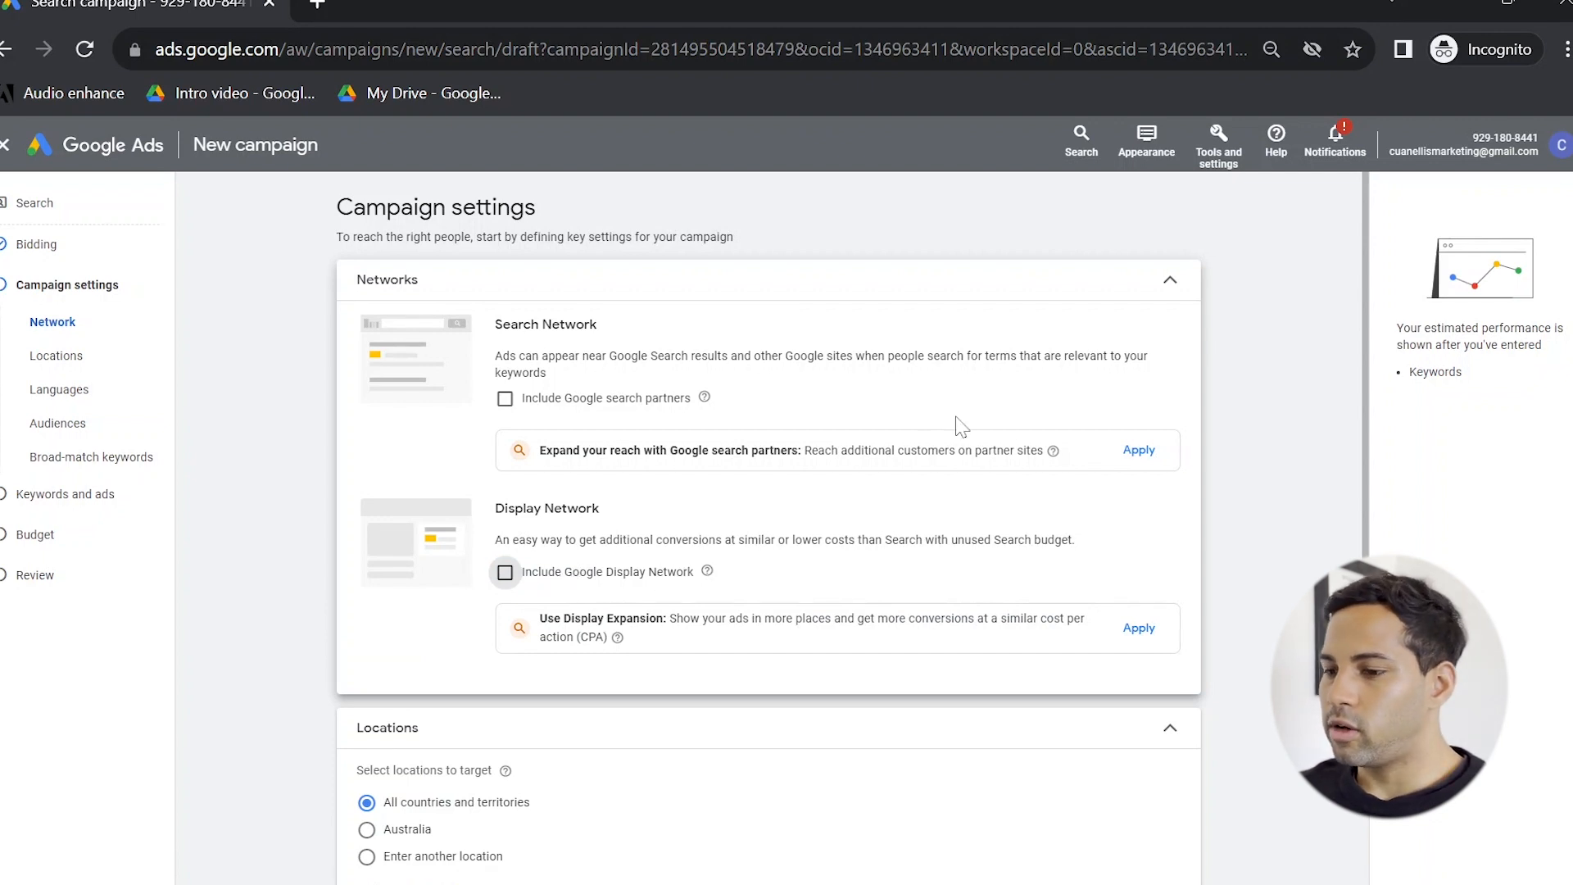
Set location targeting to a custom entered location instead of all countries and territories
scroll(950, 426, "down", 5)
scroll(832, 440, "up", 2)
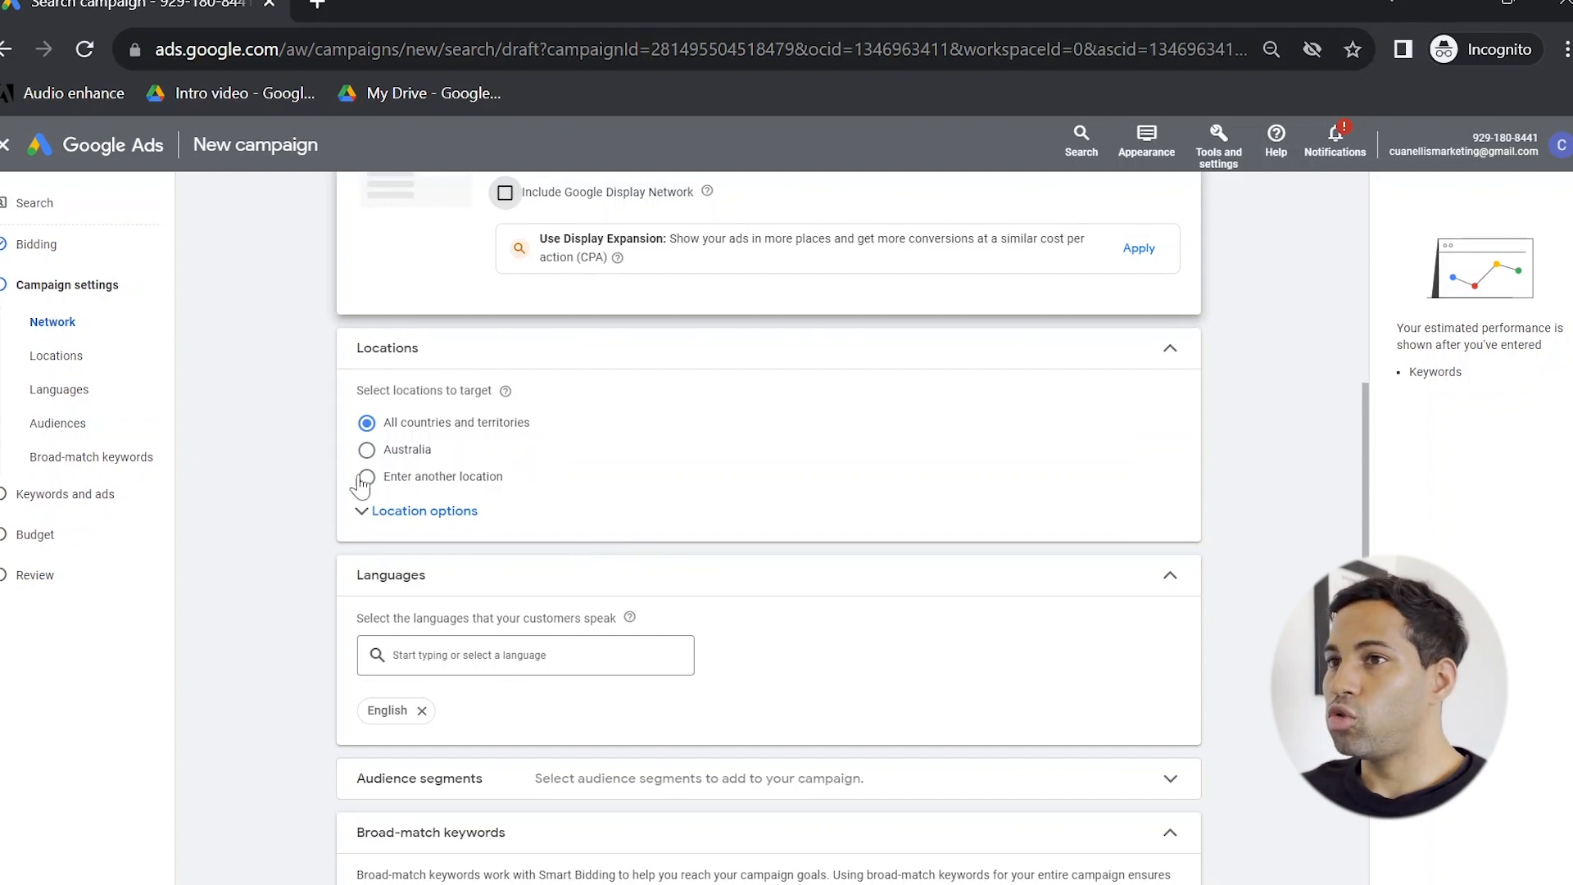
left_click(464, 484)
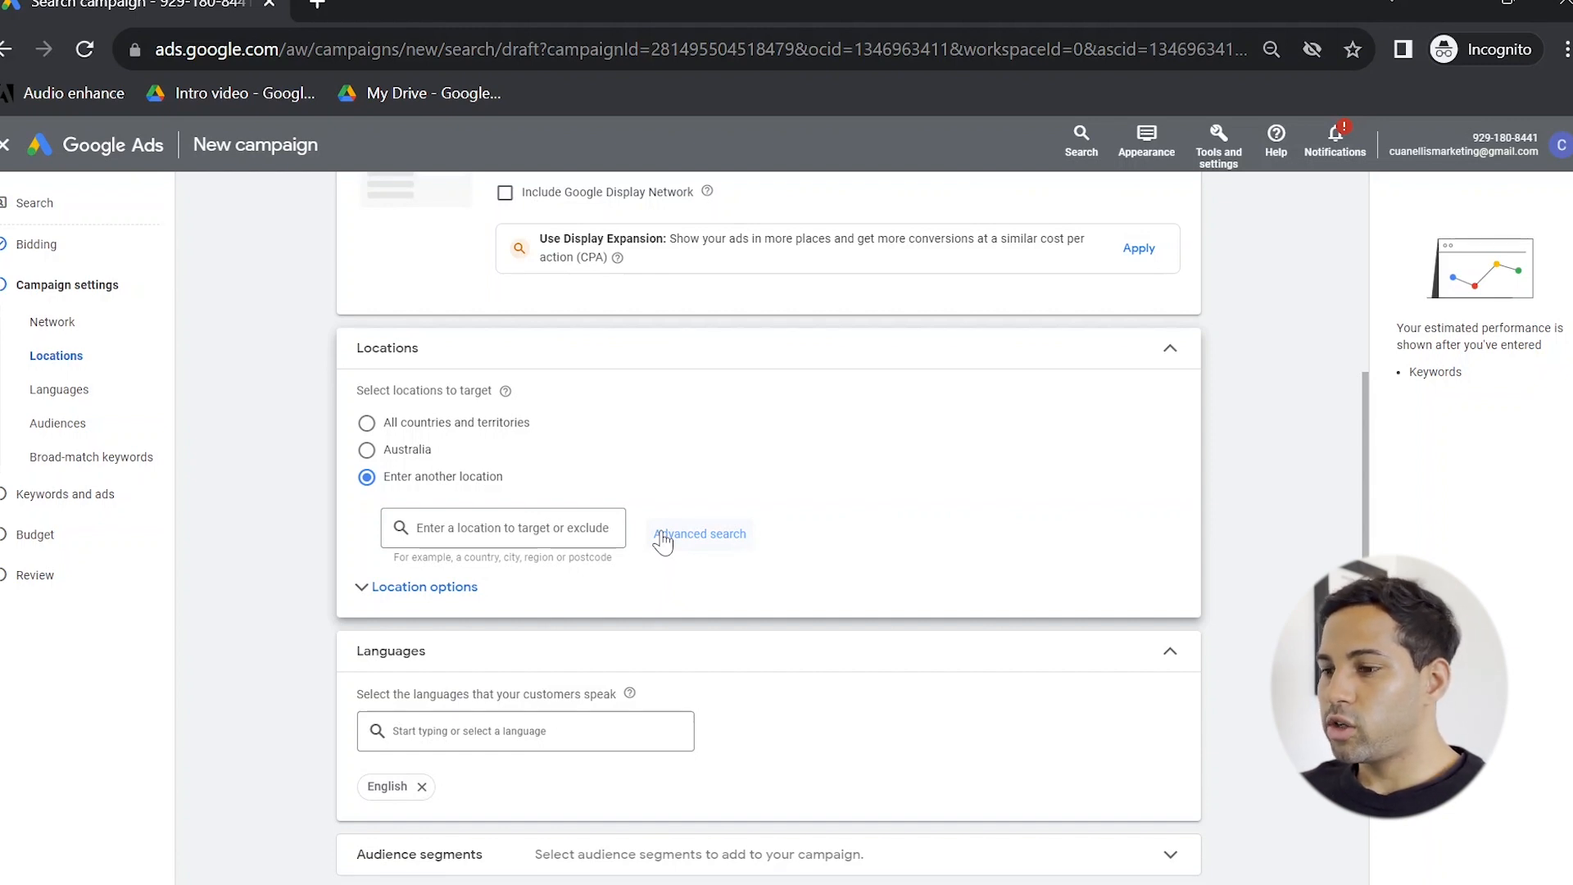
Try radius targeting in the advanced location search by looking up a Sydney street address
left_click(691, 541)
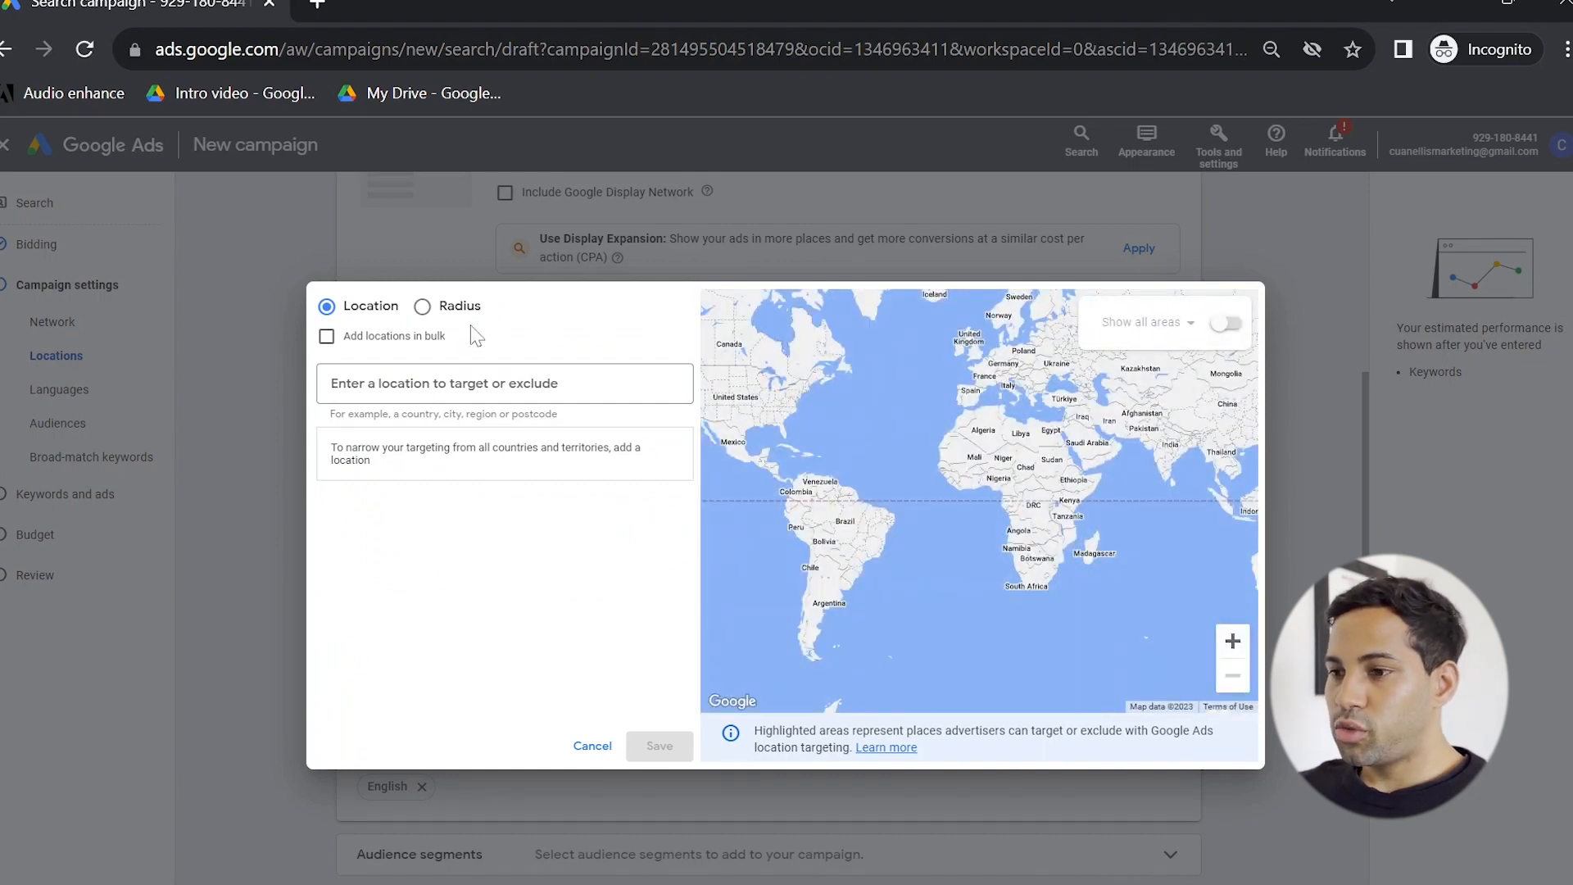
left_click(423, 307)
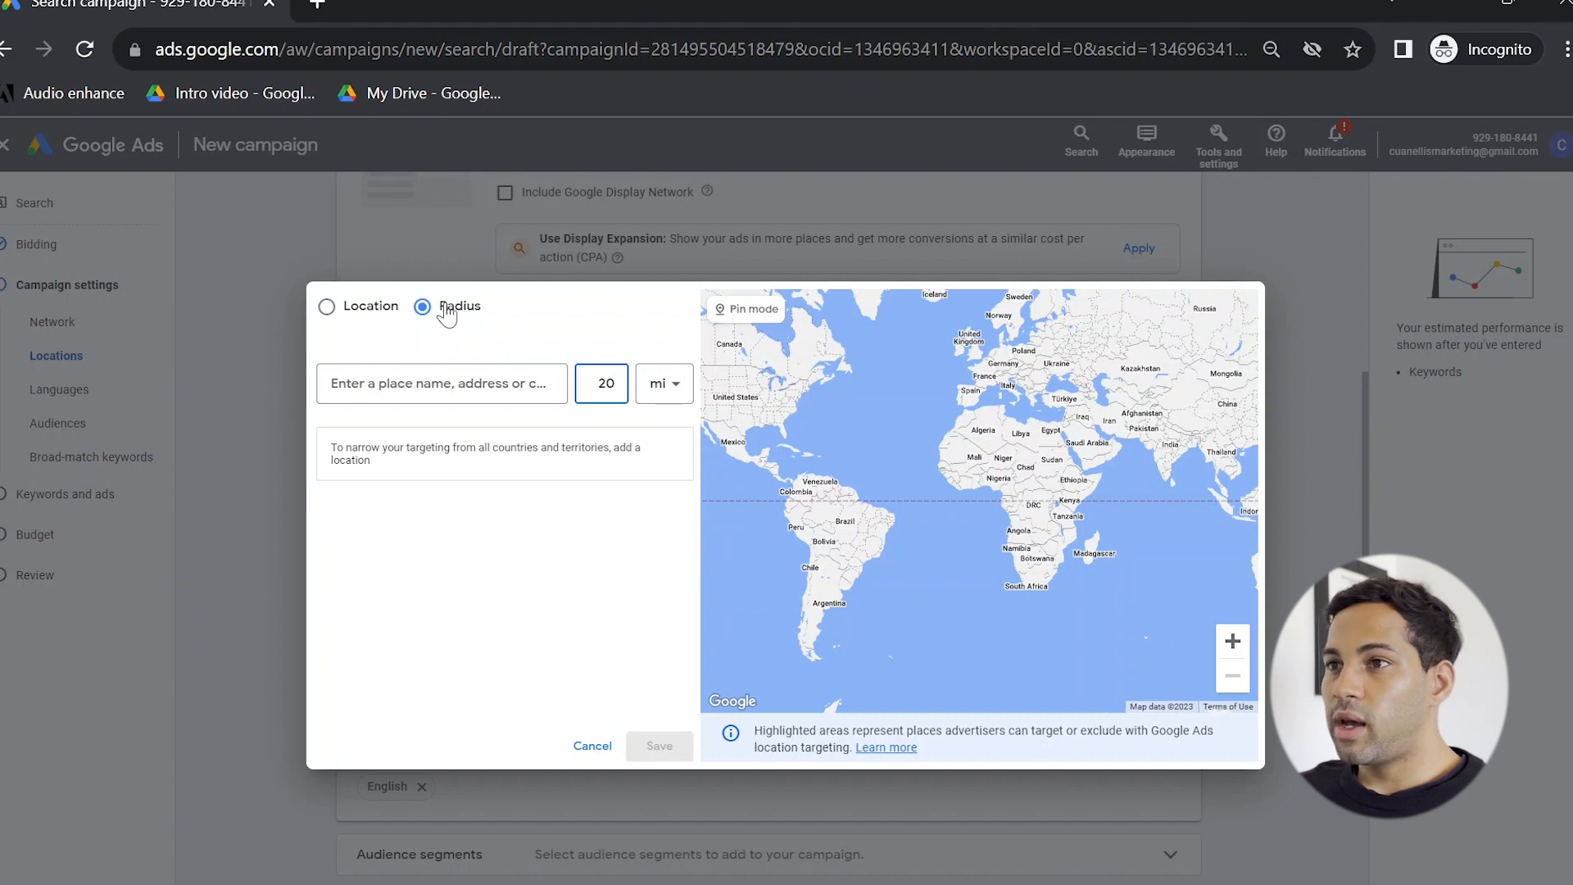
left_click(483, 386)
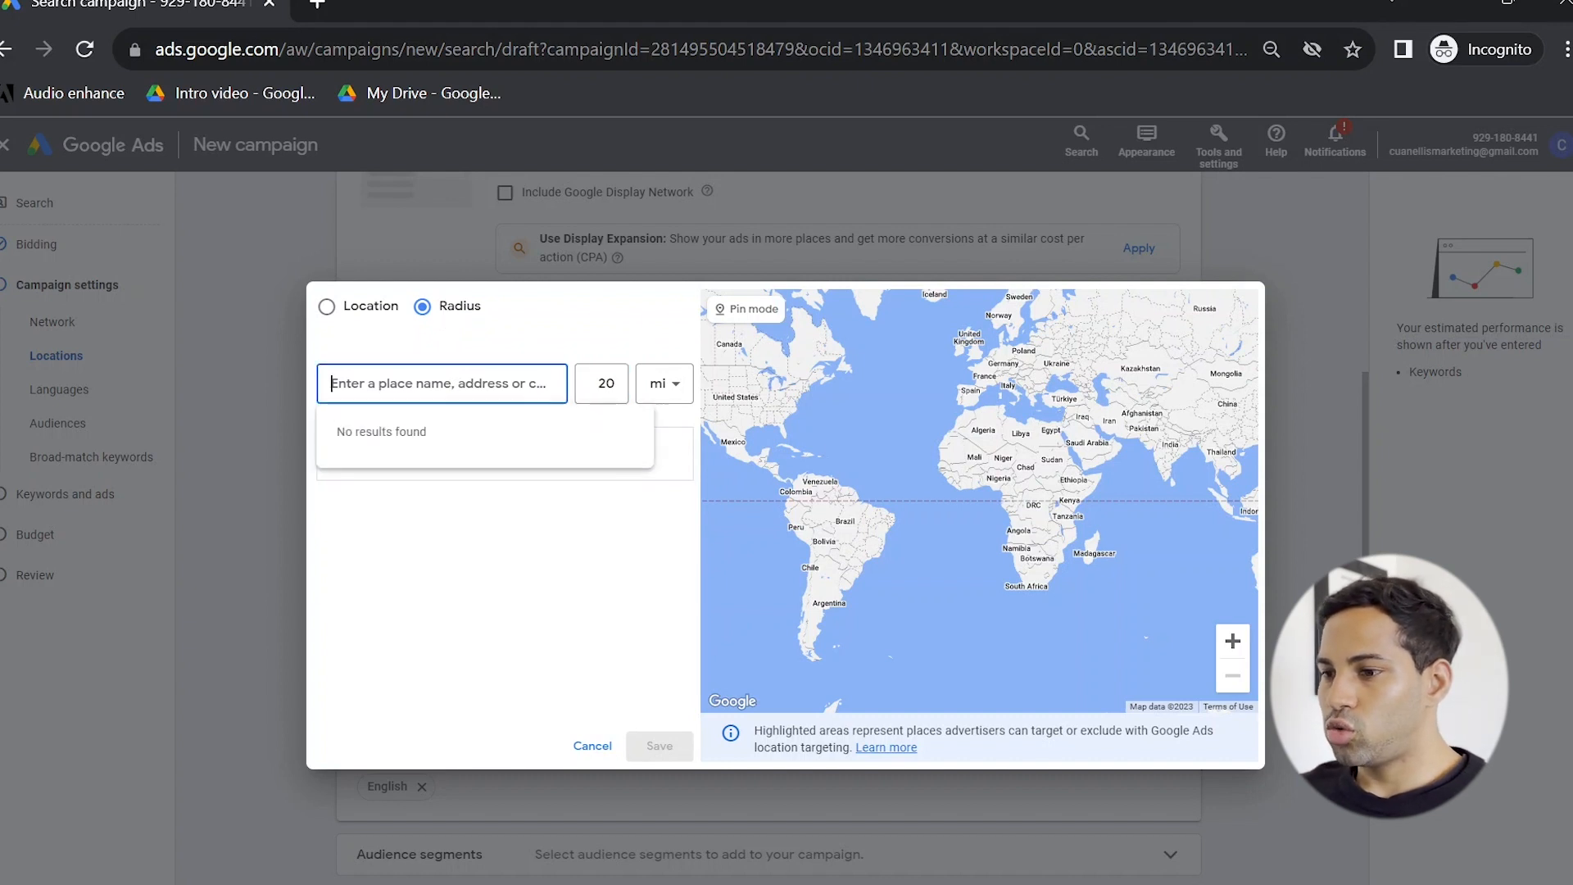
type("1")
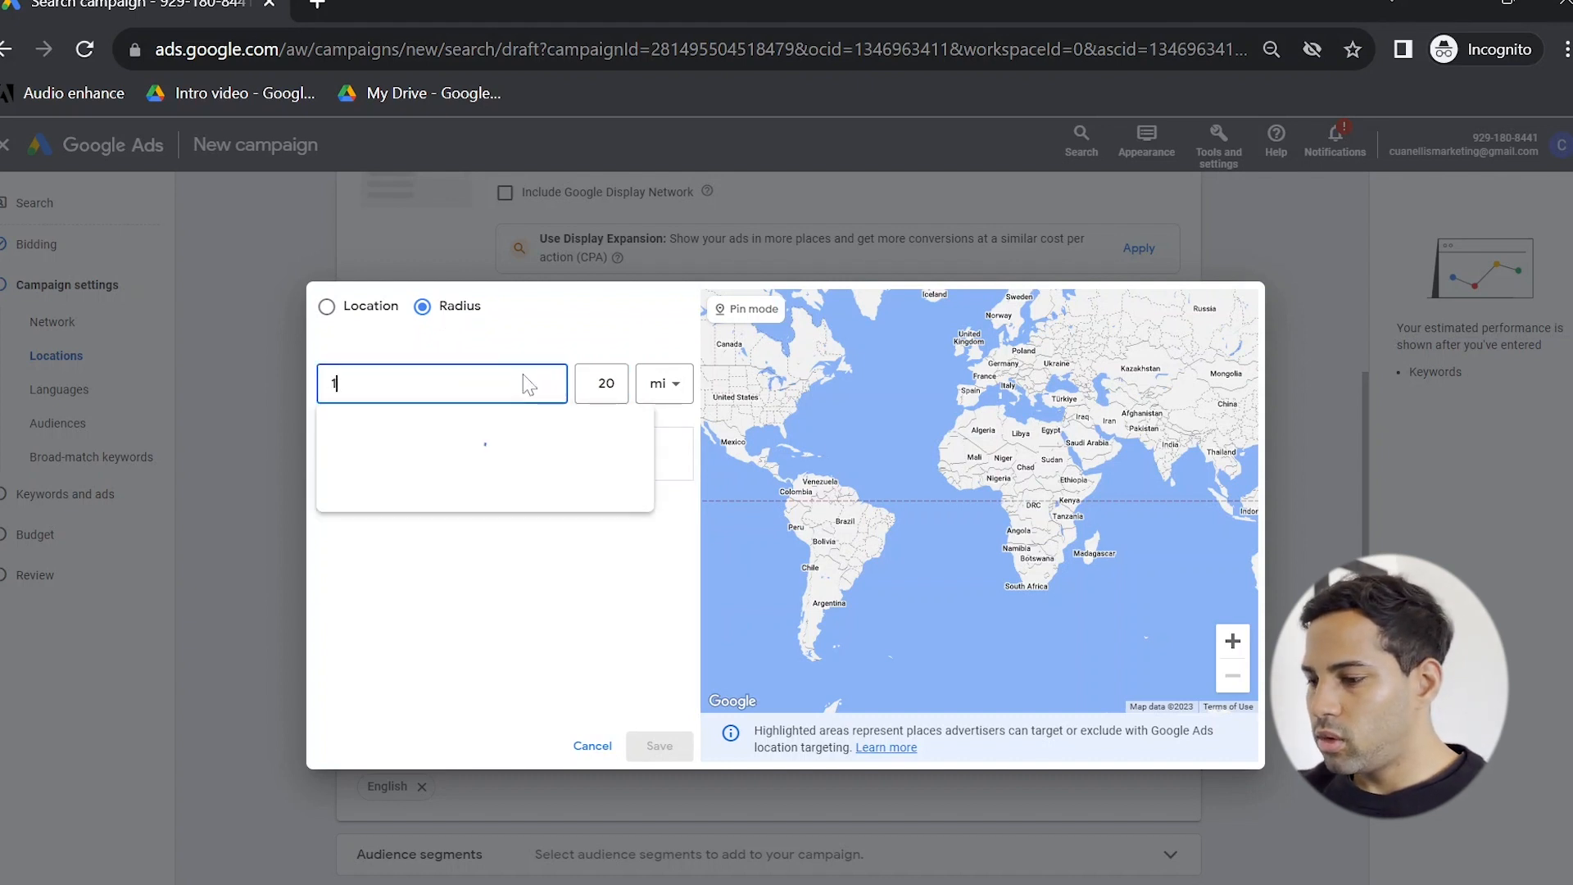
type("00 way")
key("BackSpace")
key("BackSpace")
key("BackSpace")
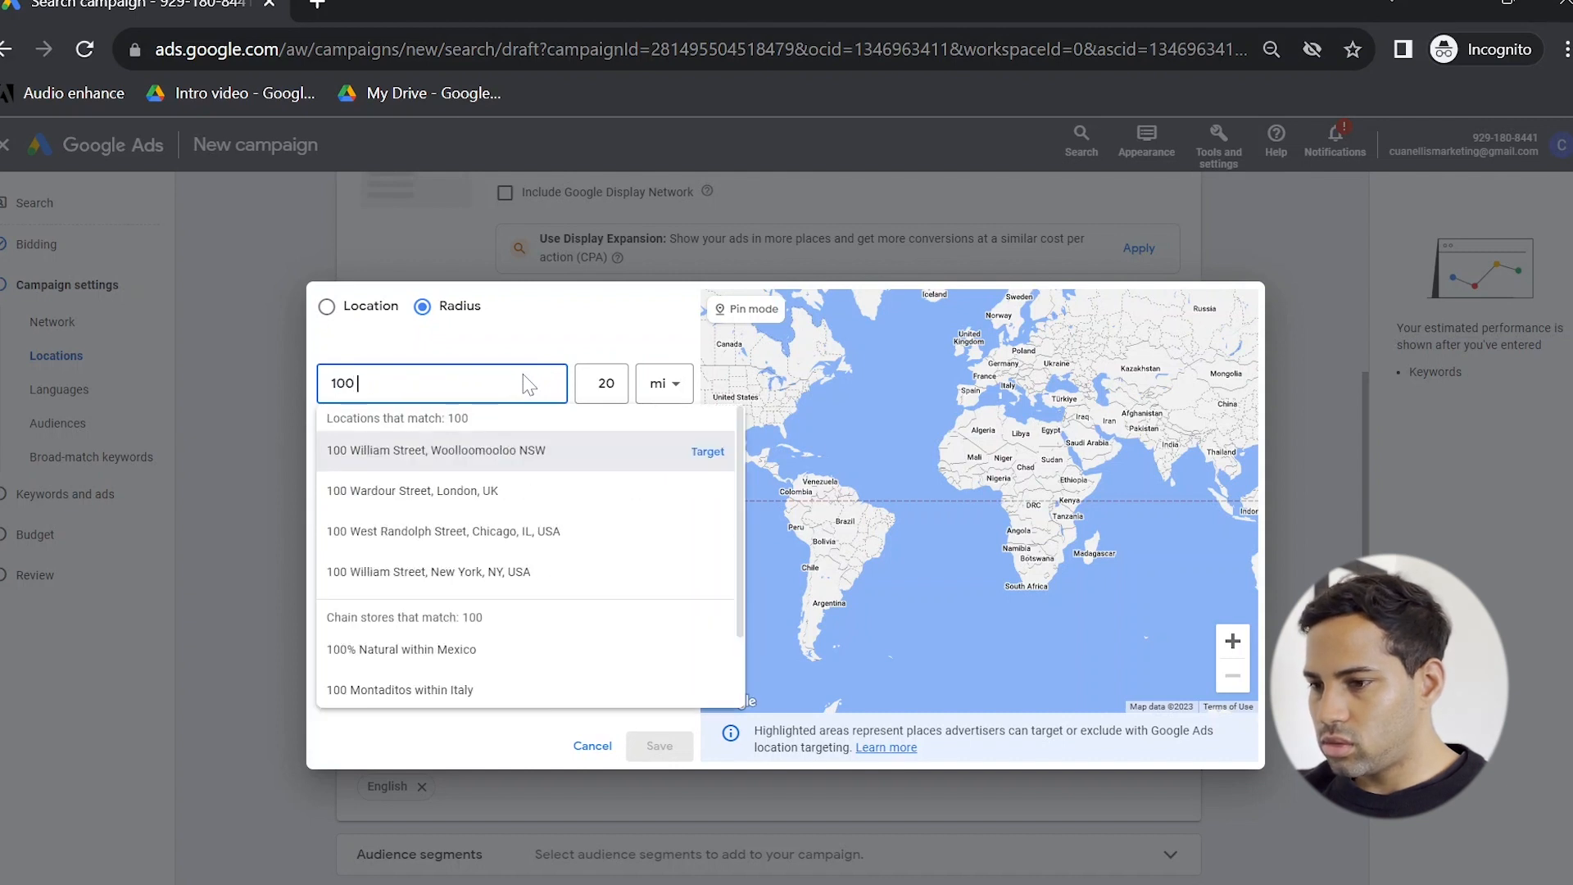
type("sydney")
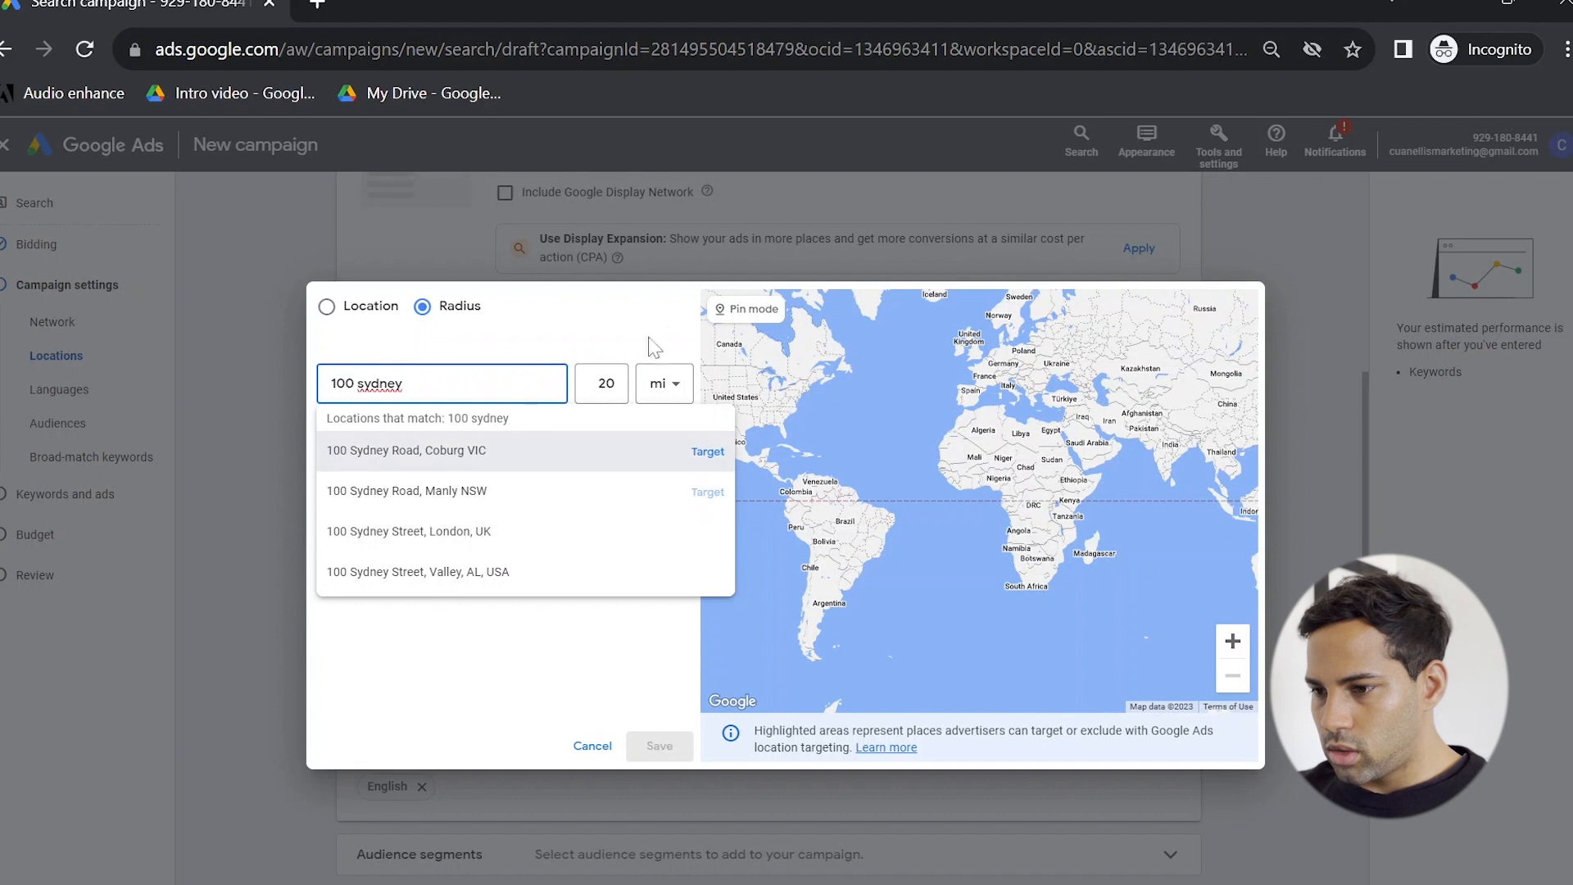
Try targeting a 10-mile radius around the matching address in Manly NSW, and discard the location search
left_click(617, 390)
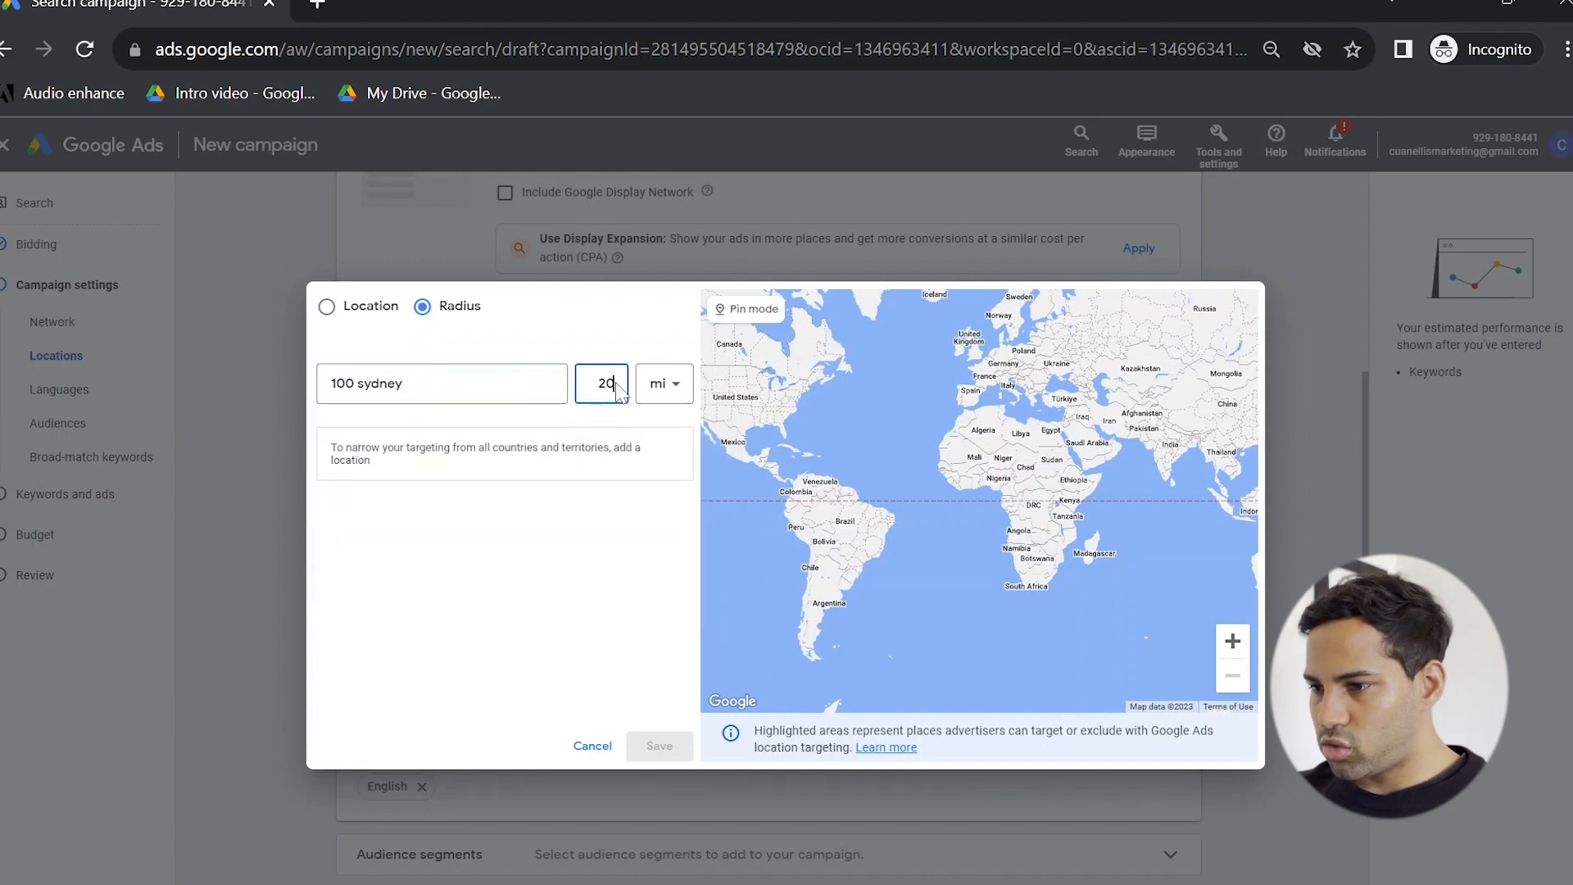
key("BackSpace")
key("BackSpace")
type("10")
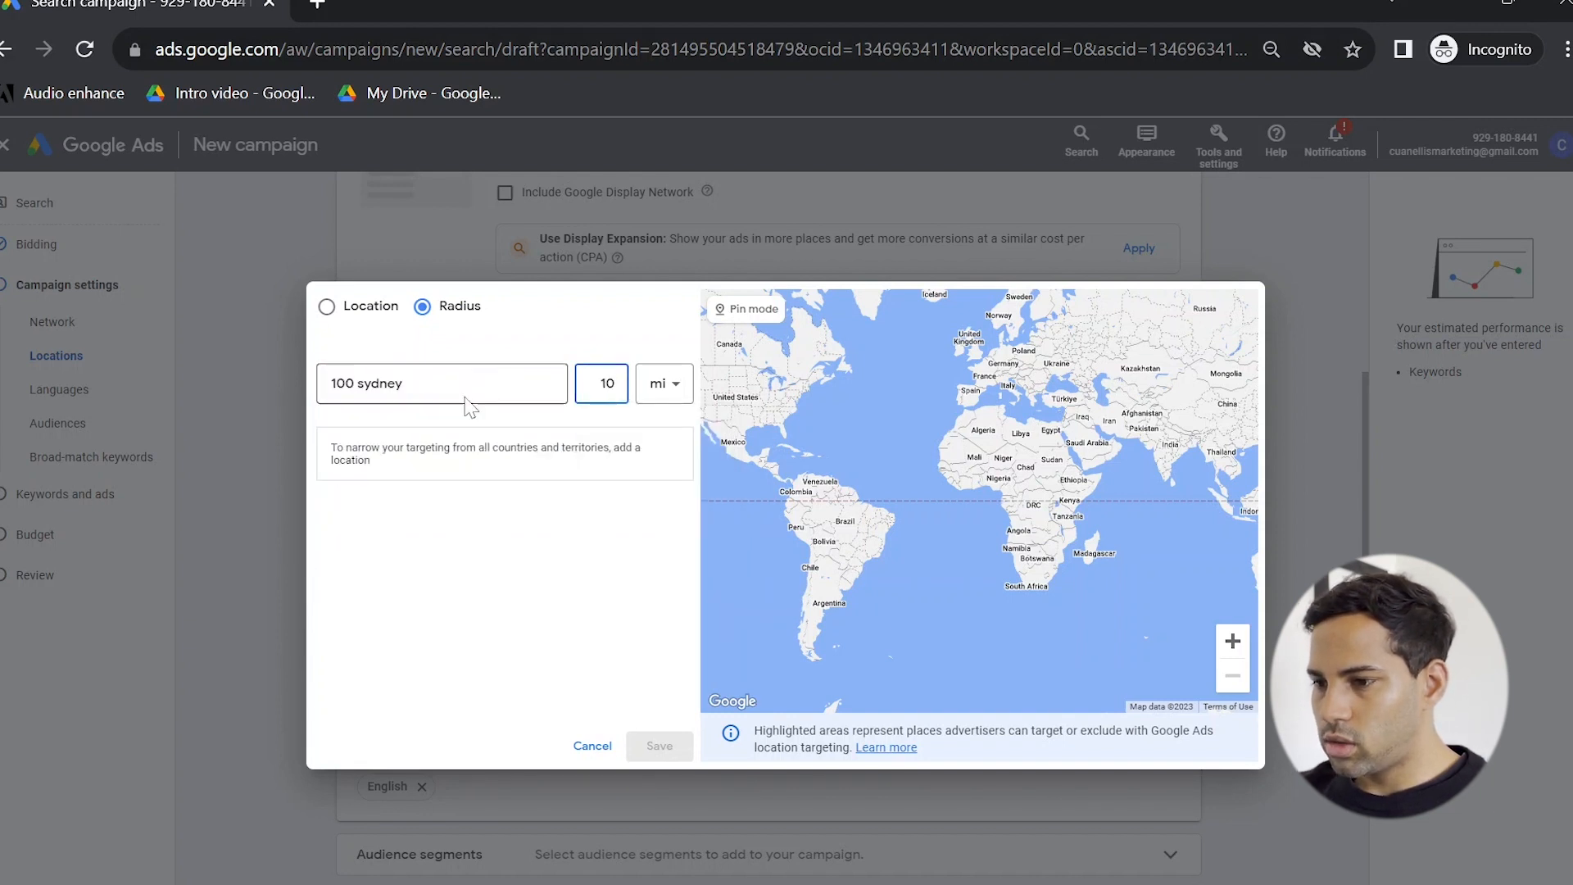
left_click(439, 400)
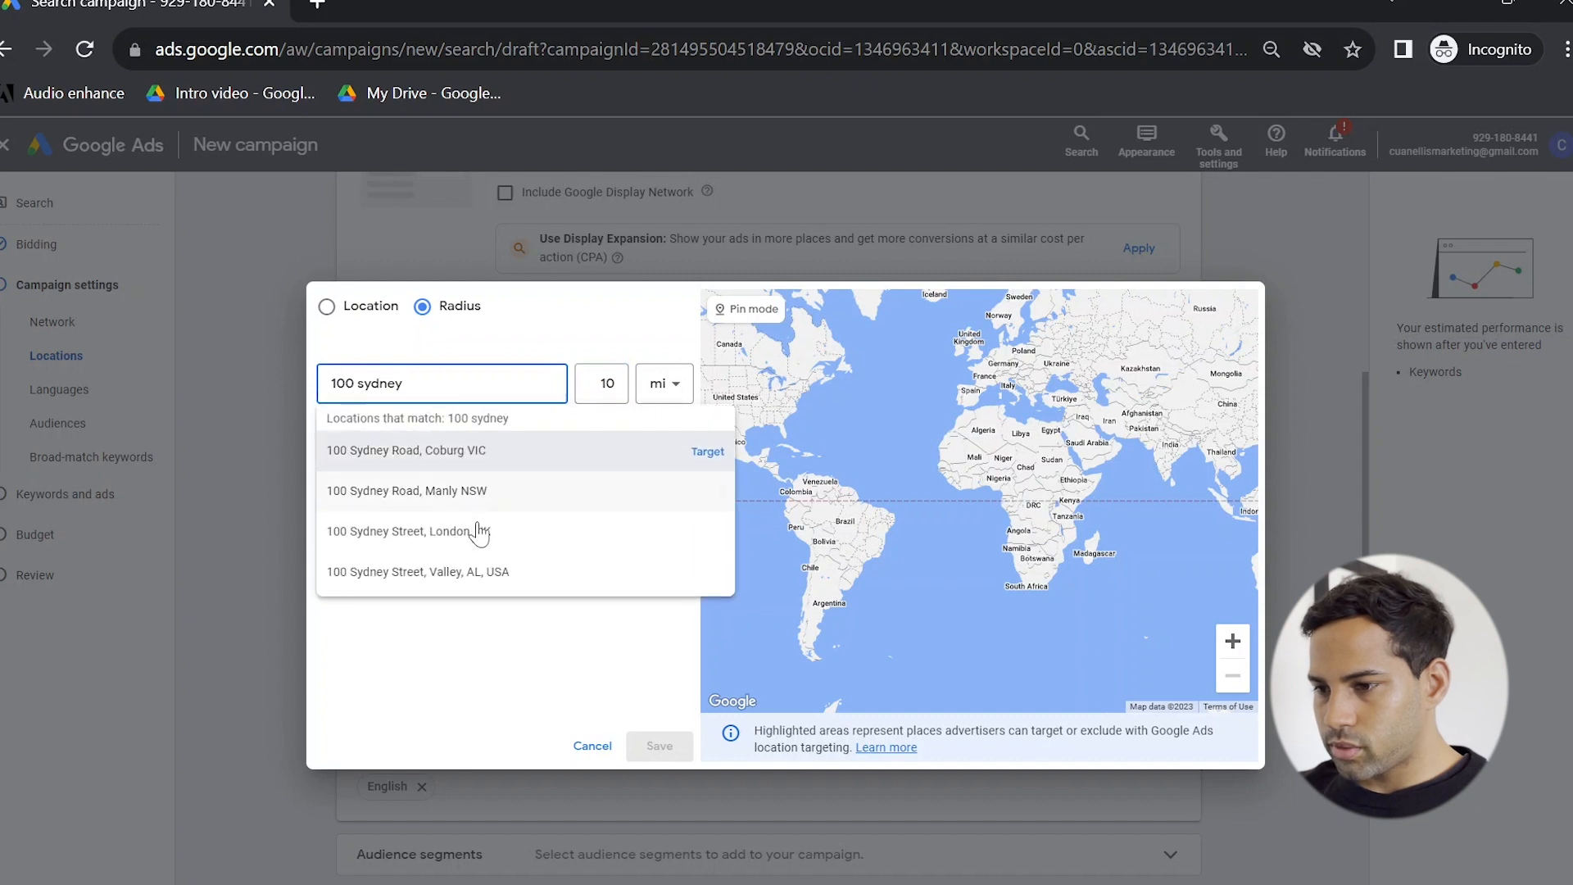
left_click(499, 502)
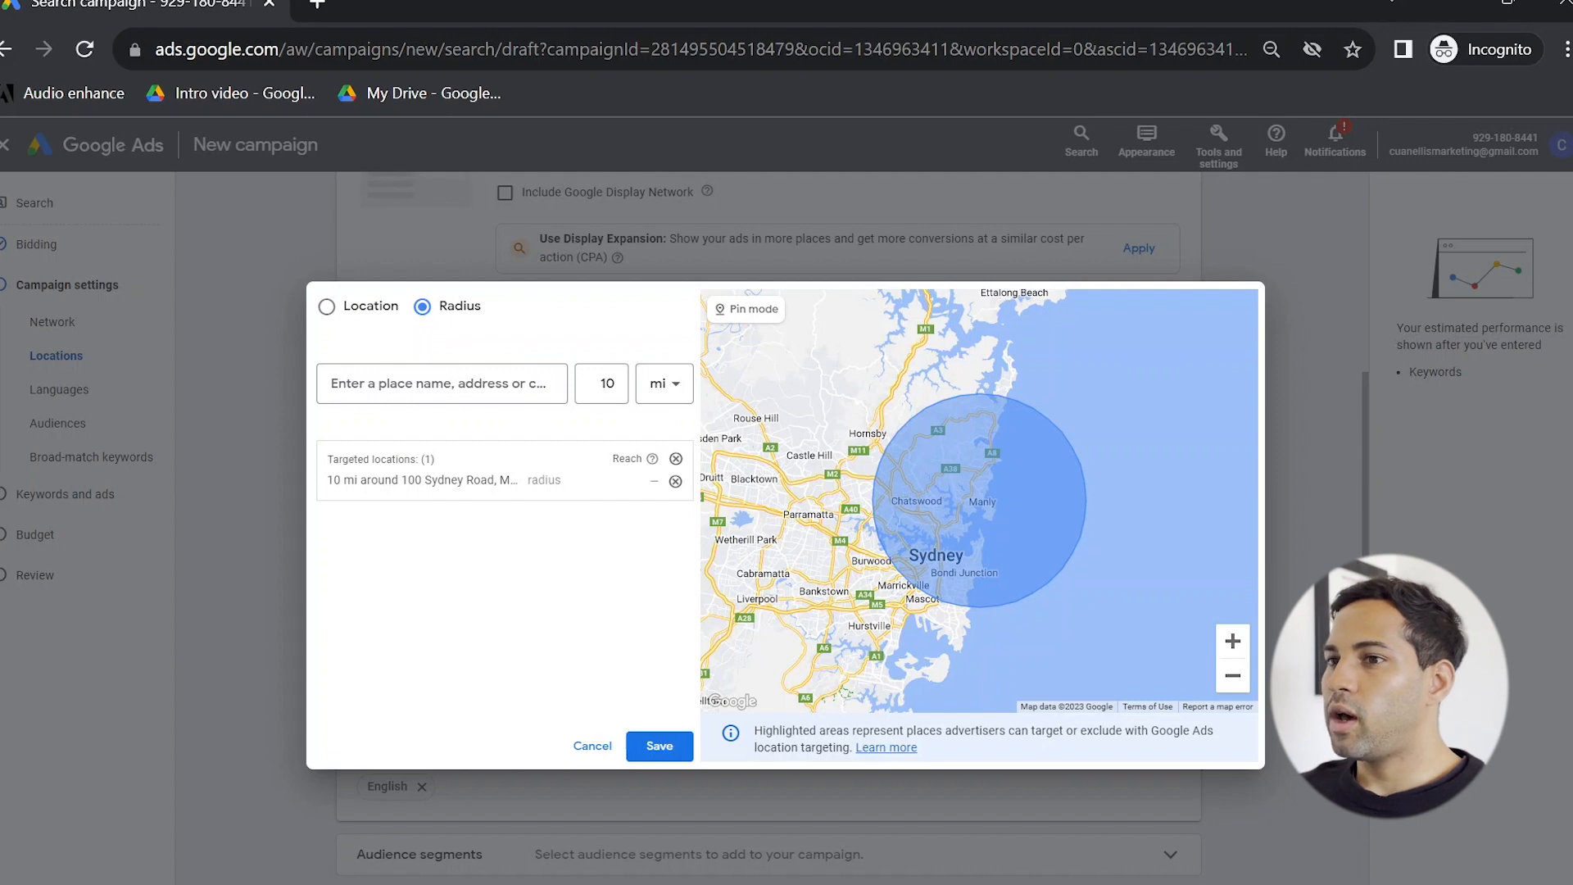
left_click(601, 746)
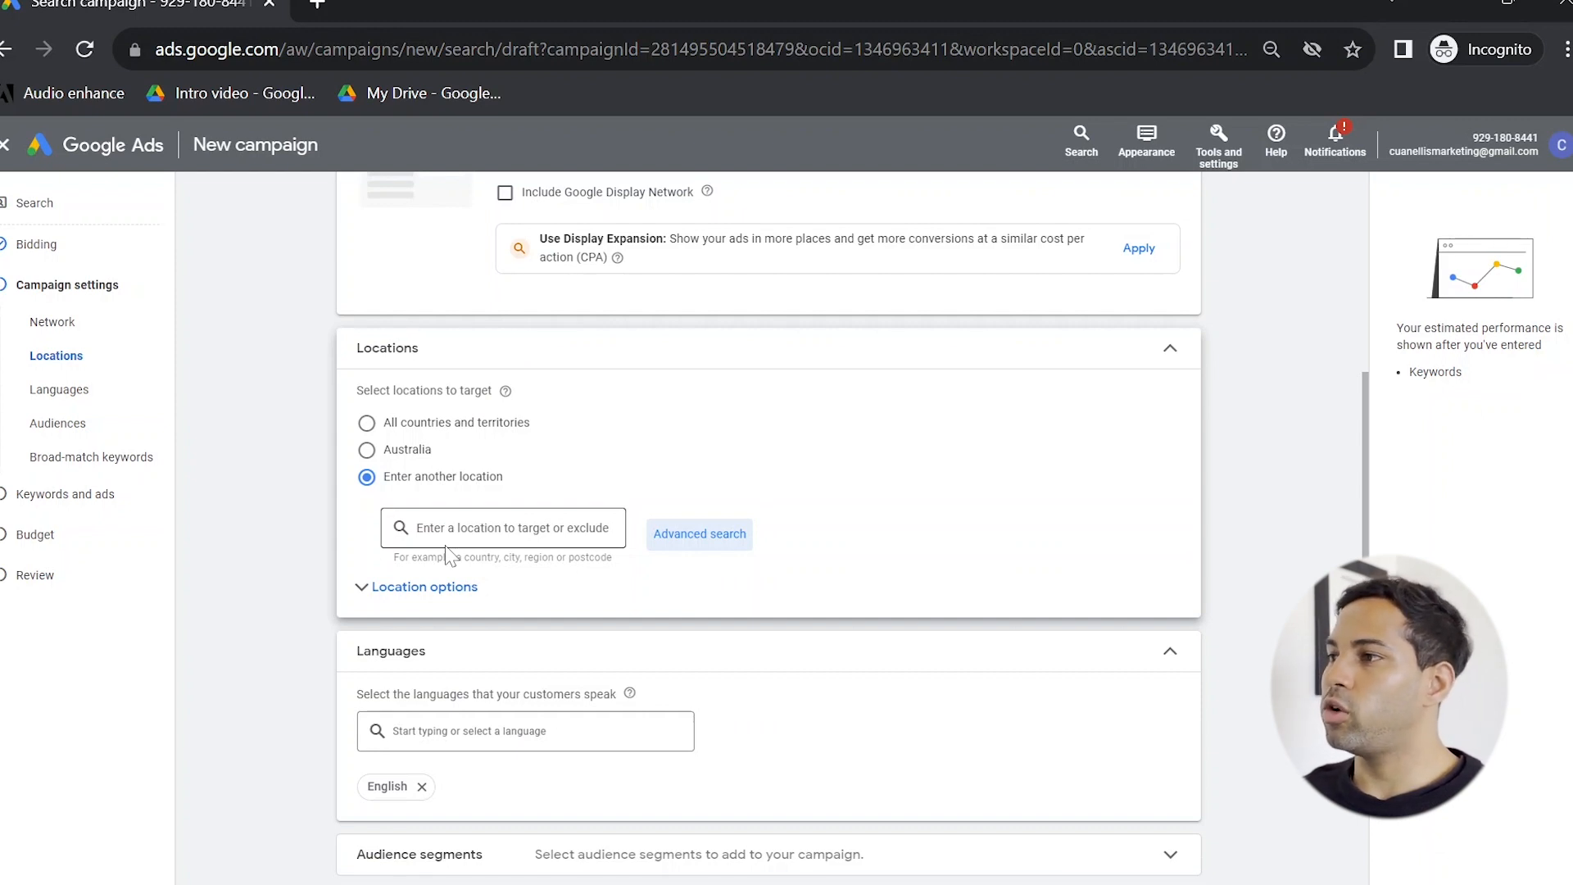
Expand the location options and target only people in or regularly in the targeted locations (Presence)
left_click(425, 587)
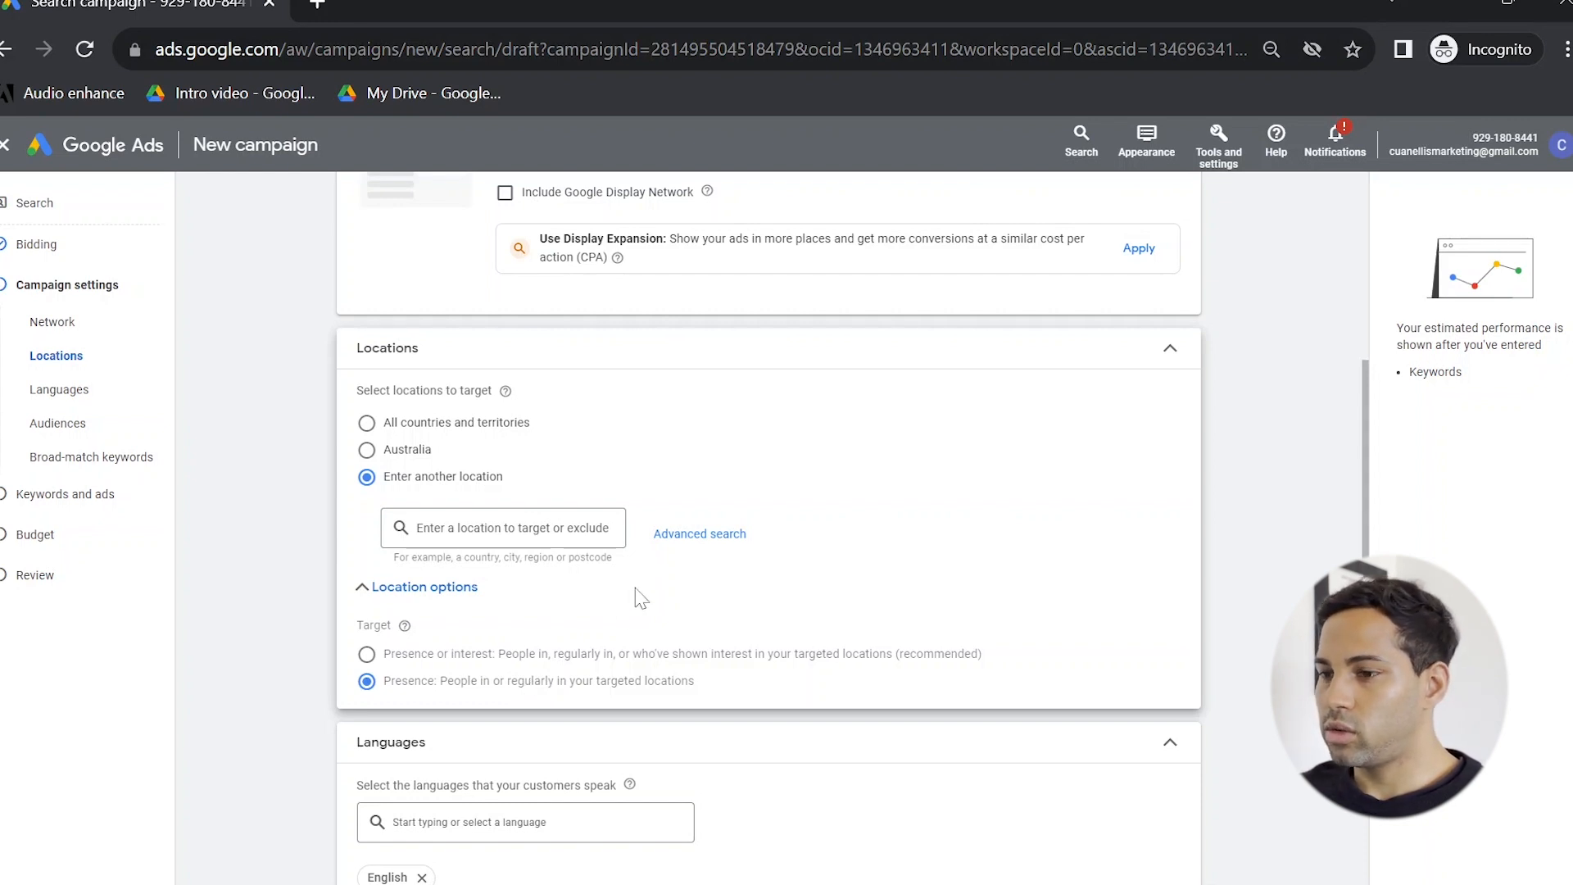
Expand the campaign's audience segments section and search the segments for "food"
scroll(677, 578, "down", 3)
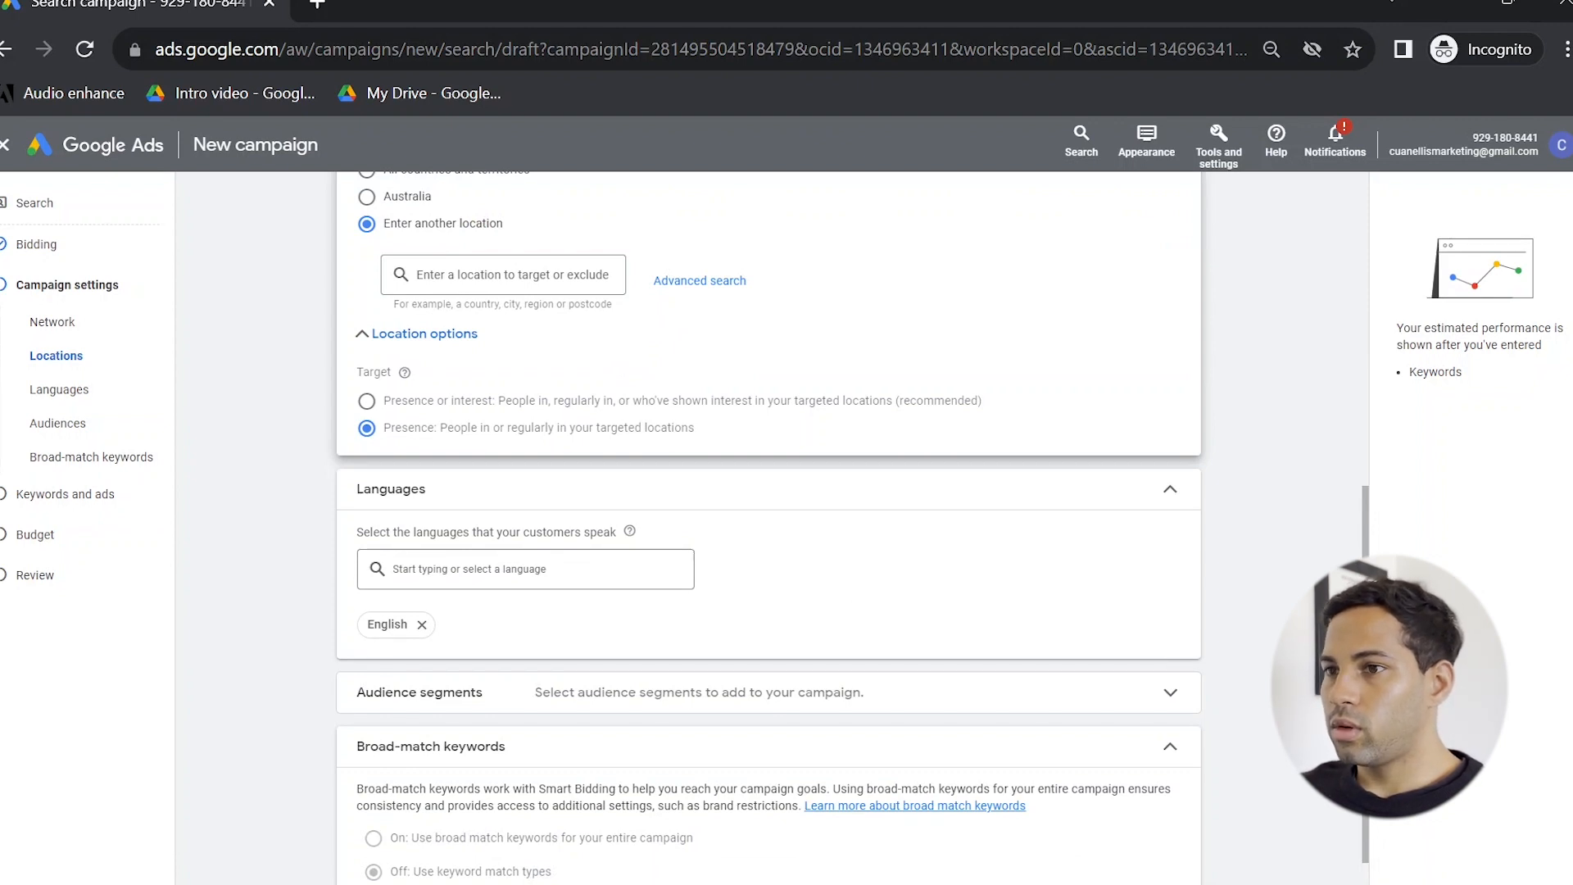
scroll(832, 344, "down", 2)
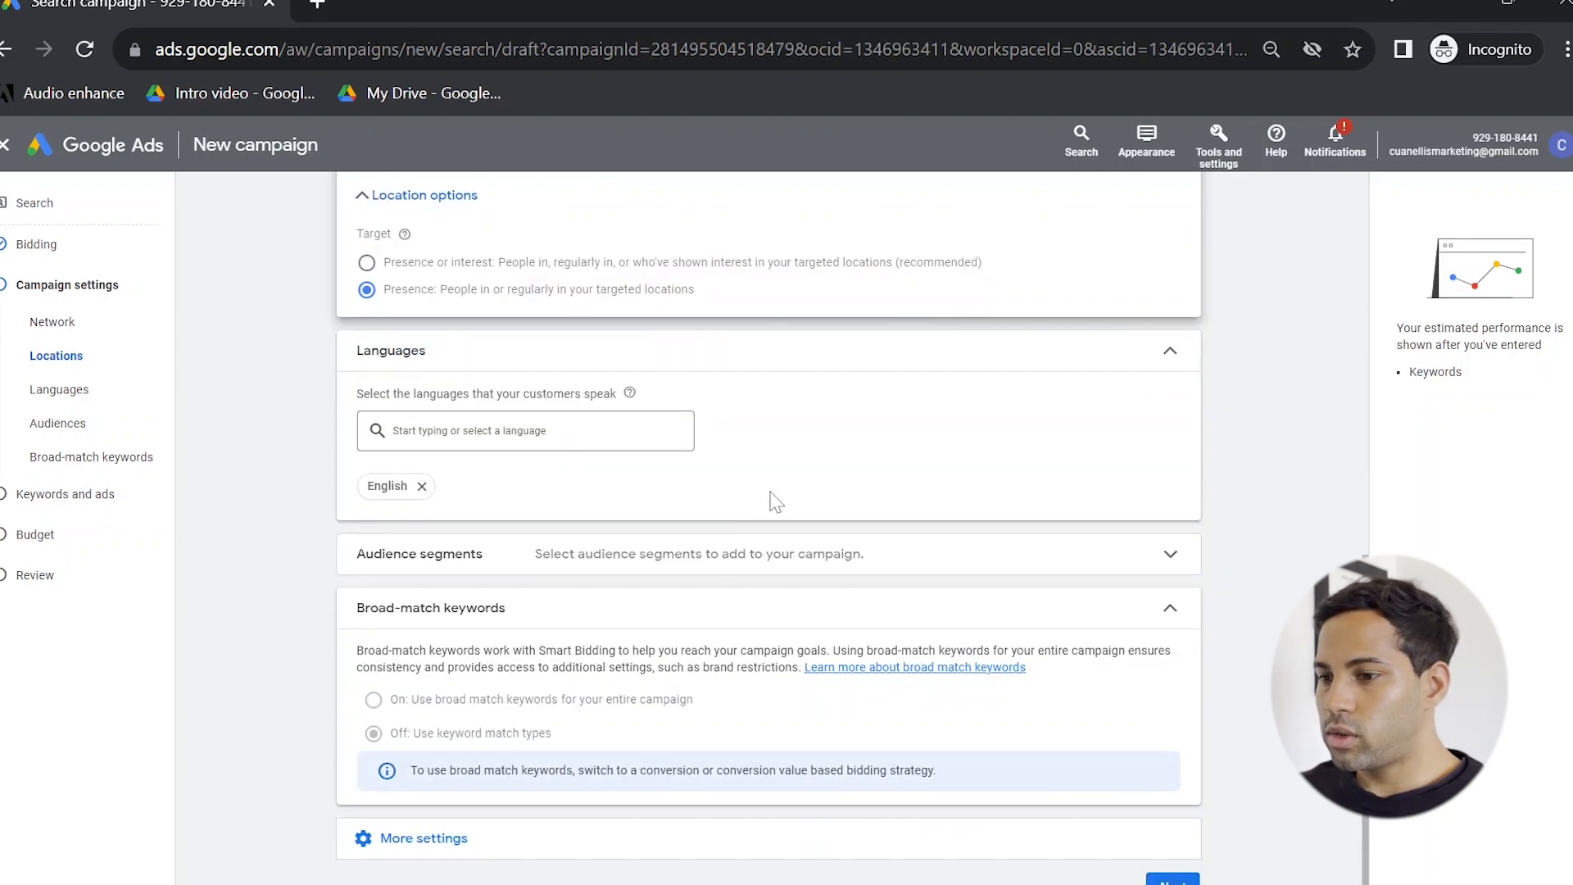
left_click(1164, 560)
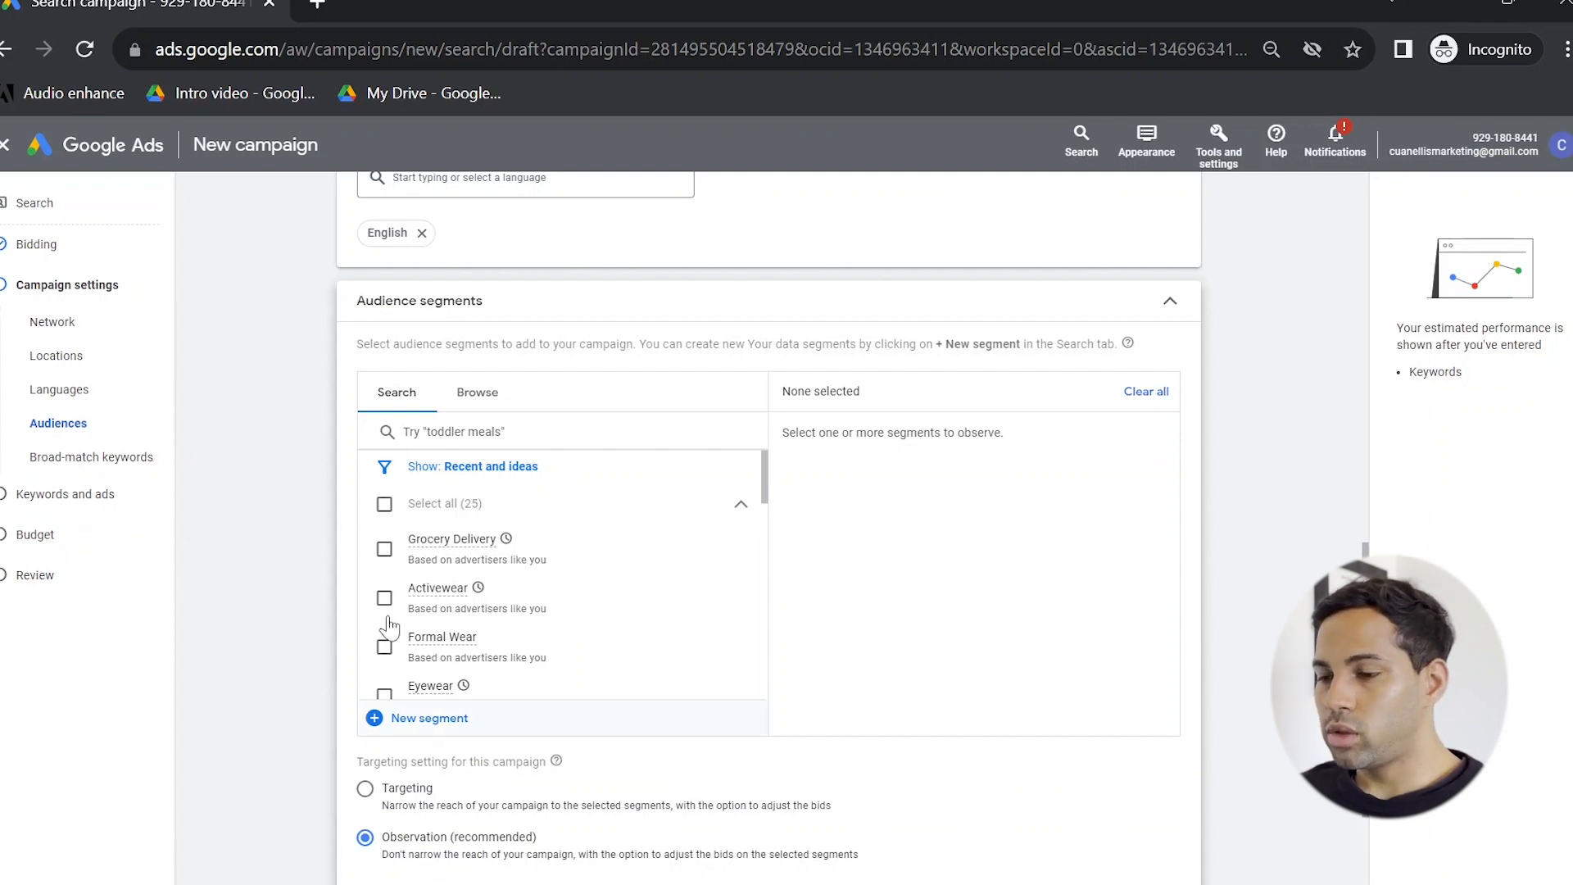
left_click(453, 431)
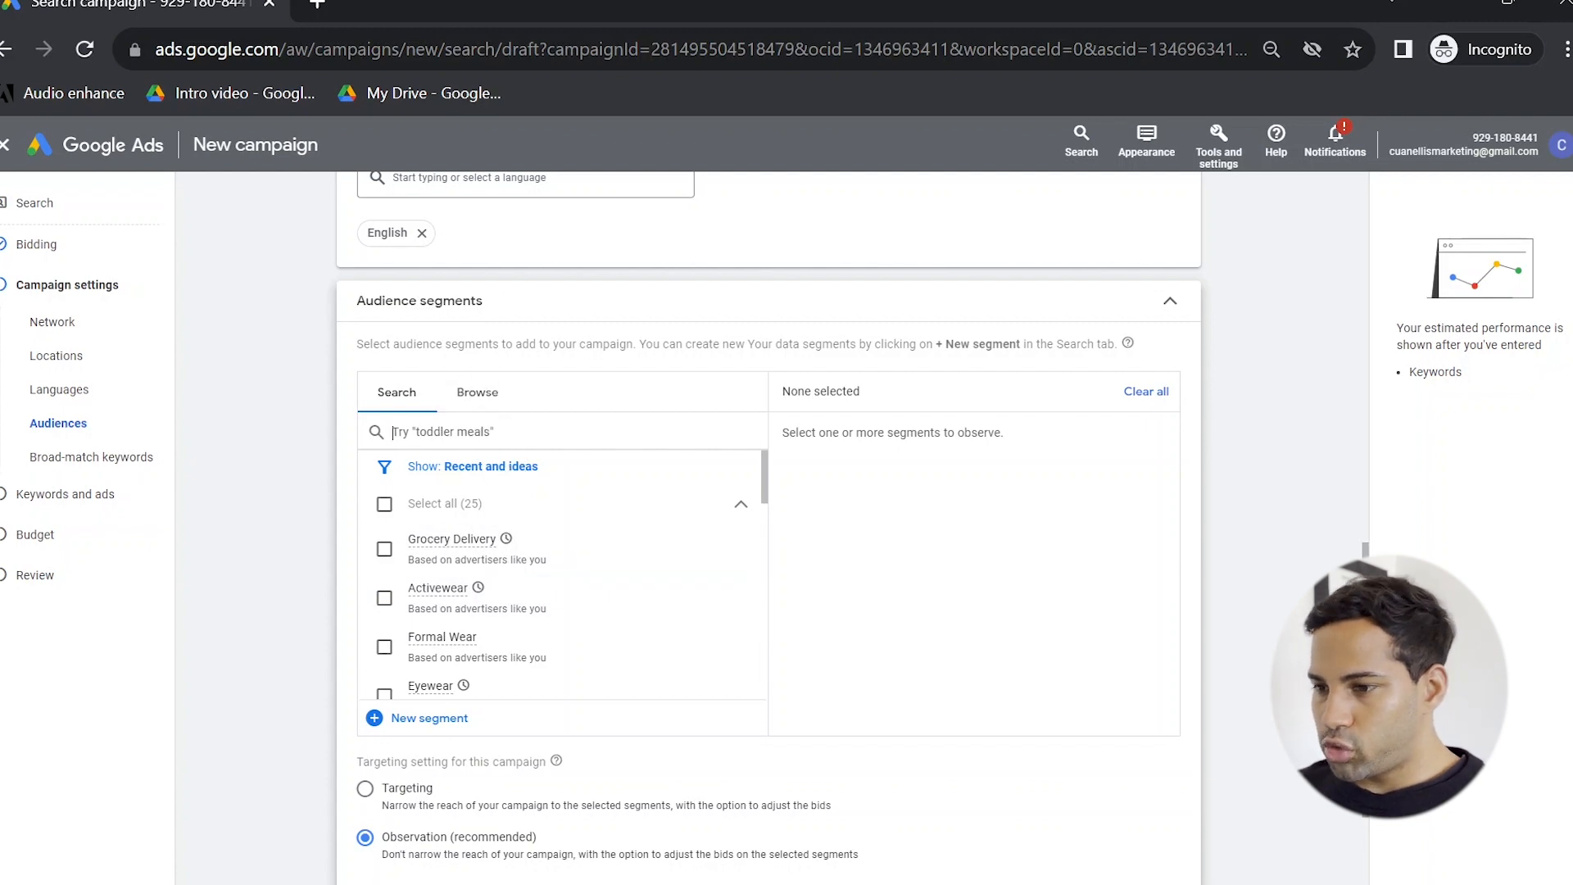
type("food")
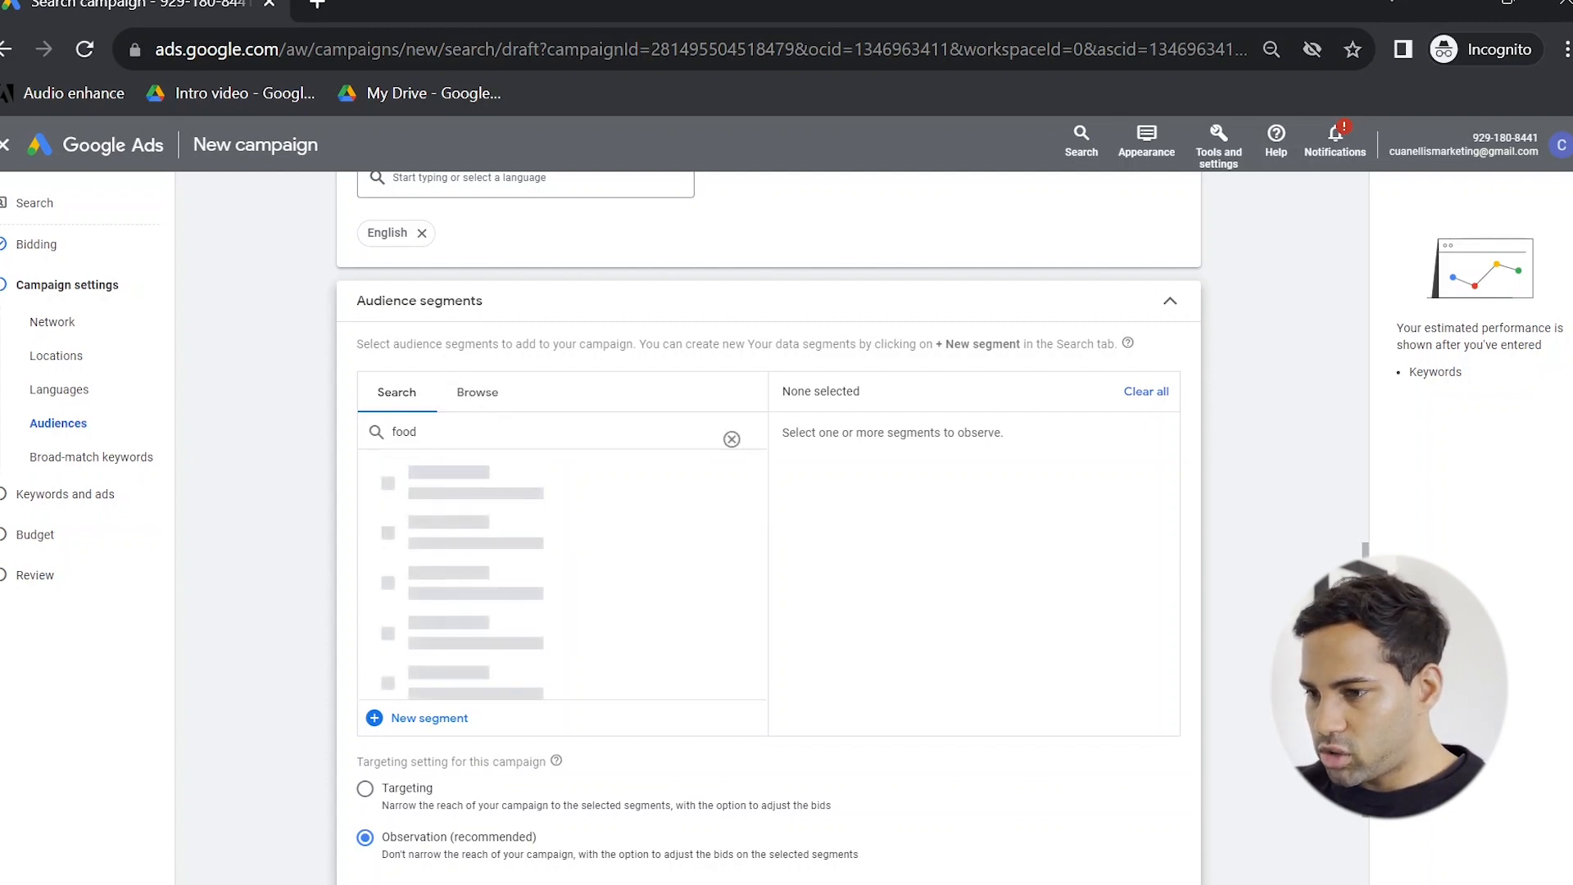
Add the in-market segments Food, Restaurant Delivery & Takeout, Fast Food Meals and Baked Goods to the campaign
left_click(384, 522)
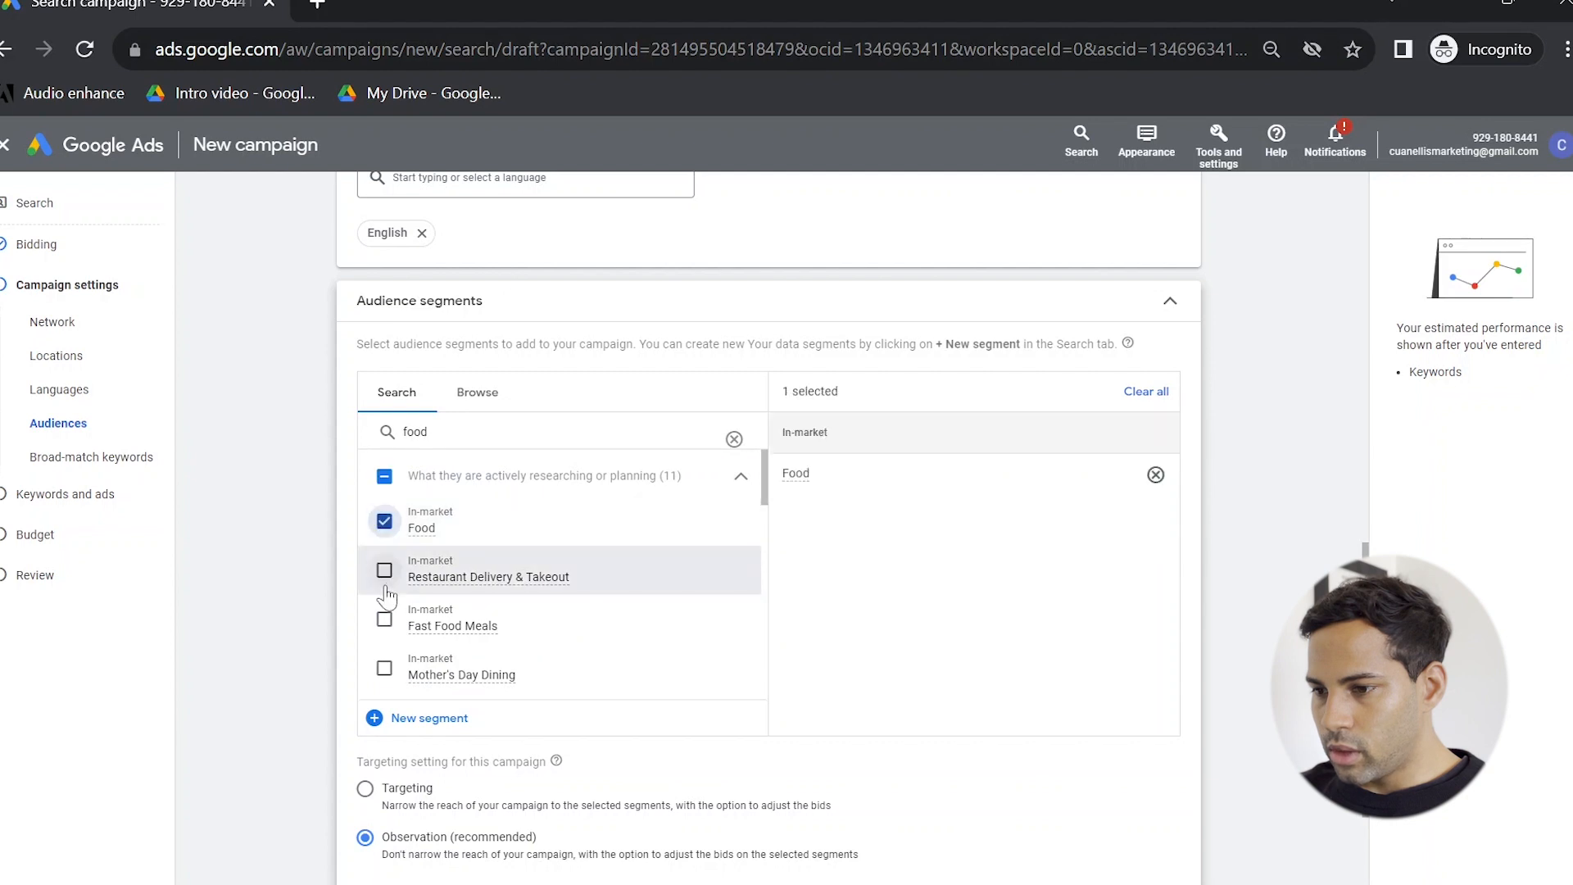
left_click(384, 570)
left_click(384, 619)
scroll(386, 623, "down", 1)
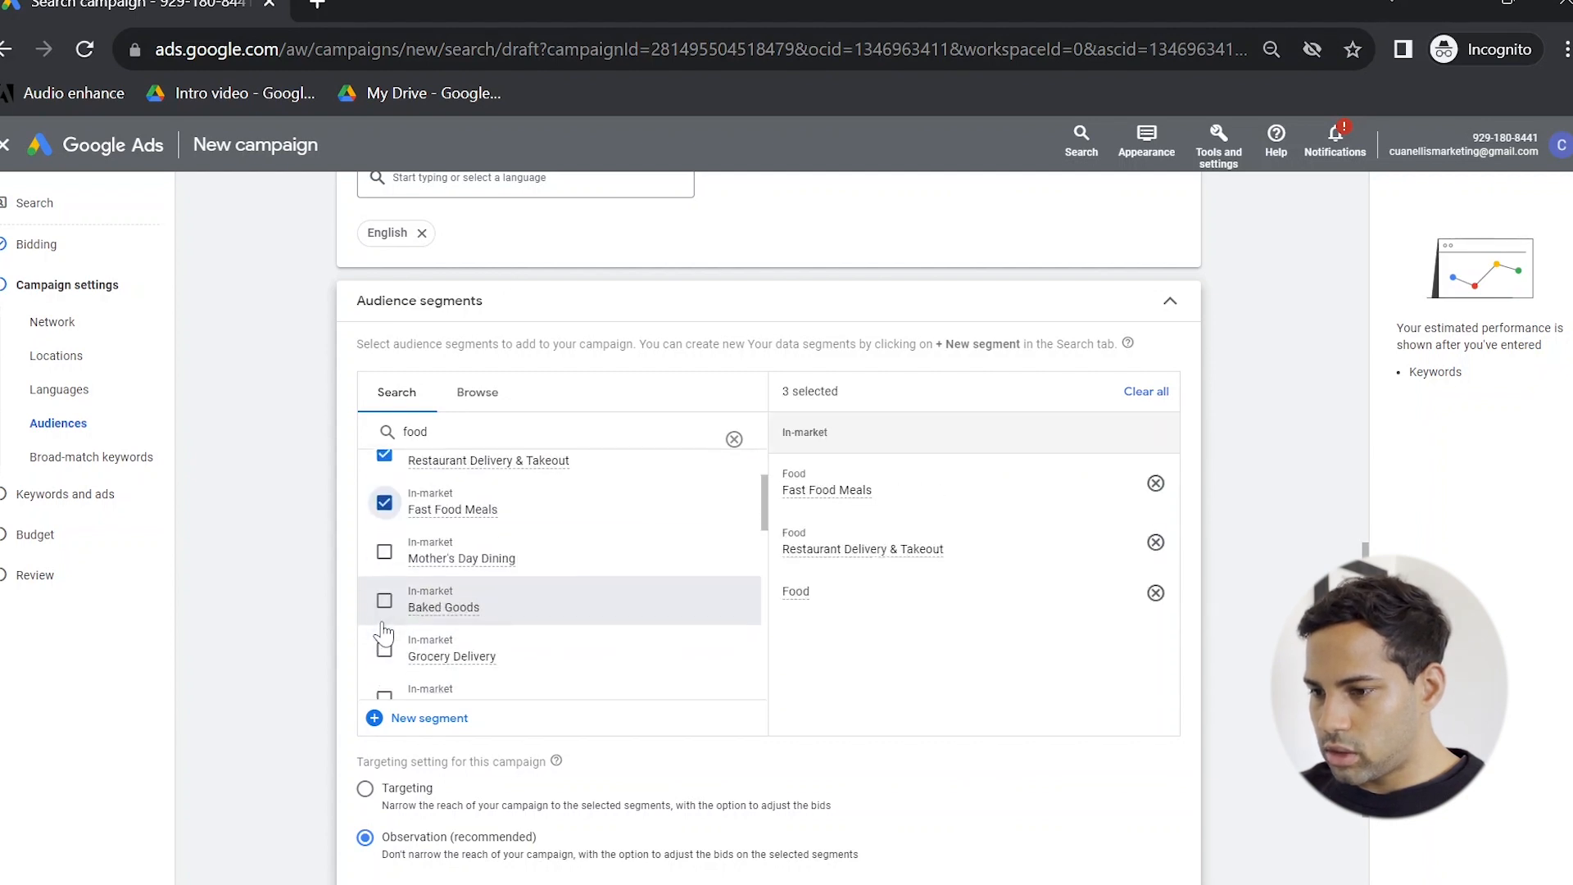
left_click(385, 601)
Add the in-market segments Pizza, Toddler Meals, Dairy & Eggs, Trips to San Francisco Bay Area and Gift Baskets
scroll(389, 623, "down", 1)
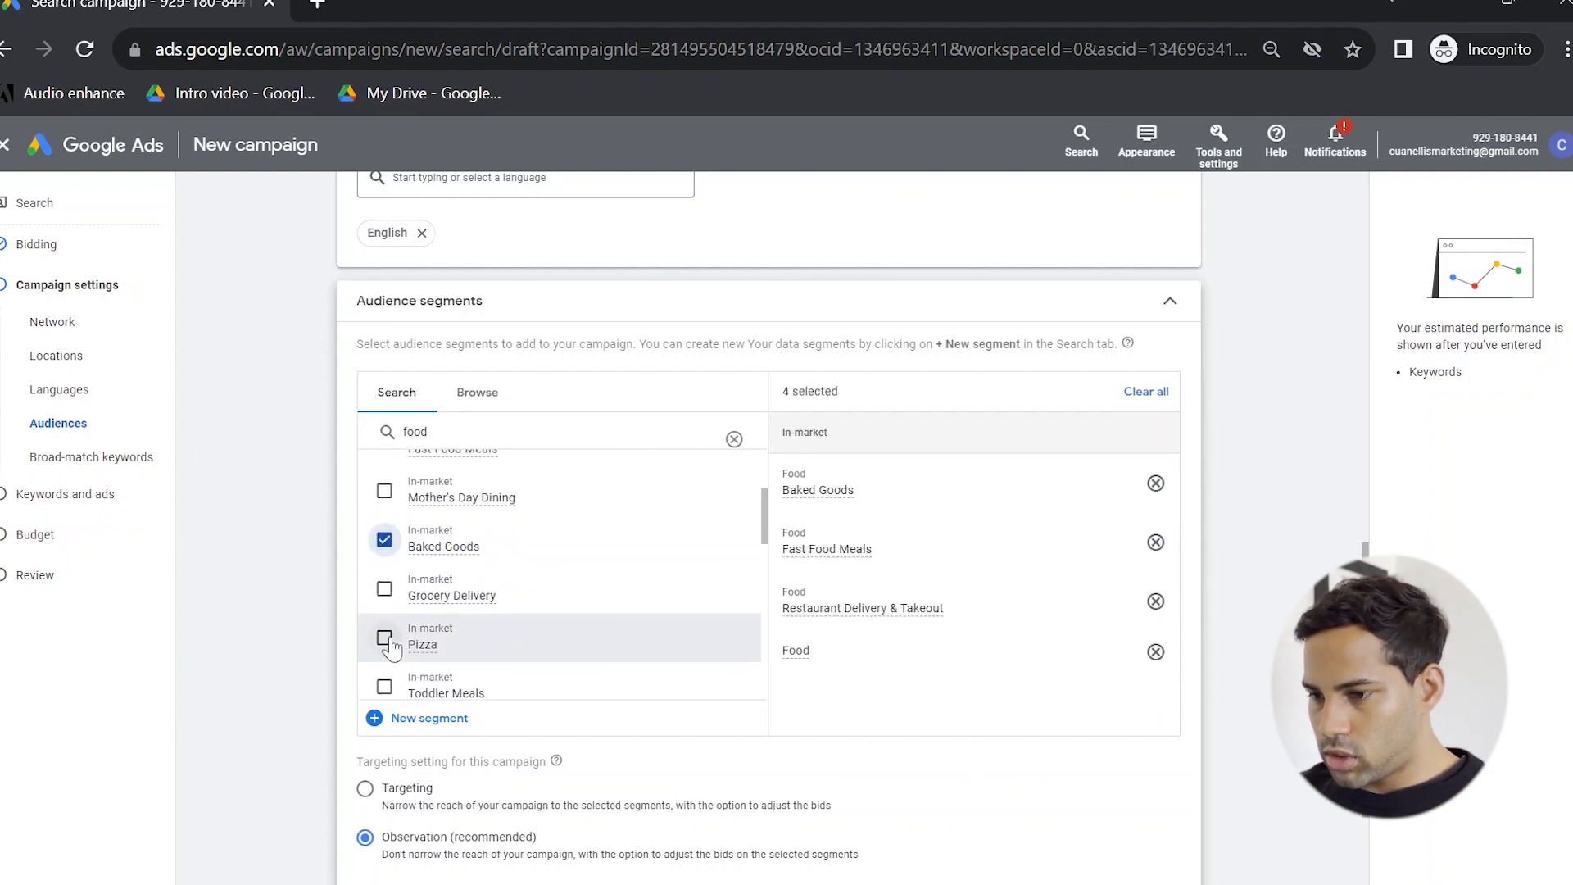
left_click(384, 647)
scroll(391, 642, "down", 1)
left_click(384, 621)
scroll(387, 648, "down", 1)
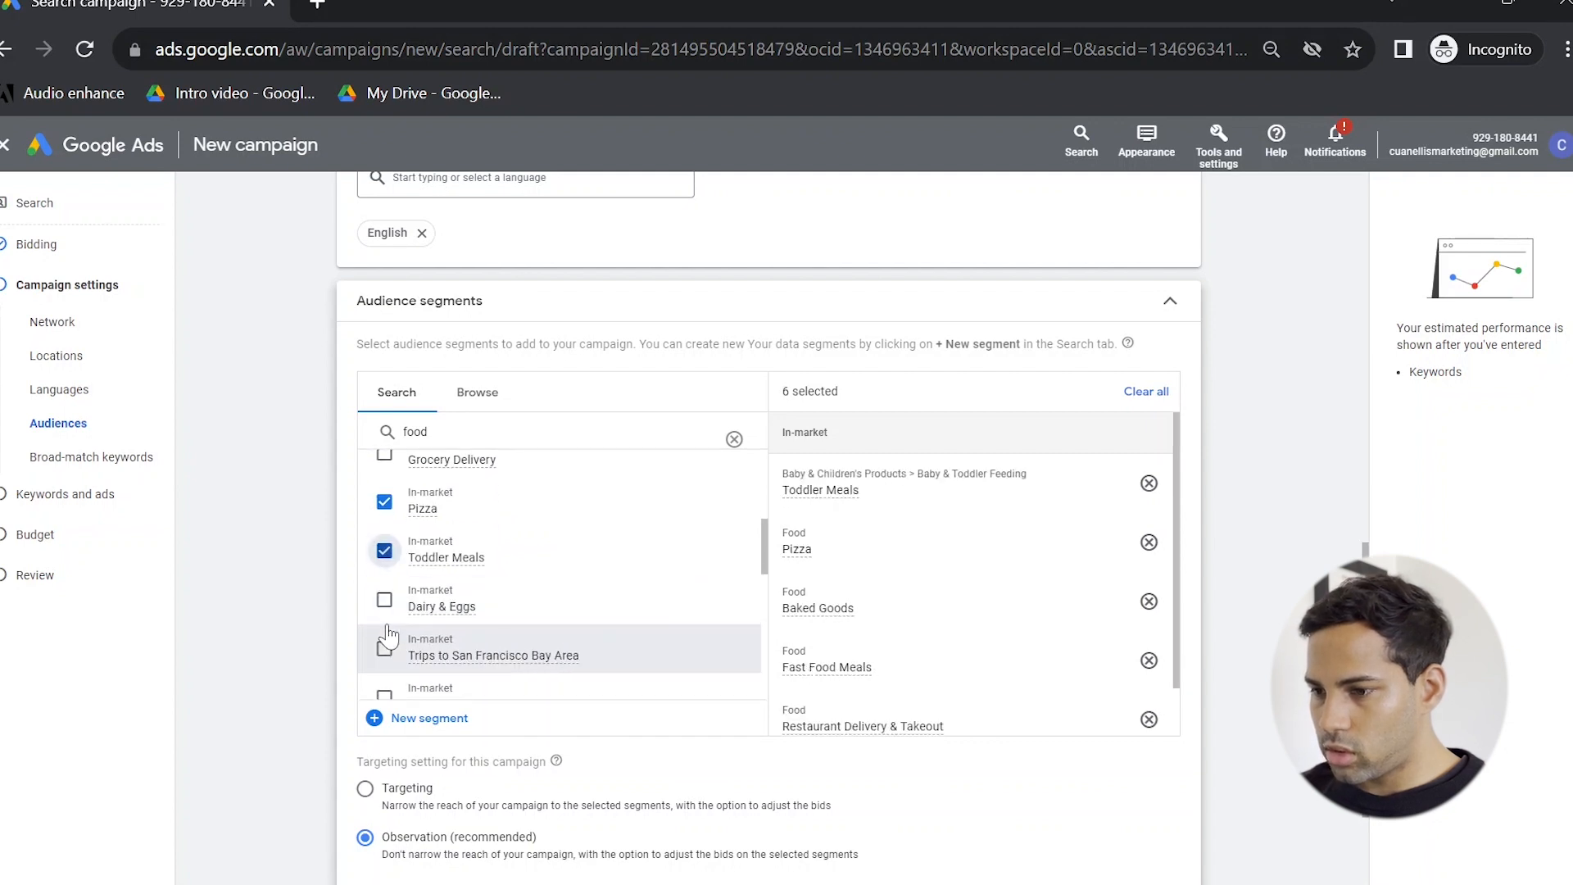
left_click(384, 601)
scroll(387, 611, "down", 1)
left_click(384, 574)
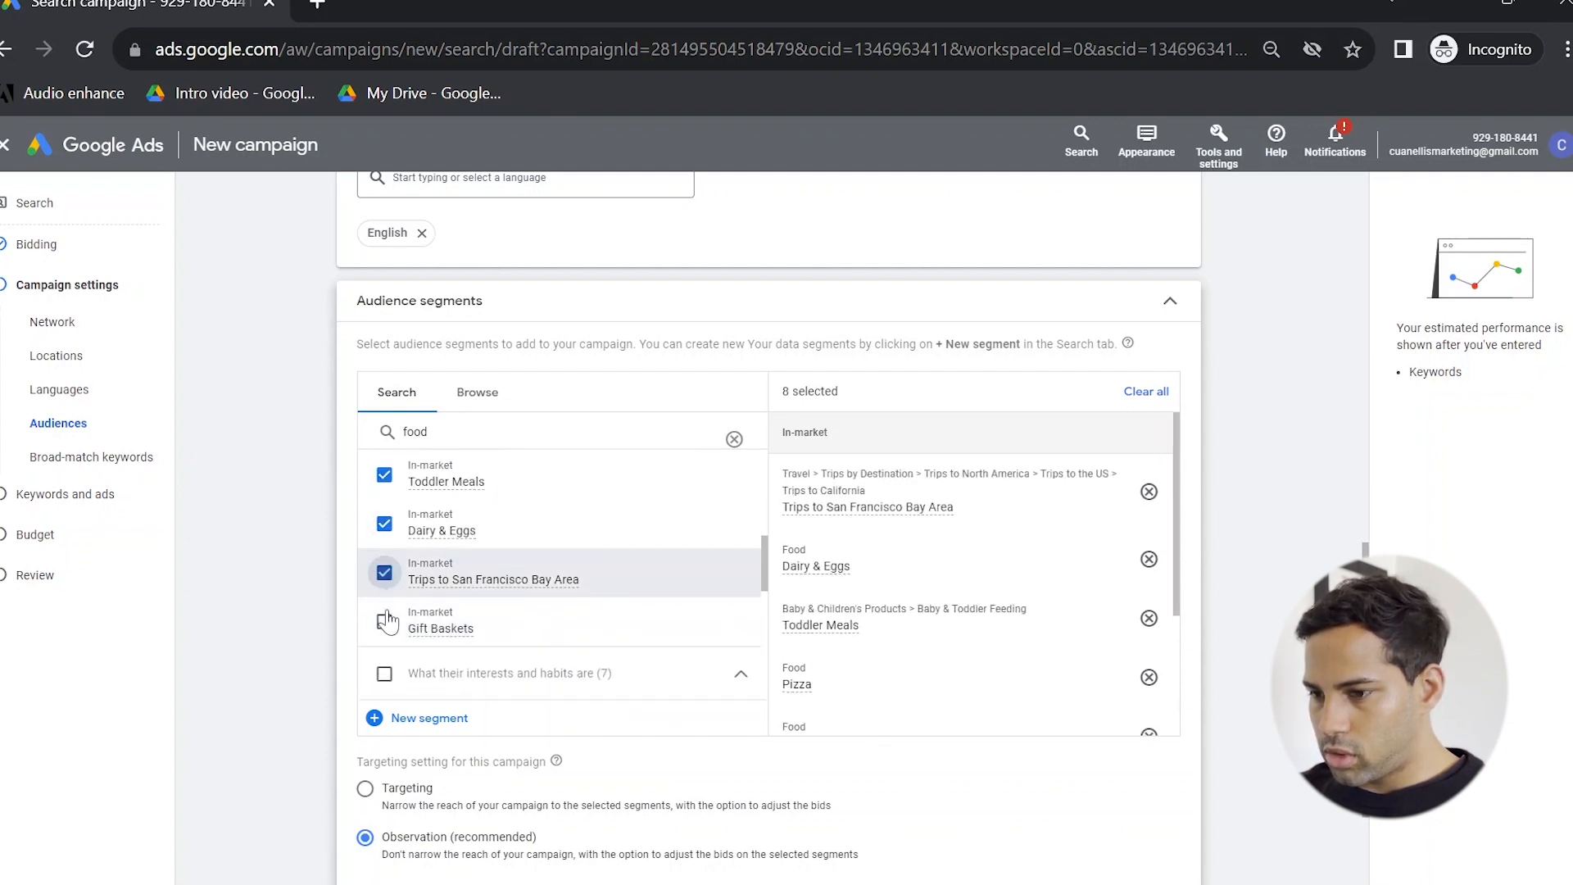
left_click(384, 621)
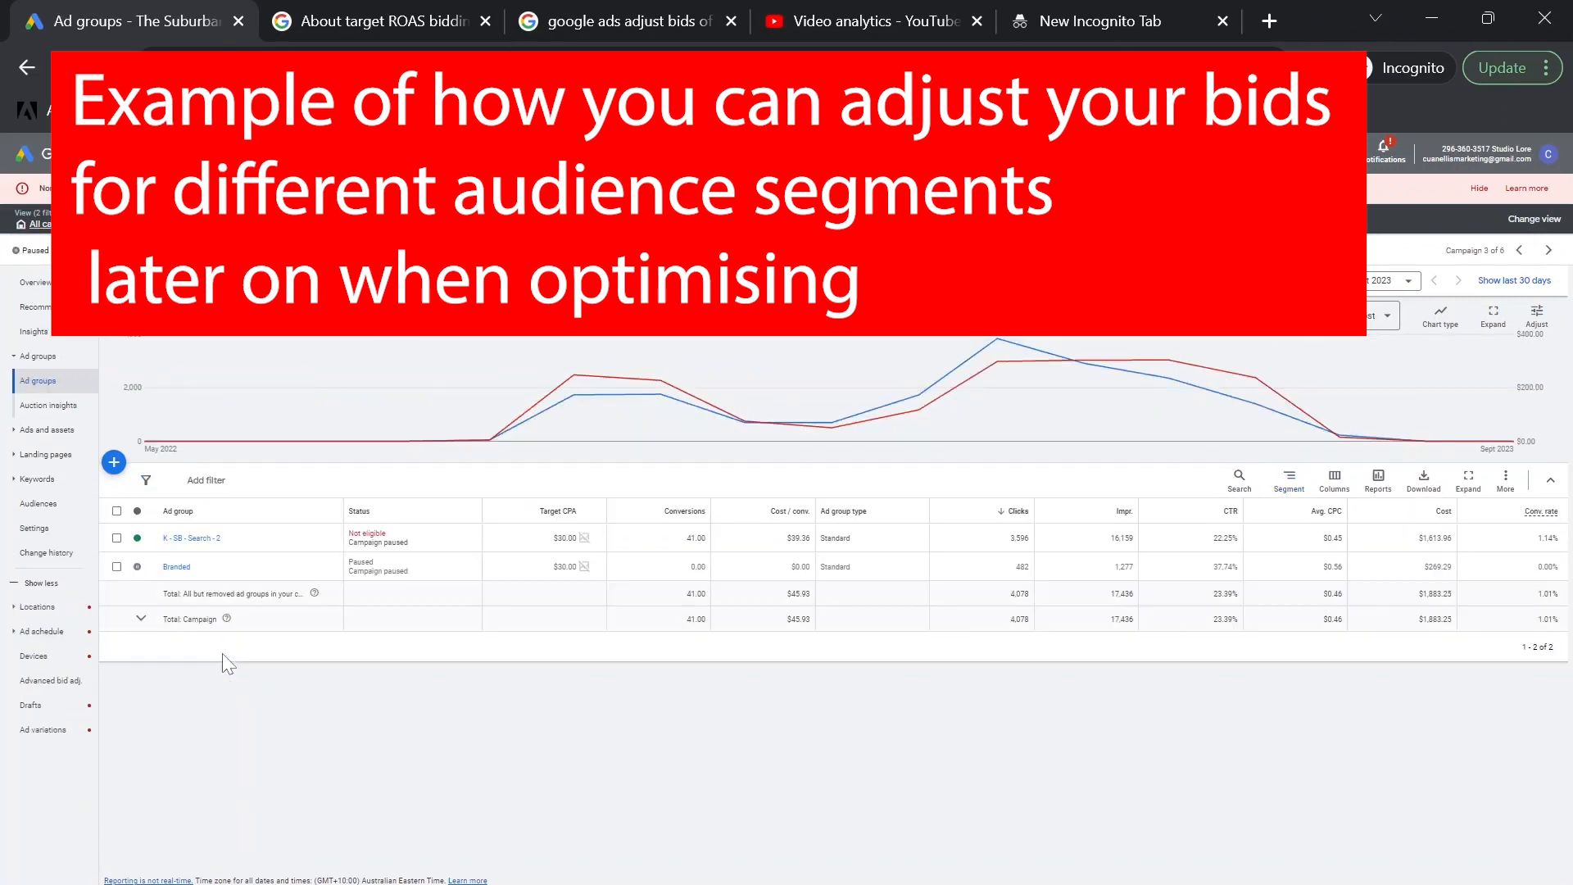
Show the audience segment table of the K - SB - Search - 2 campaign and enter a 10% bid increase for Lifestyles & Hobbies
left_click(78, 508)
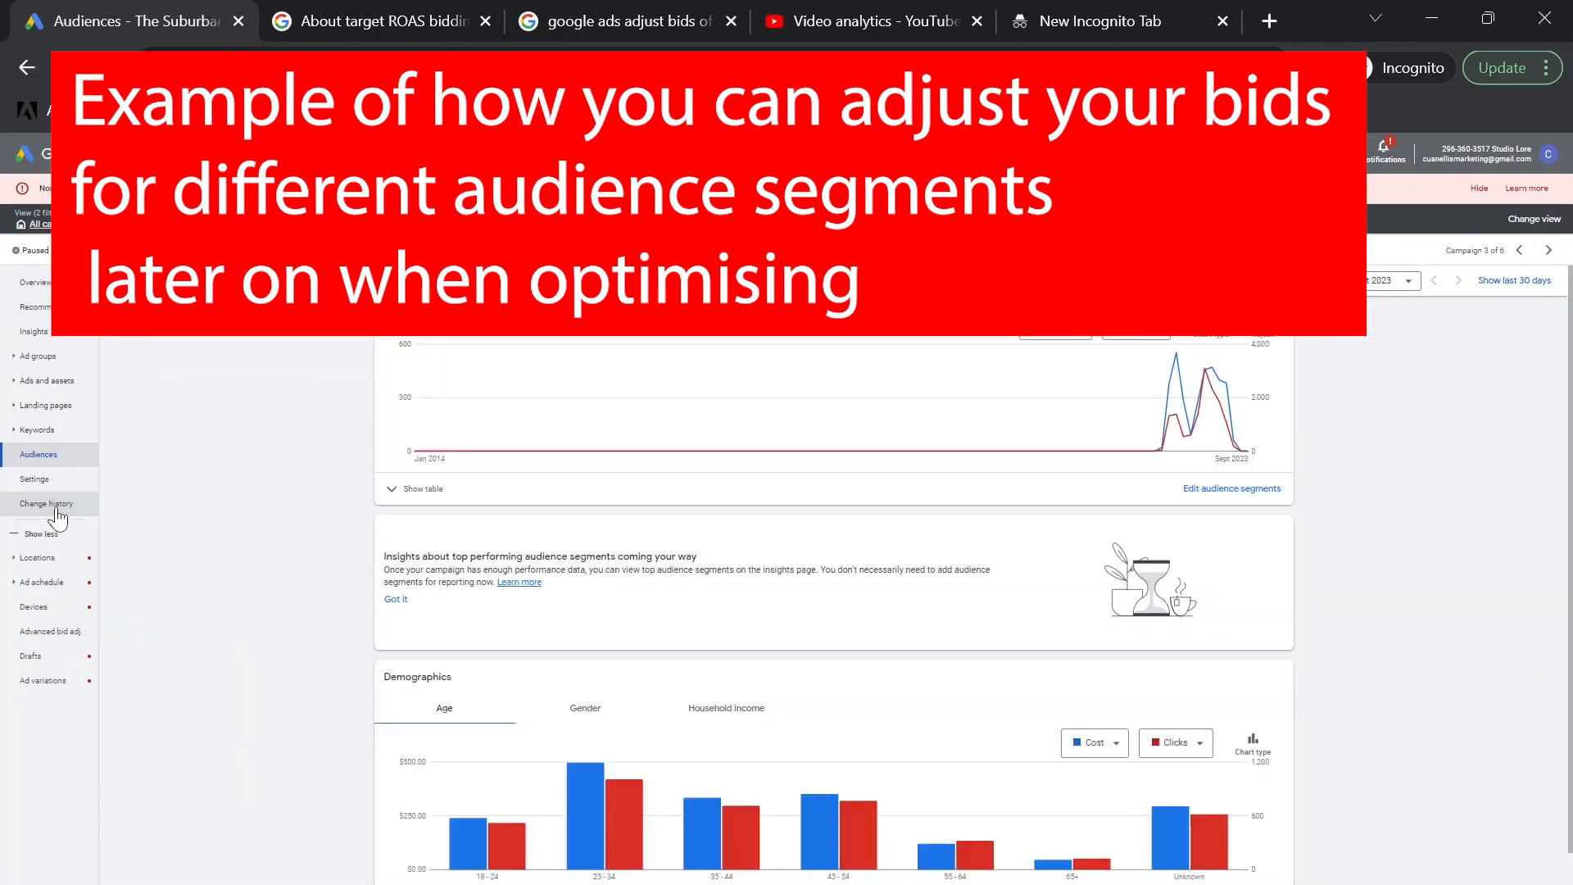
left_click(392, 490)
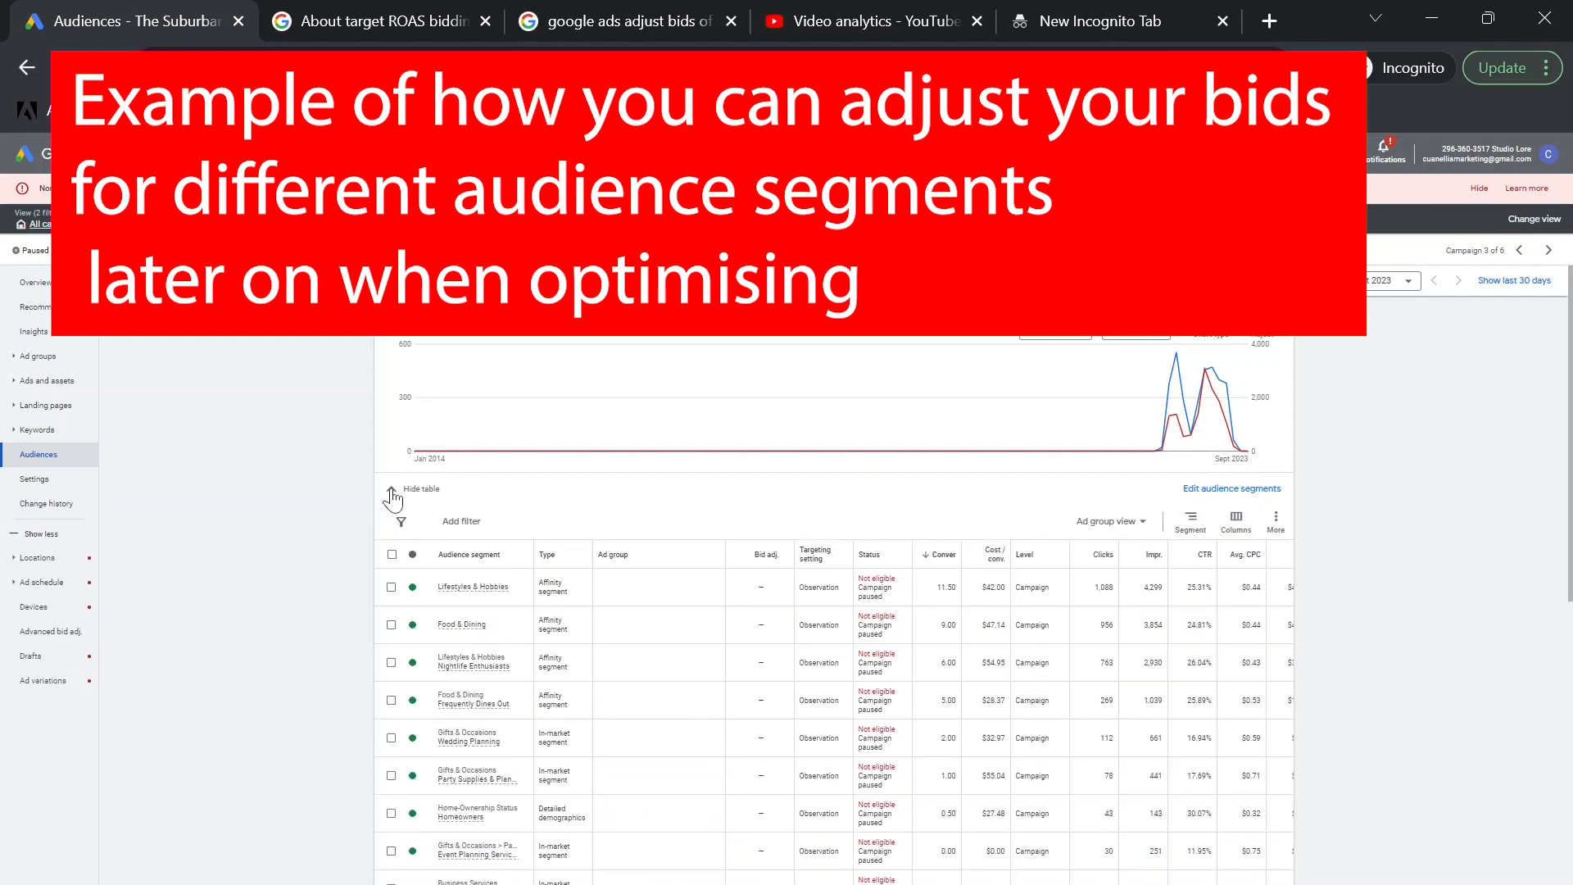
double_click(945, 588)
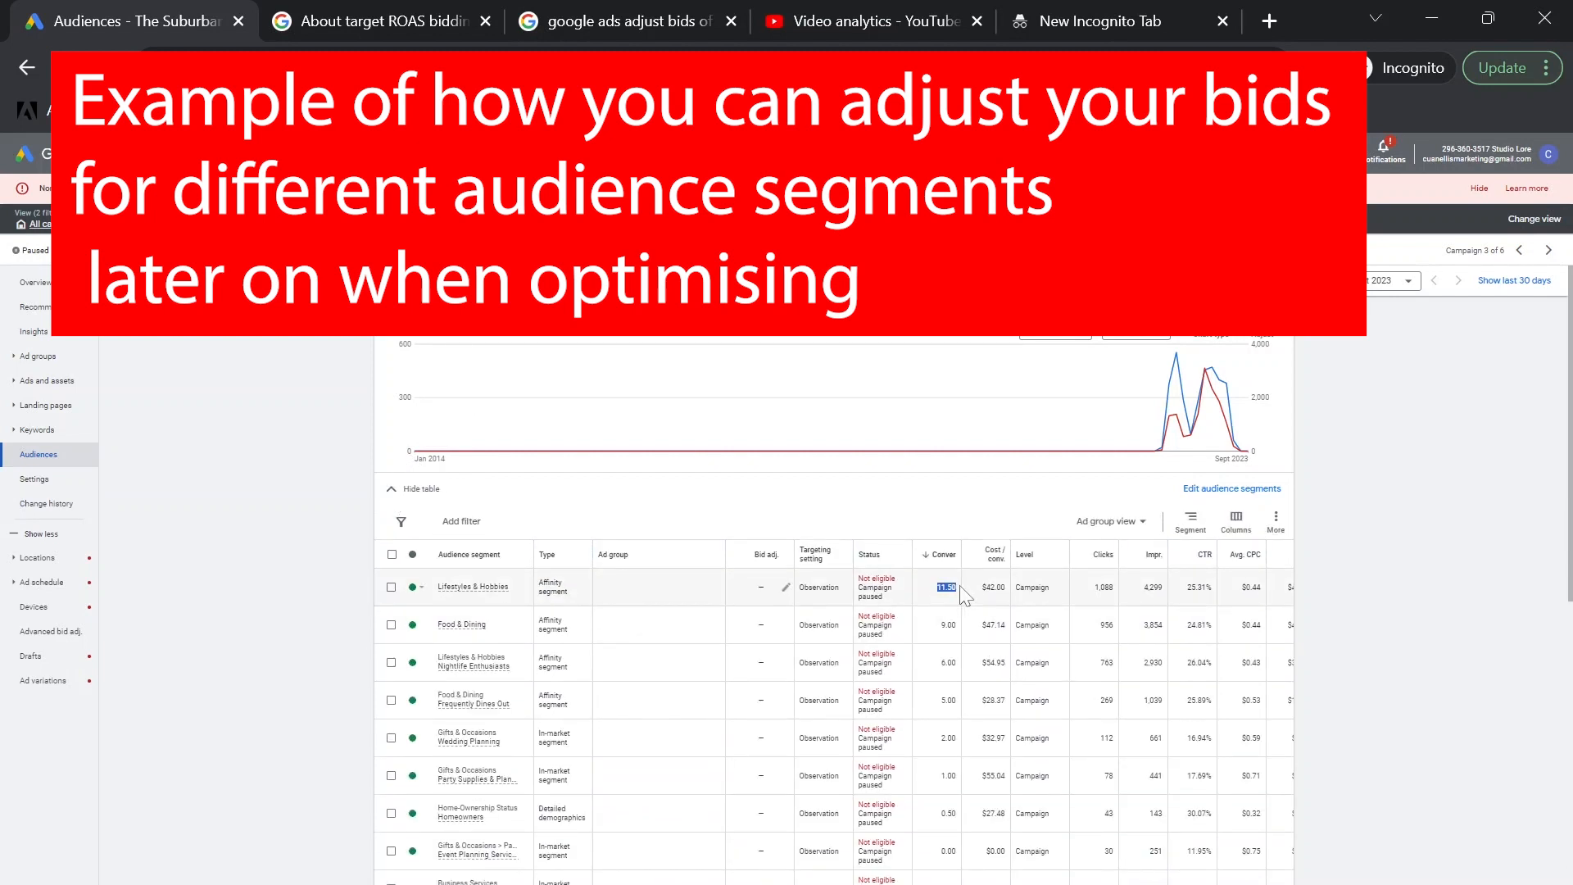
left_click(785, 588)
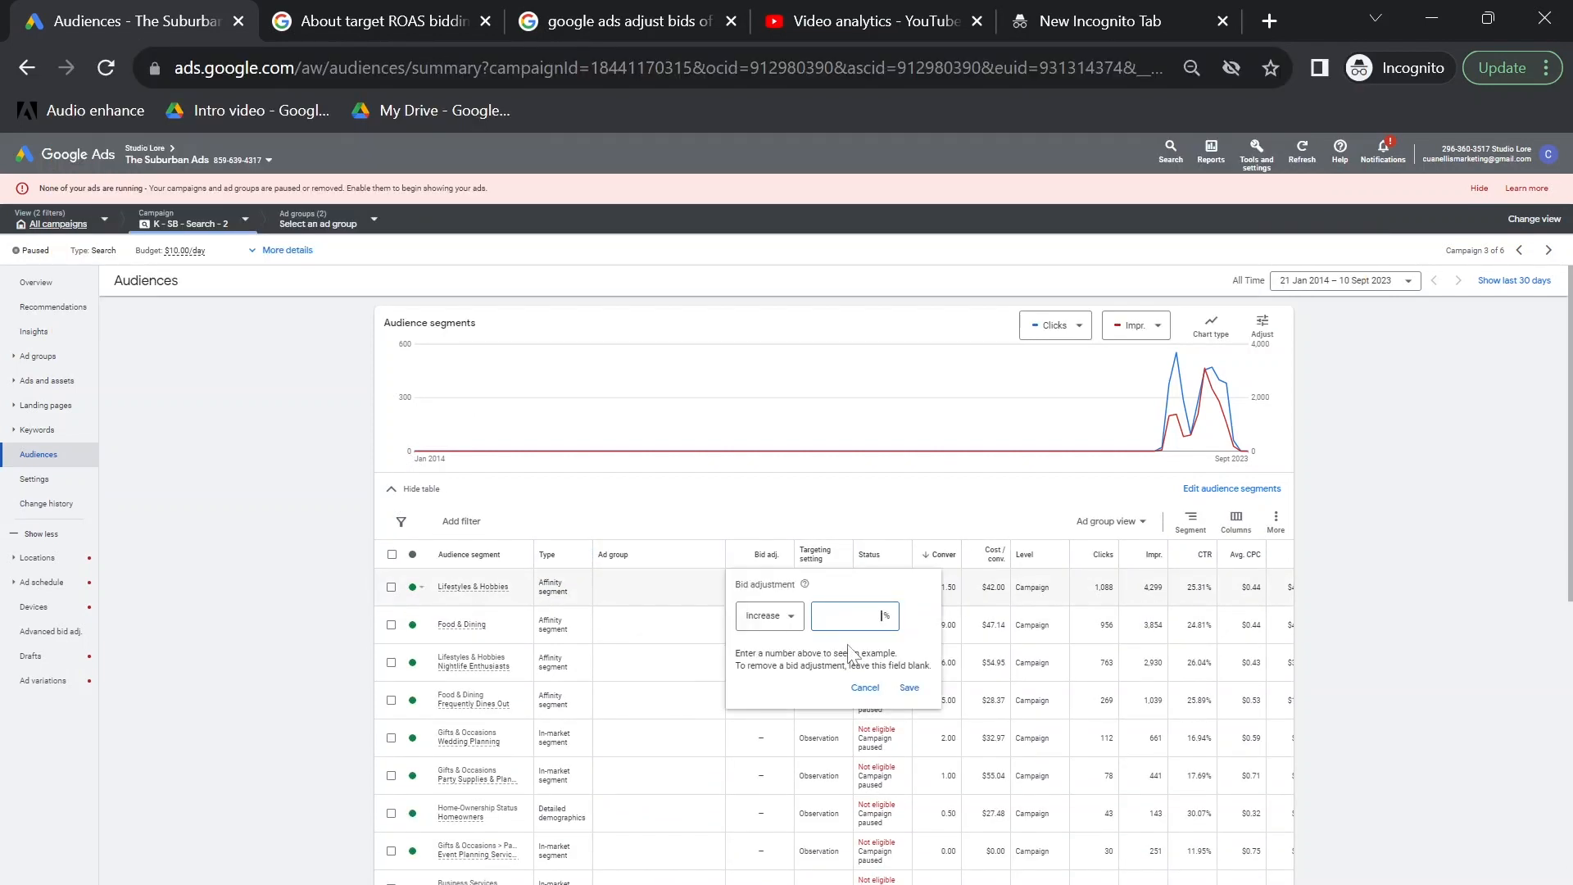
type("10")
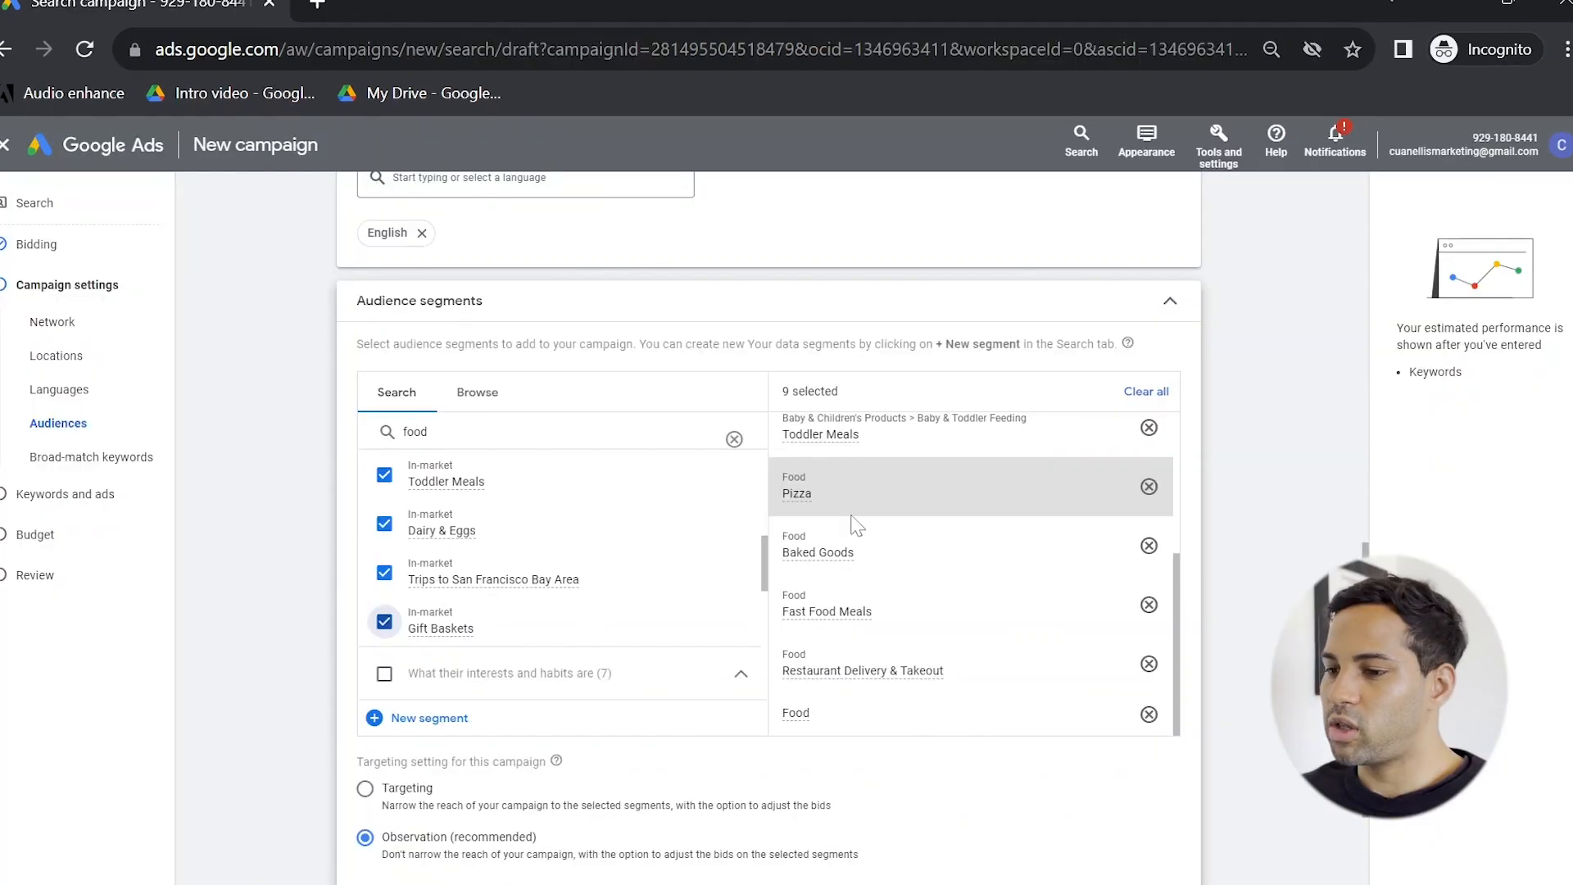
Proceed from the campaign settings to Keywords and ads, and name the ad group "restaurants near me"
scroll(656, 843, "down", 5)
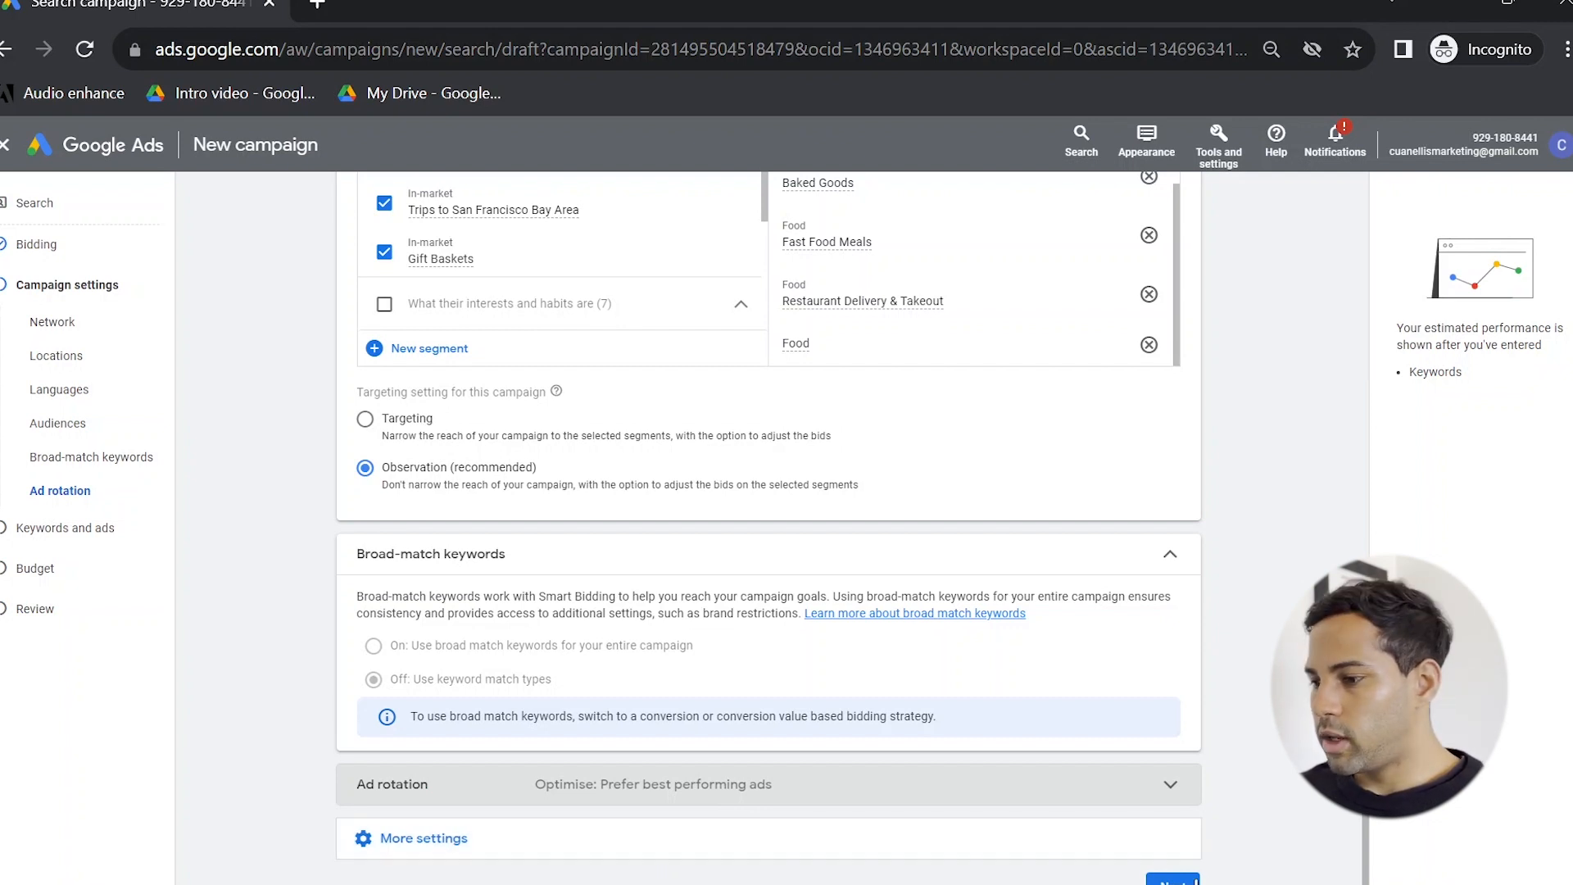
left_click(1173, 879)
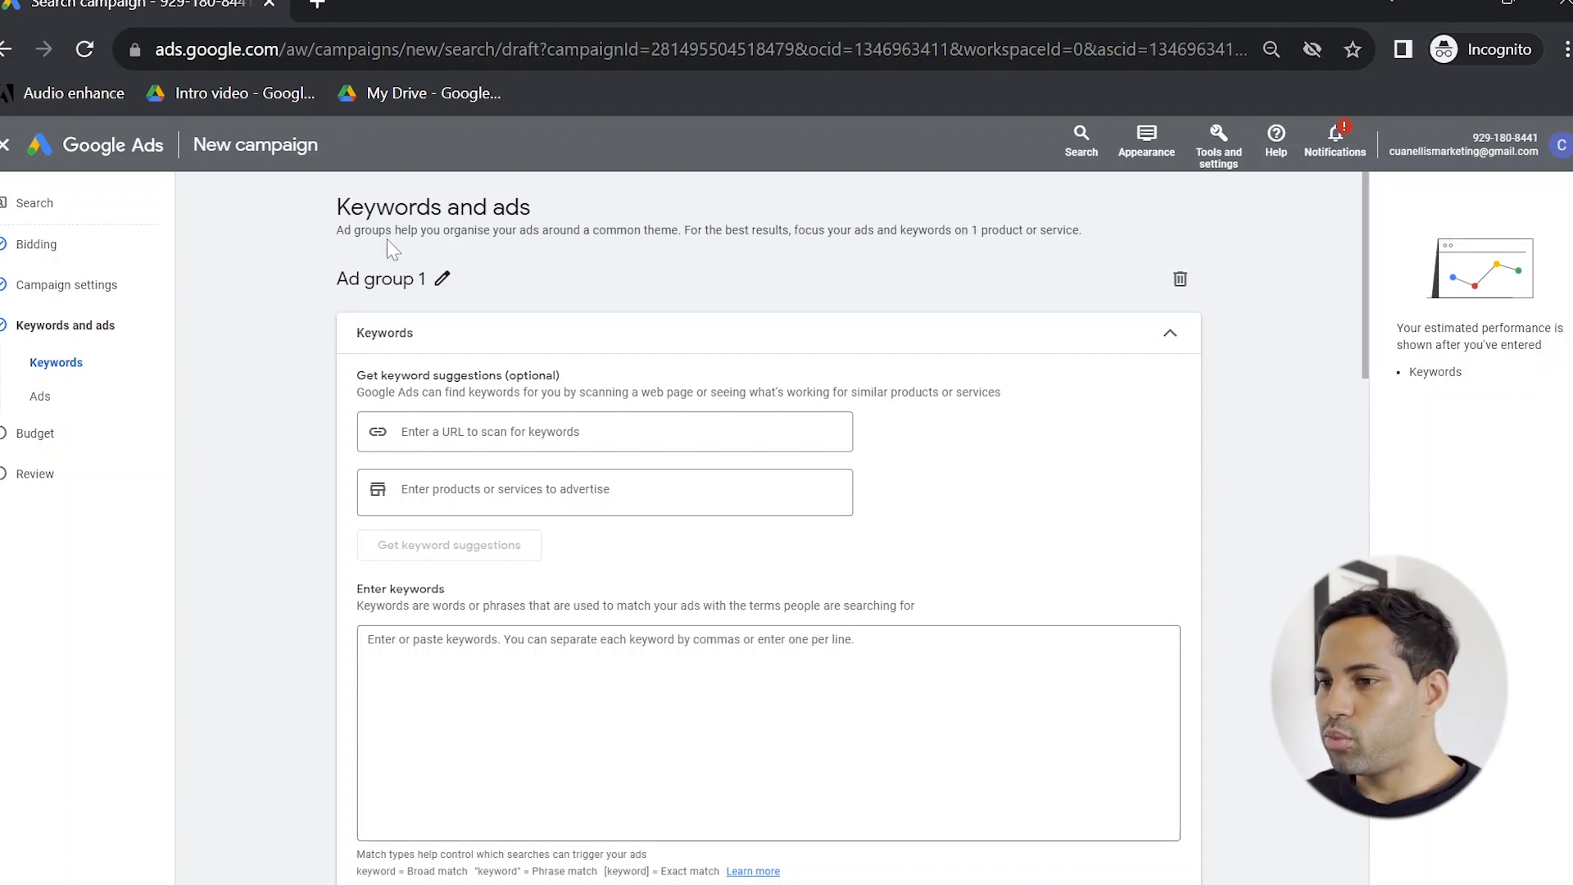
left_click(442, 279)
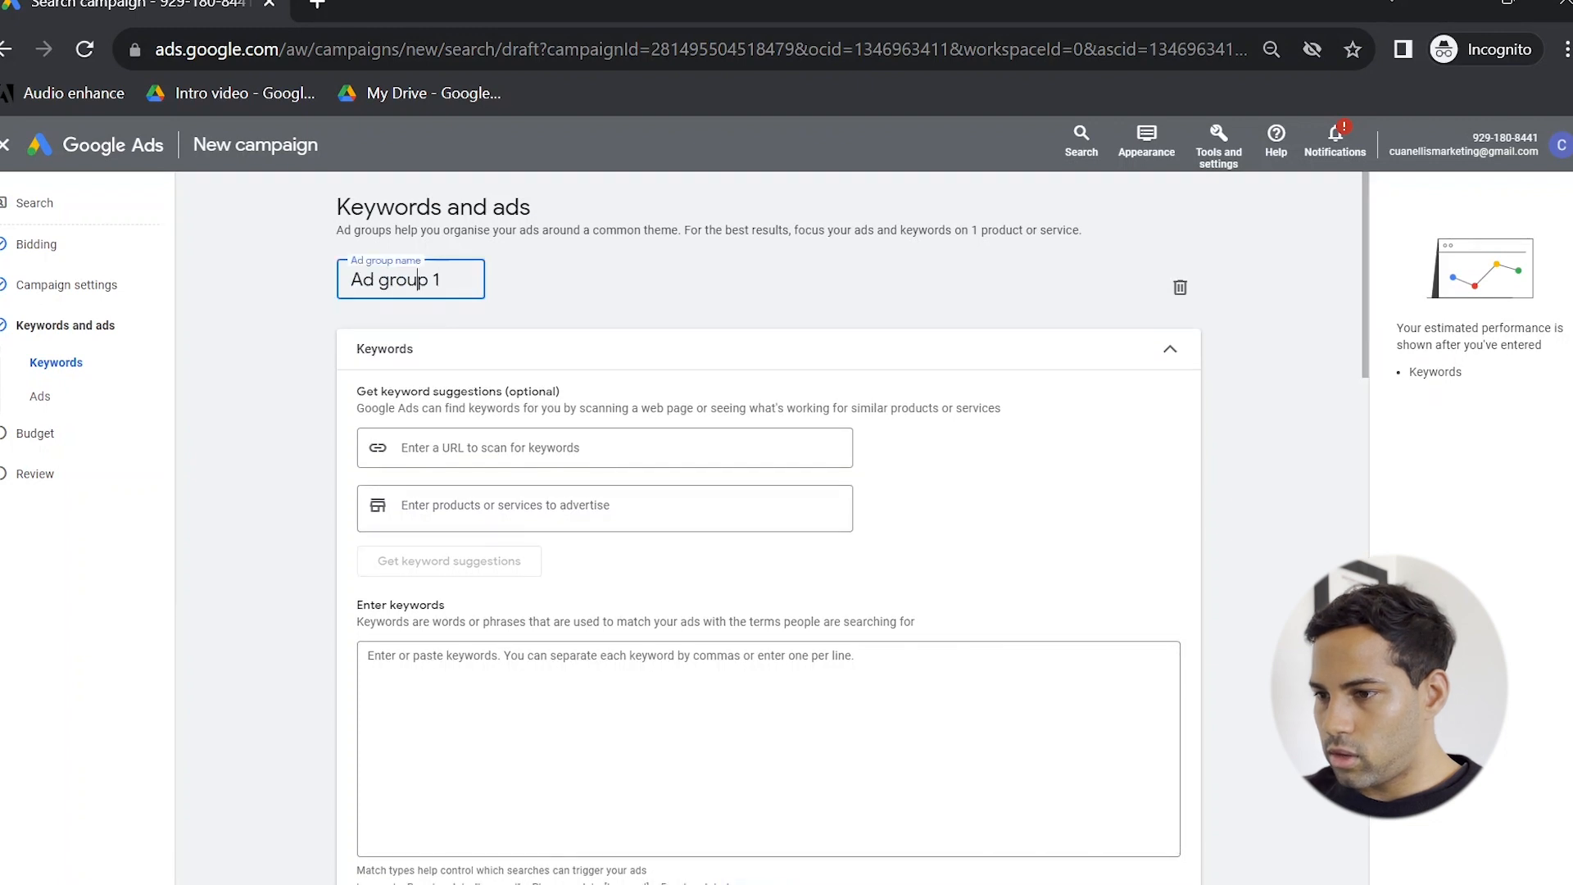
key("ctrl+shift+Left")
key("ctrl+shift+Left")
key("ctrl+shift+Left")
type("r")
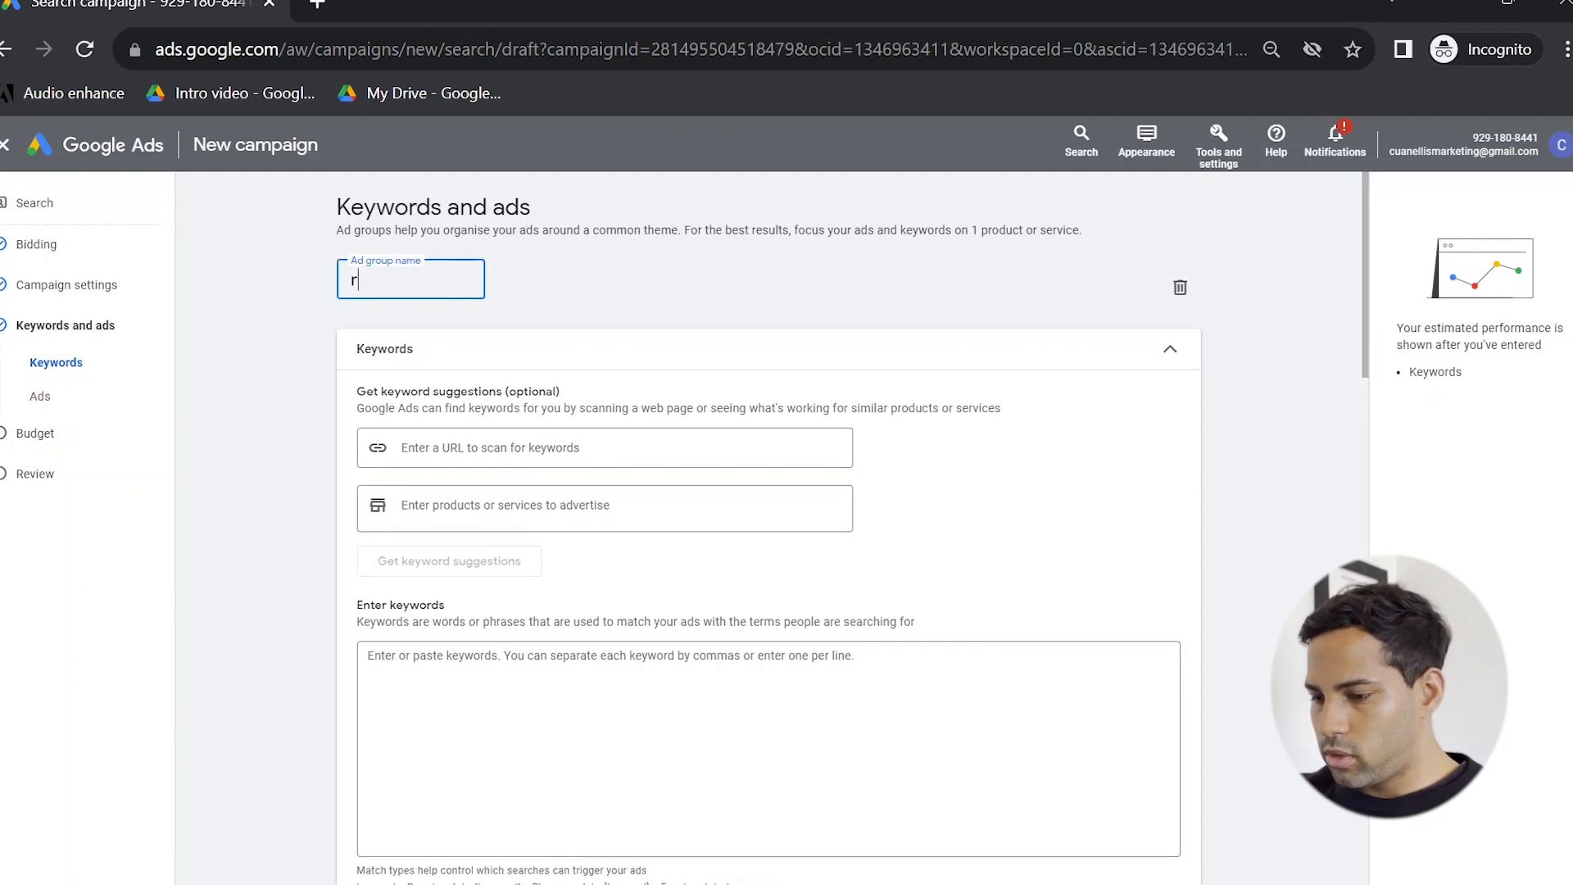
type("estaurants ")
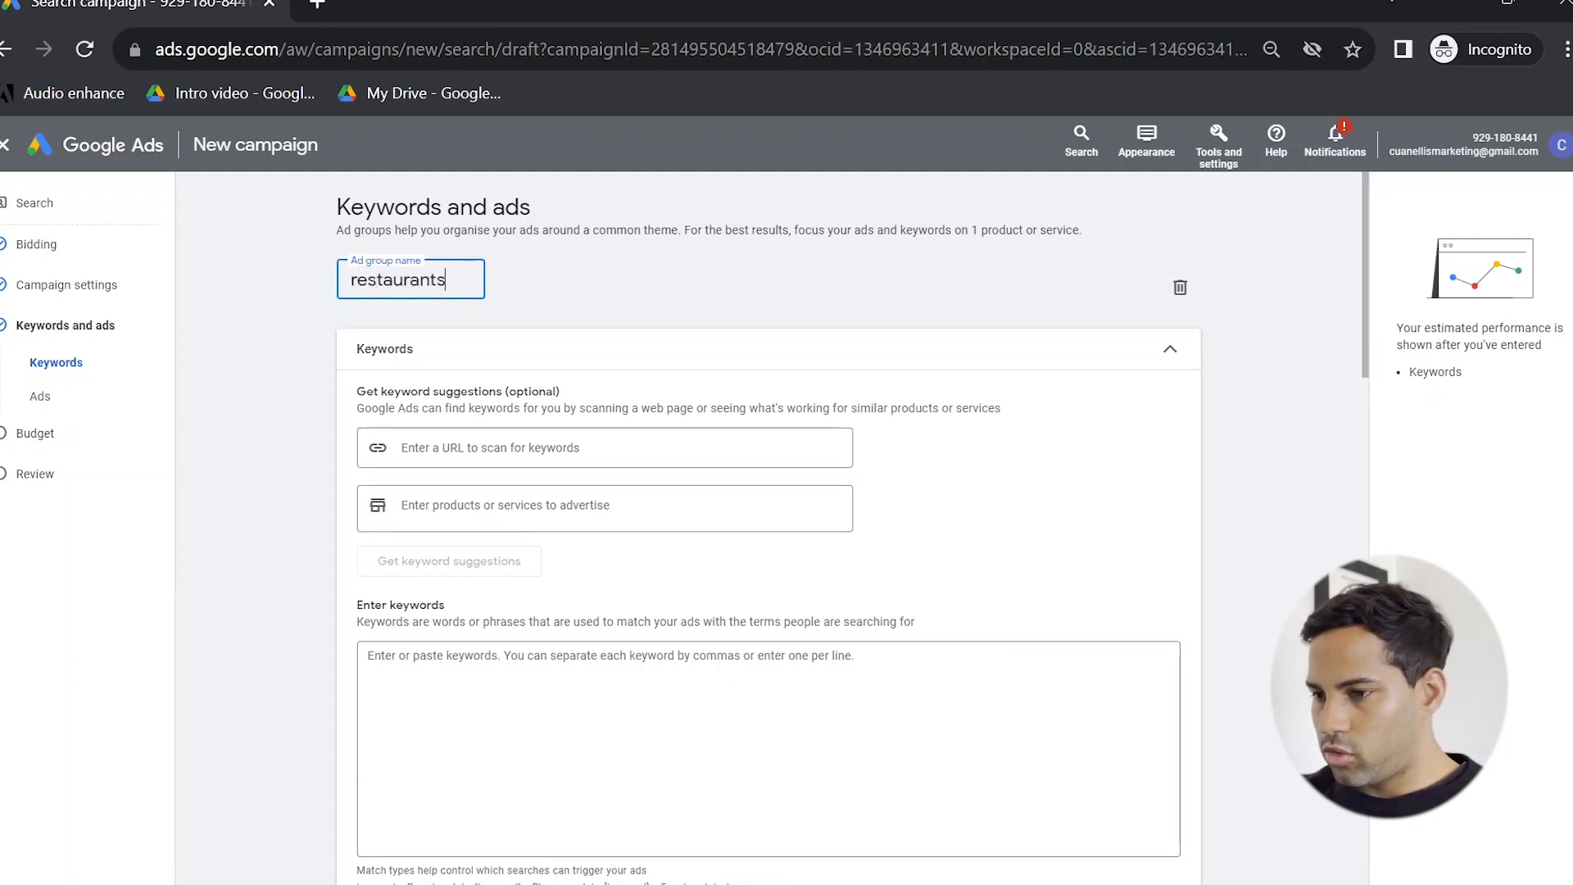
type("near me")
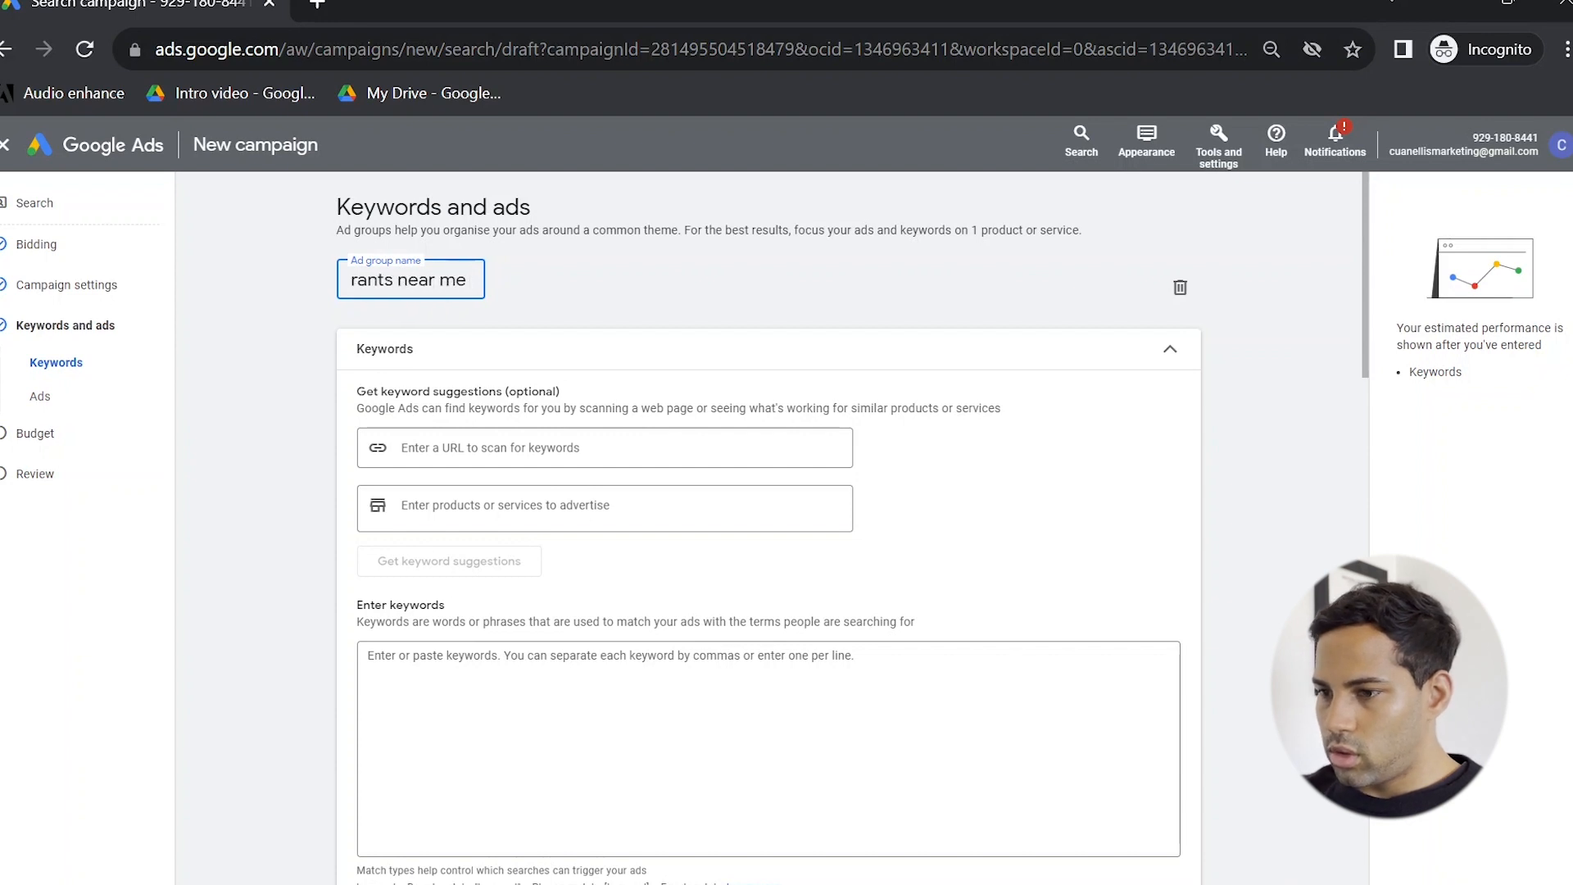
left_click(675, 351)
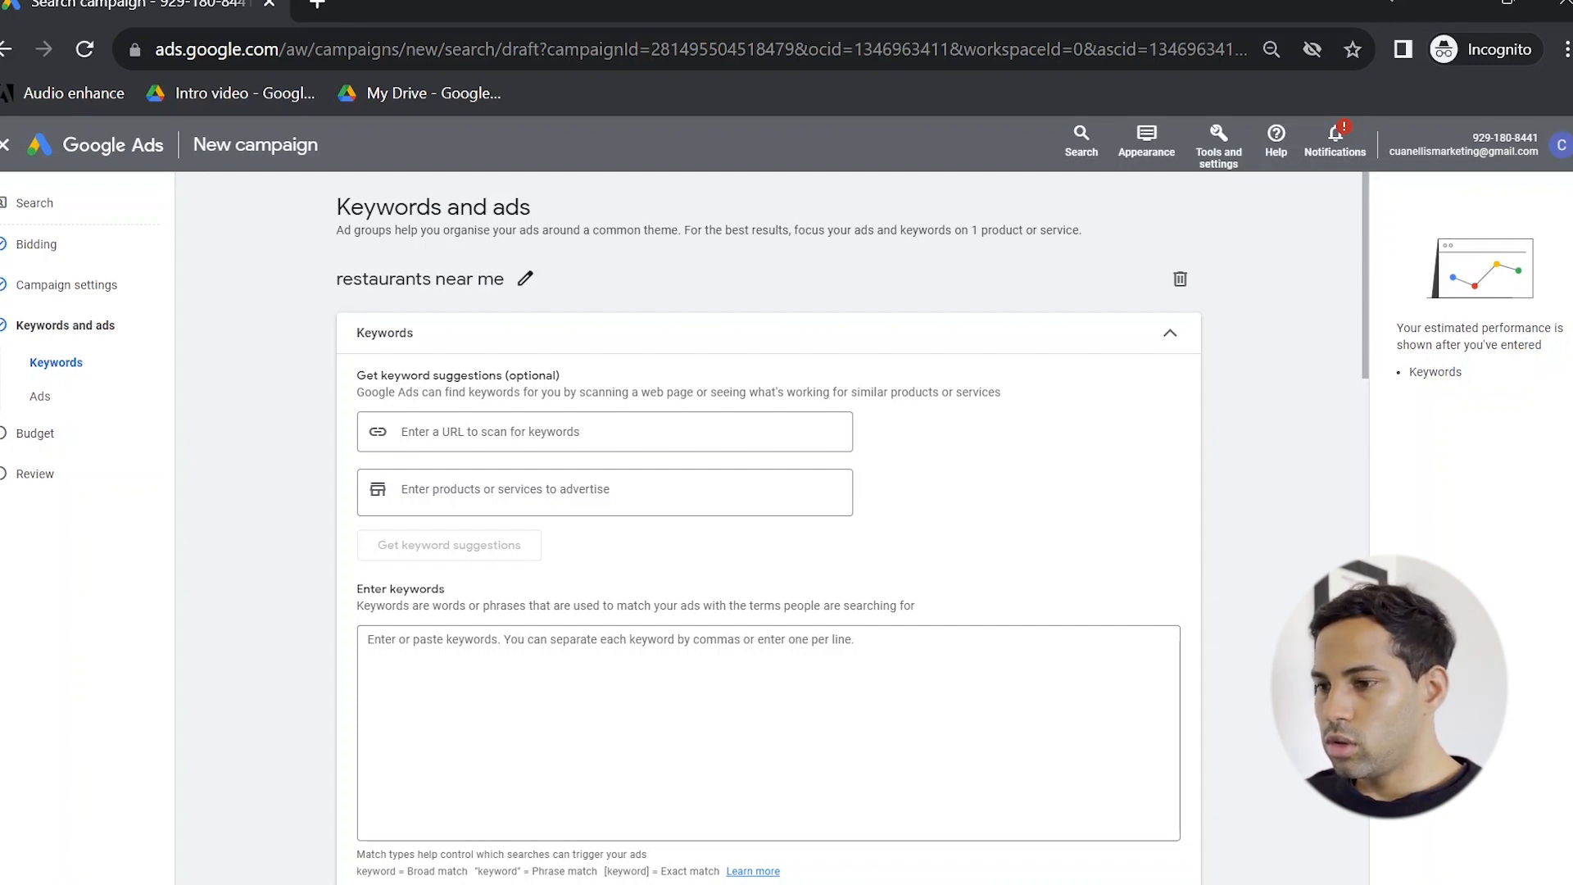
Generate keyword suggestions for the product or service "restaurants near me" and review the suggested keyword list
left_click(820, 492)
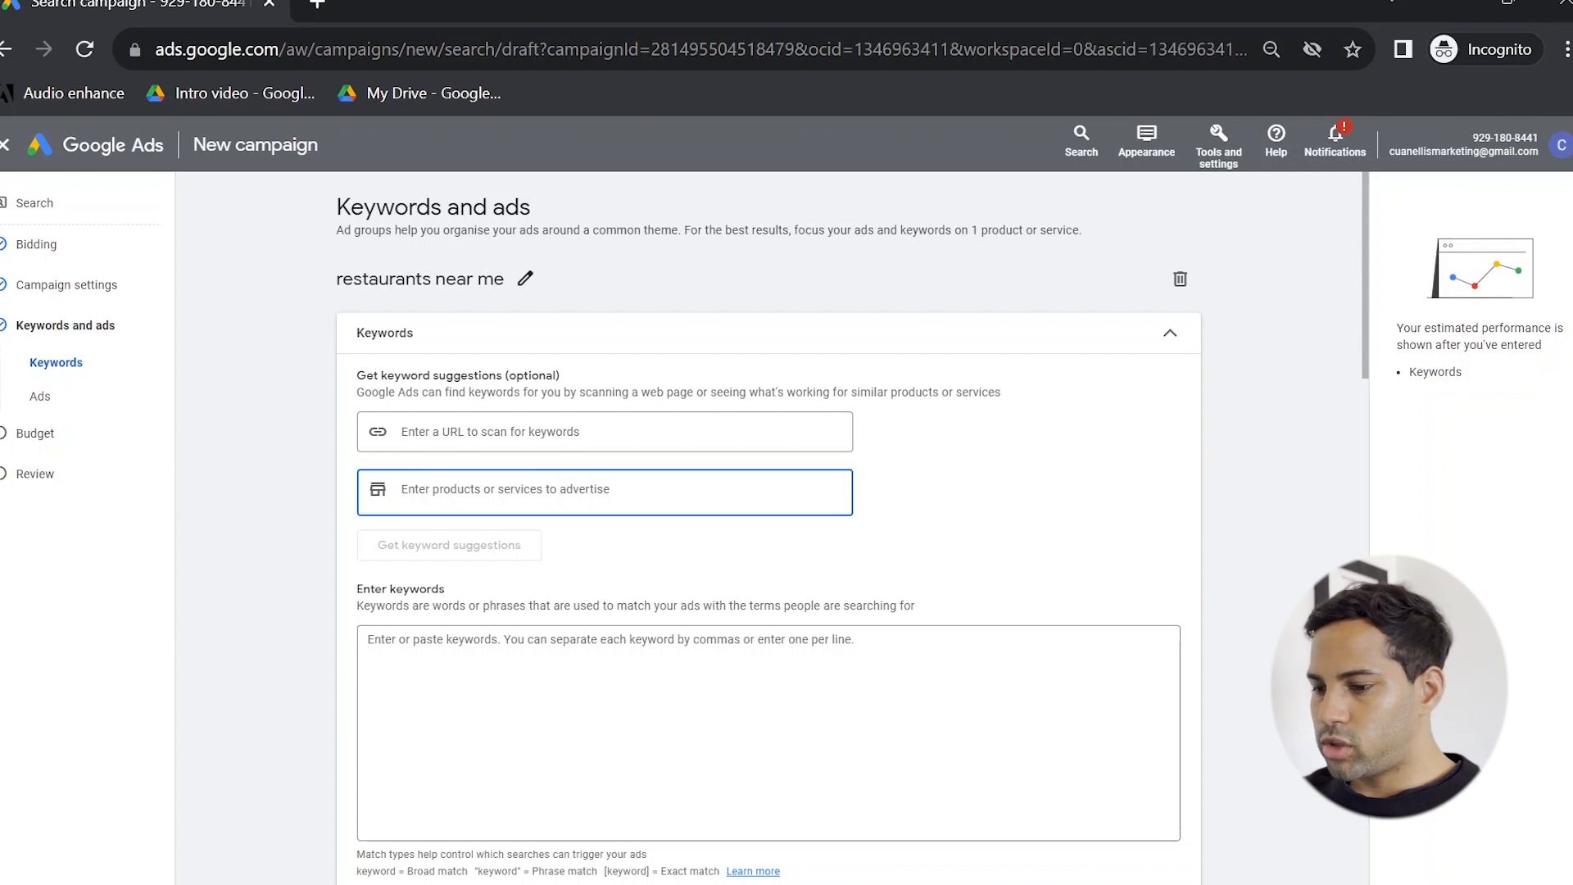
type("restaurants near me")
left_click(491, 548)
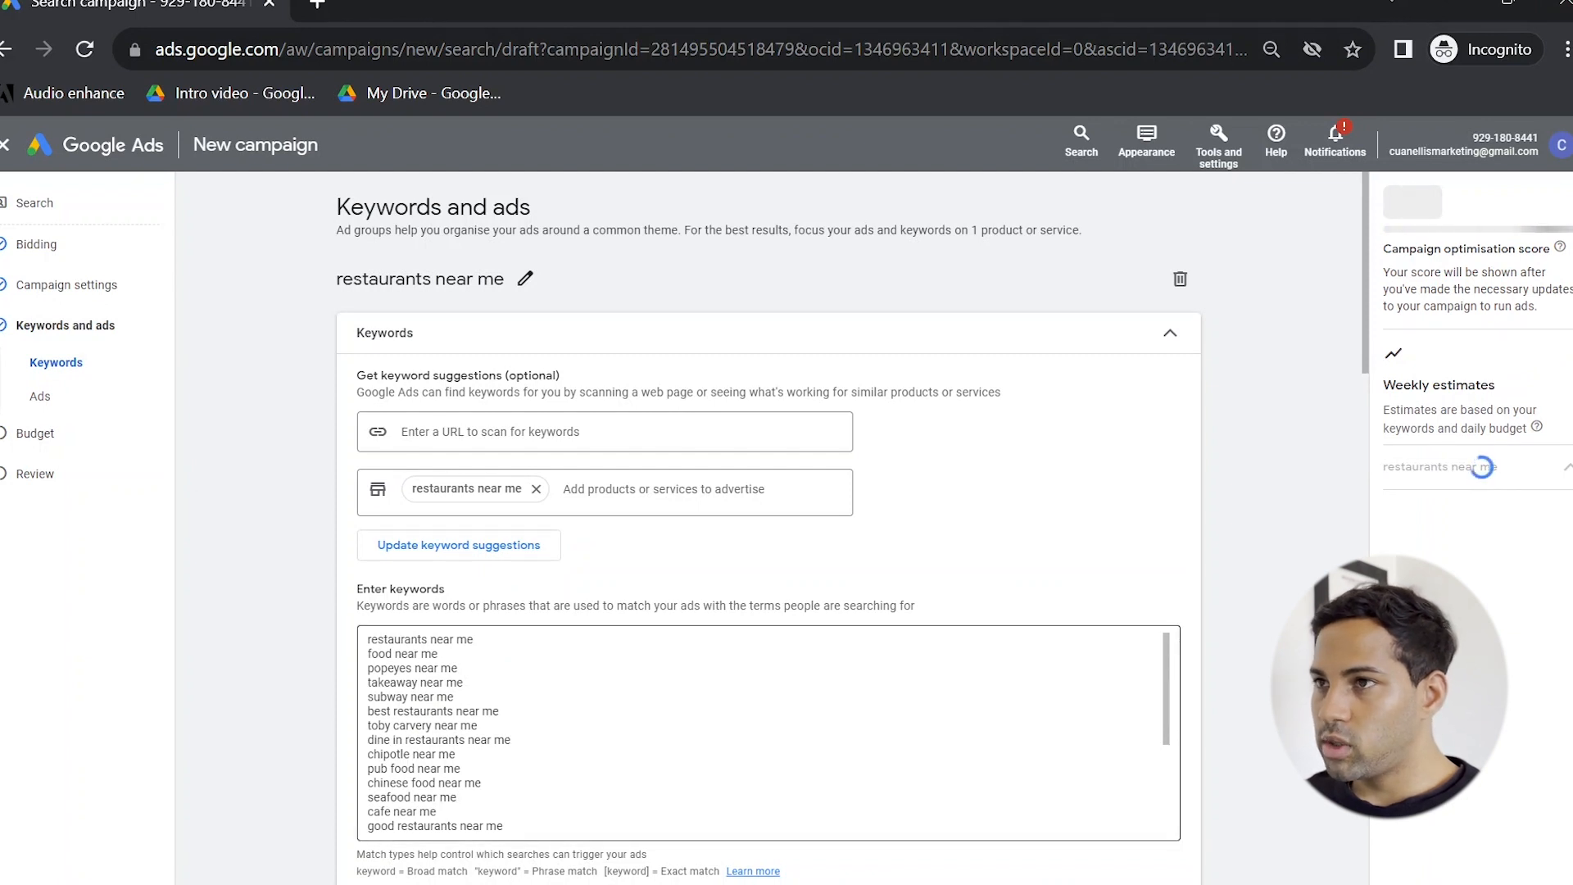
scroll(767, 732, "down", 5)
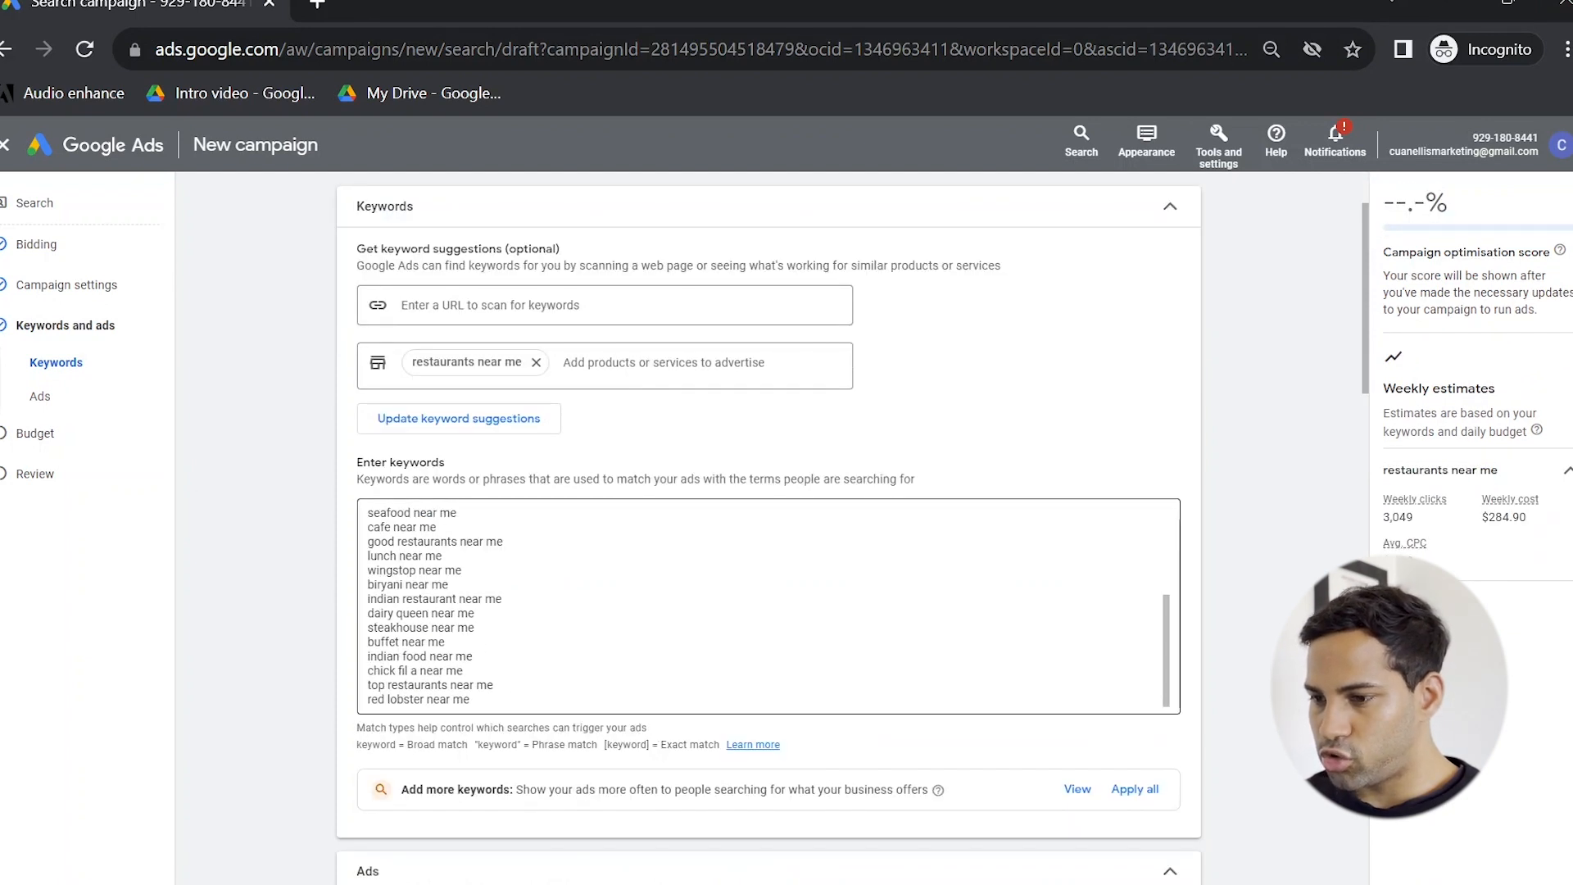
scroll(768, 606, "up", 5)
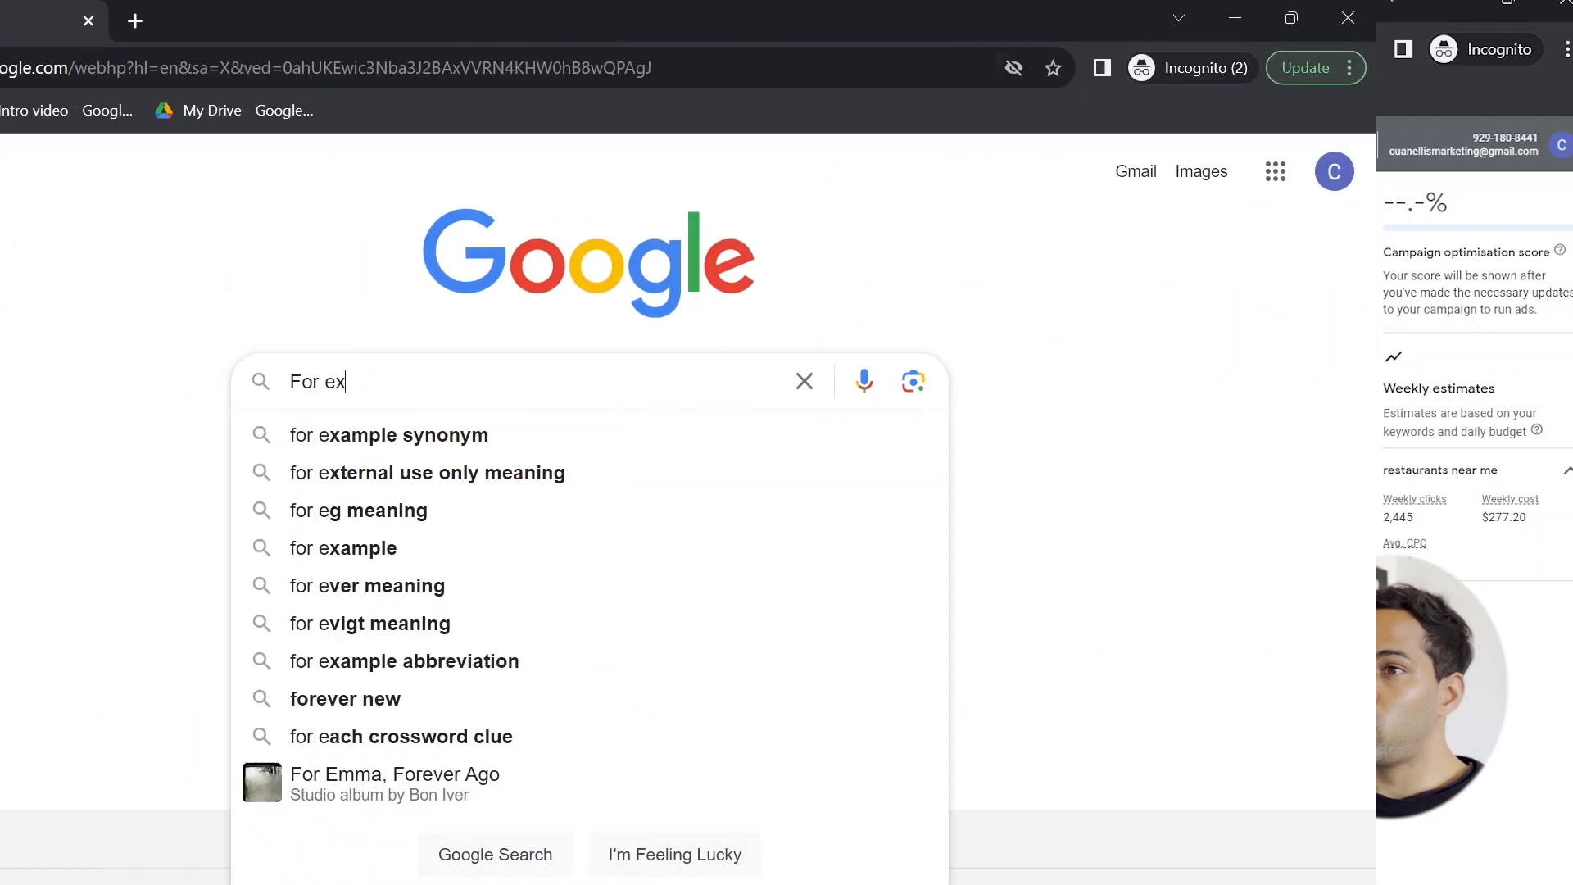
Switch to Google Search and search for "If i typed in what is the meaning of christmas"
type("ample")
key("ctrl+a")
key("BackSpace")
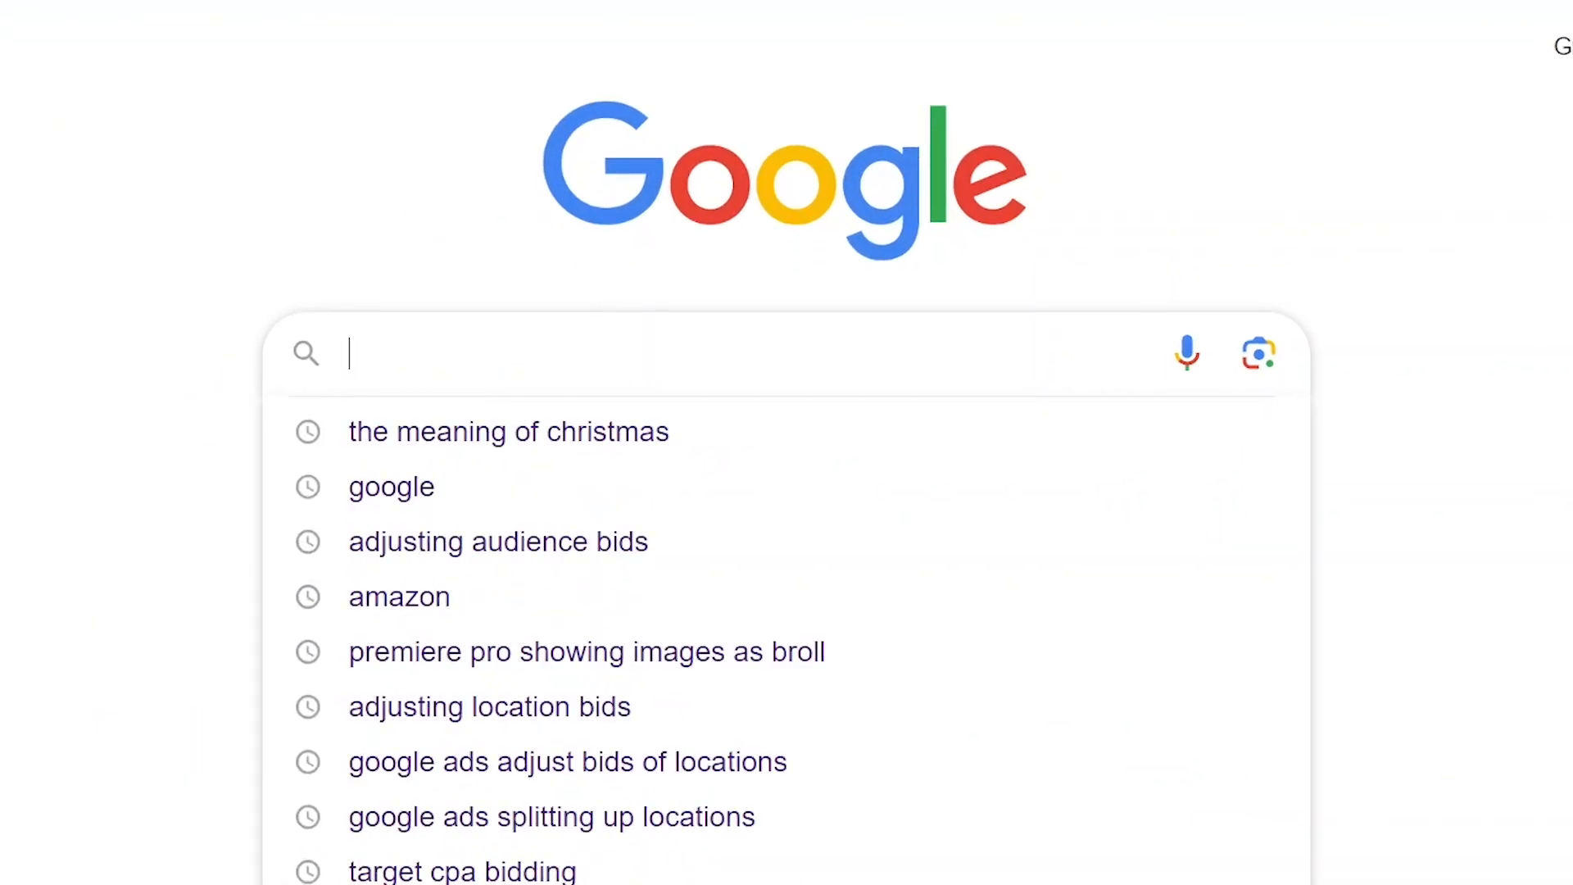
type("If i typed in ")
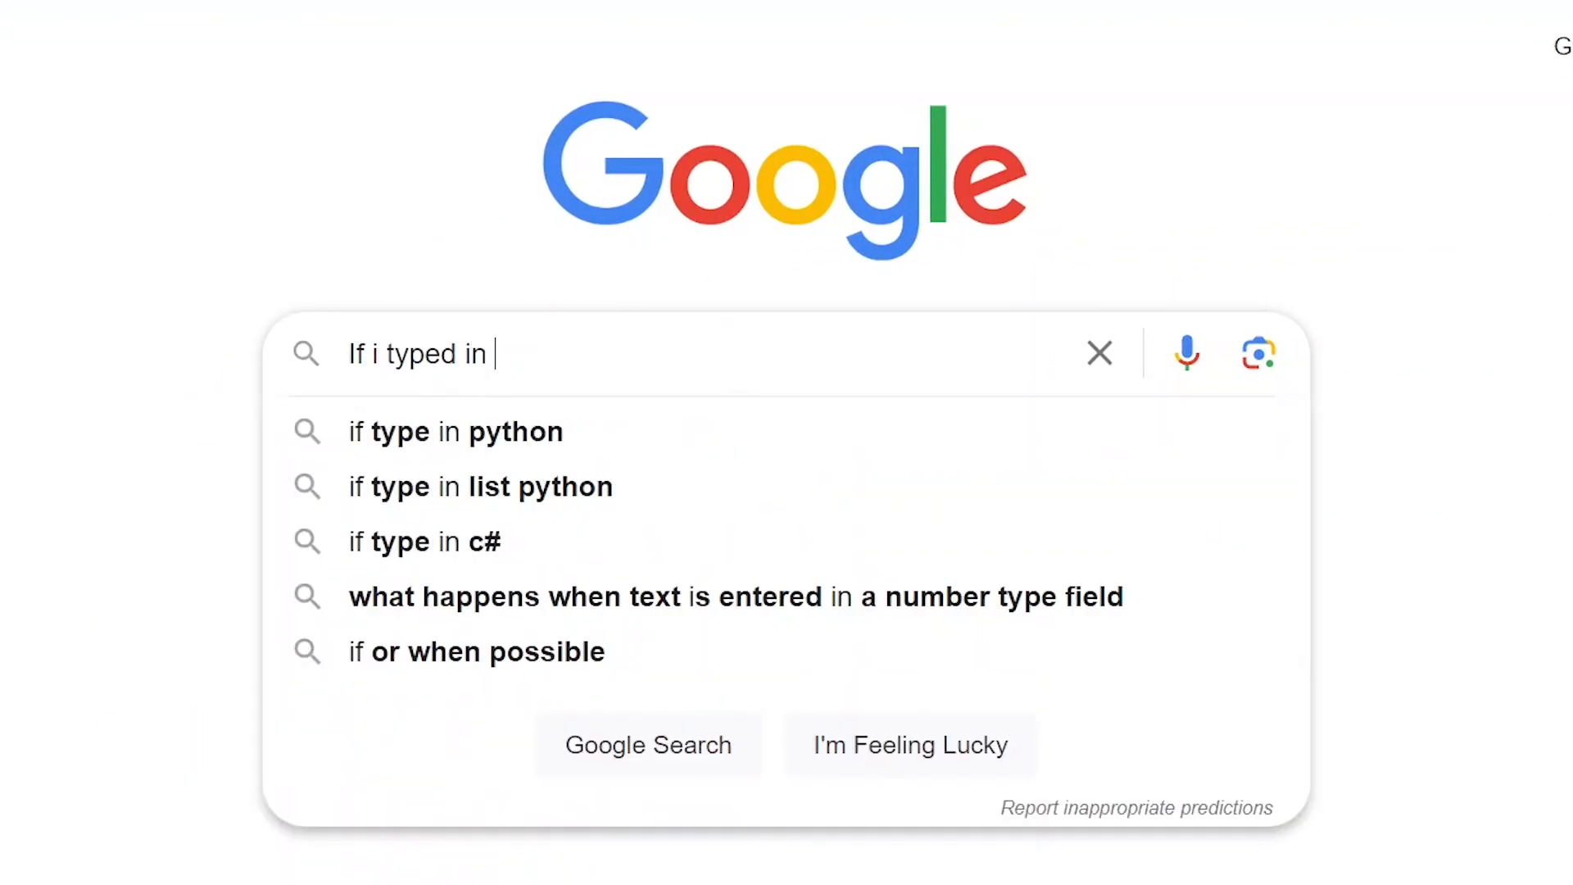
type("what is the meaning of christmas")
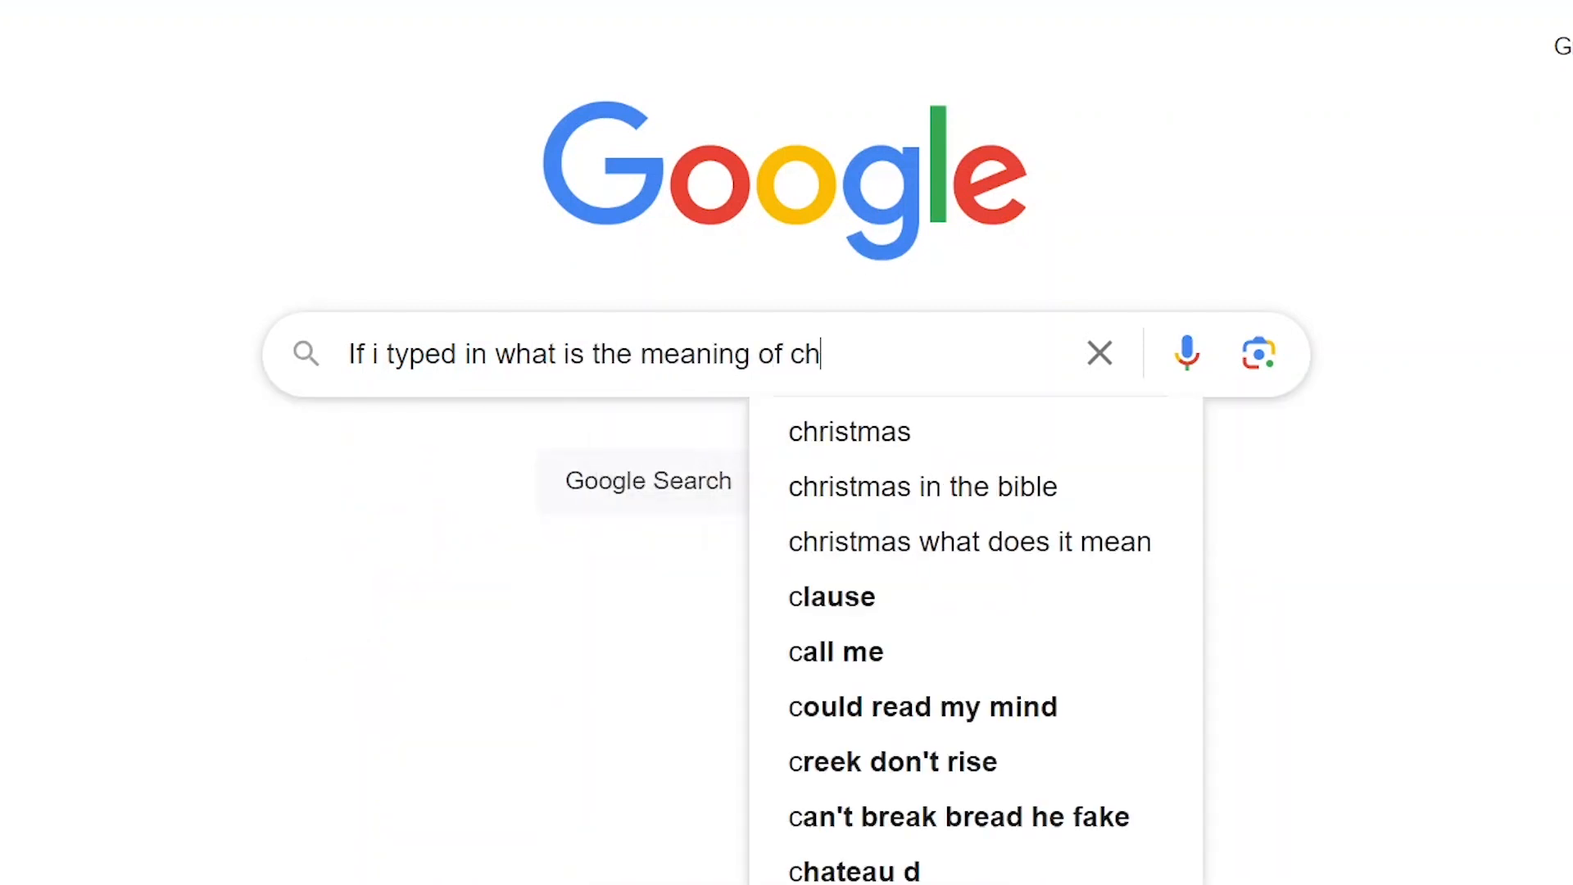
key("Return")
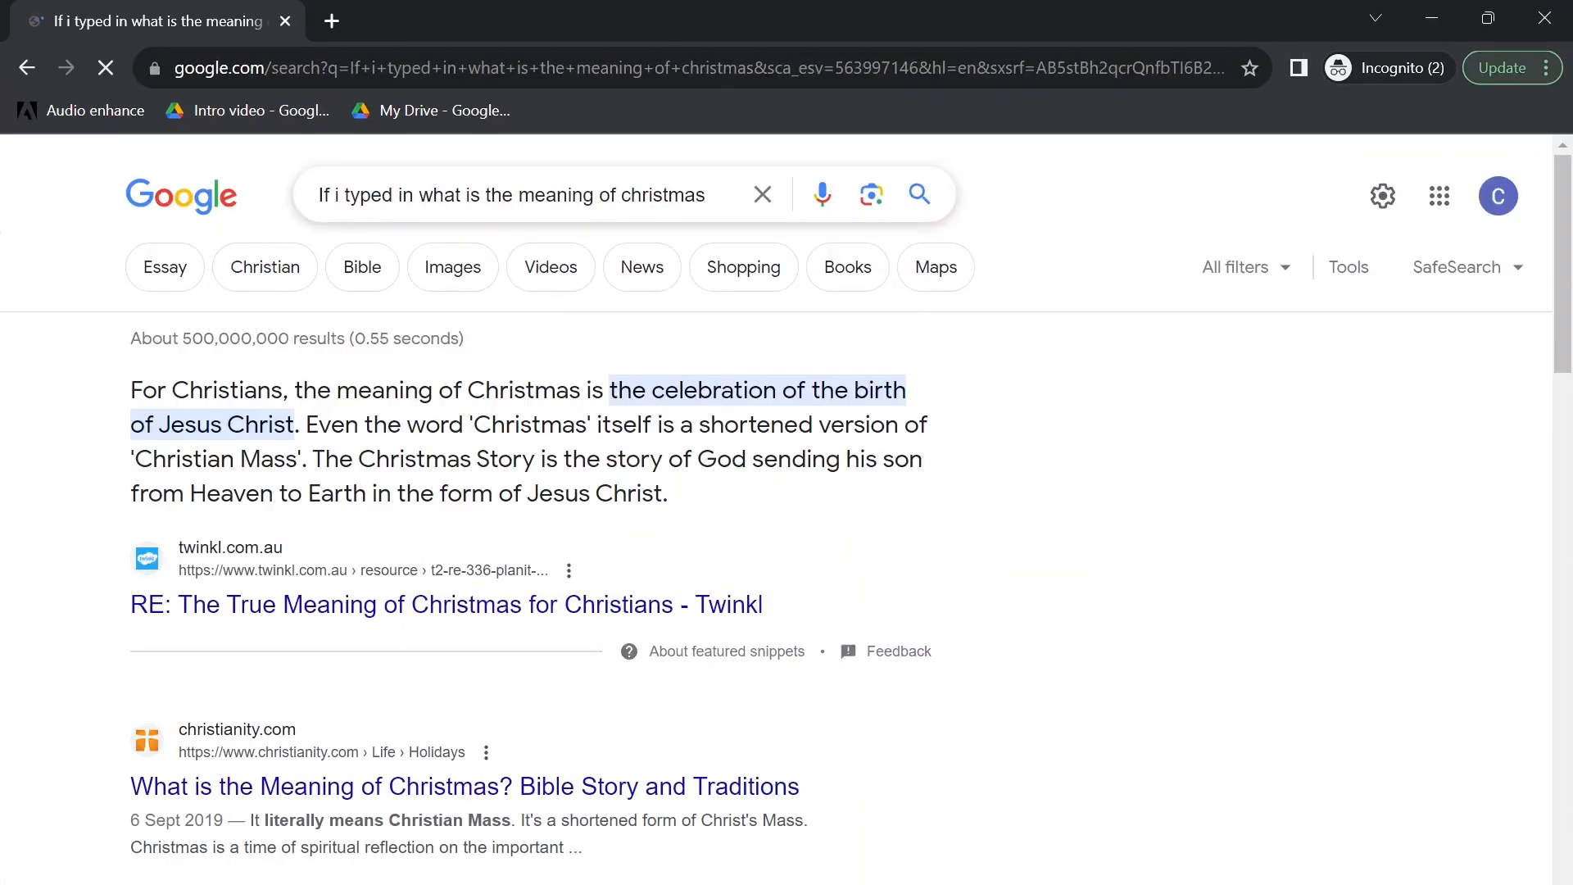
Search Google for "how long until christmas"
triple_click(610, 195)
type("o")
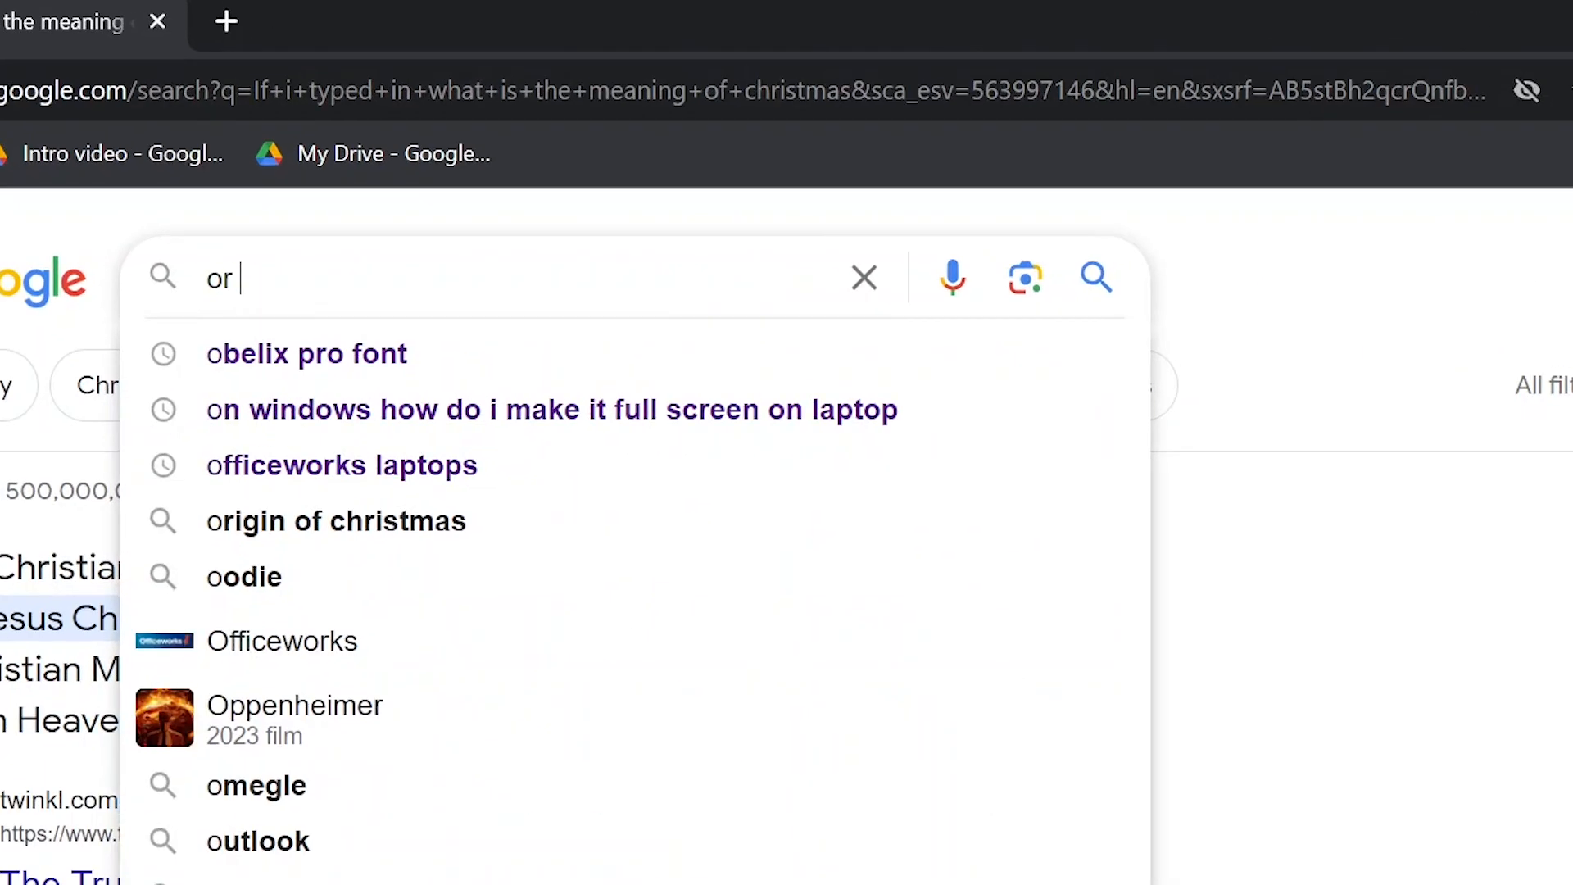
key("BackSpace")
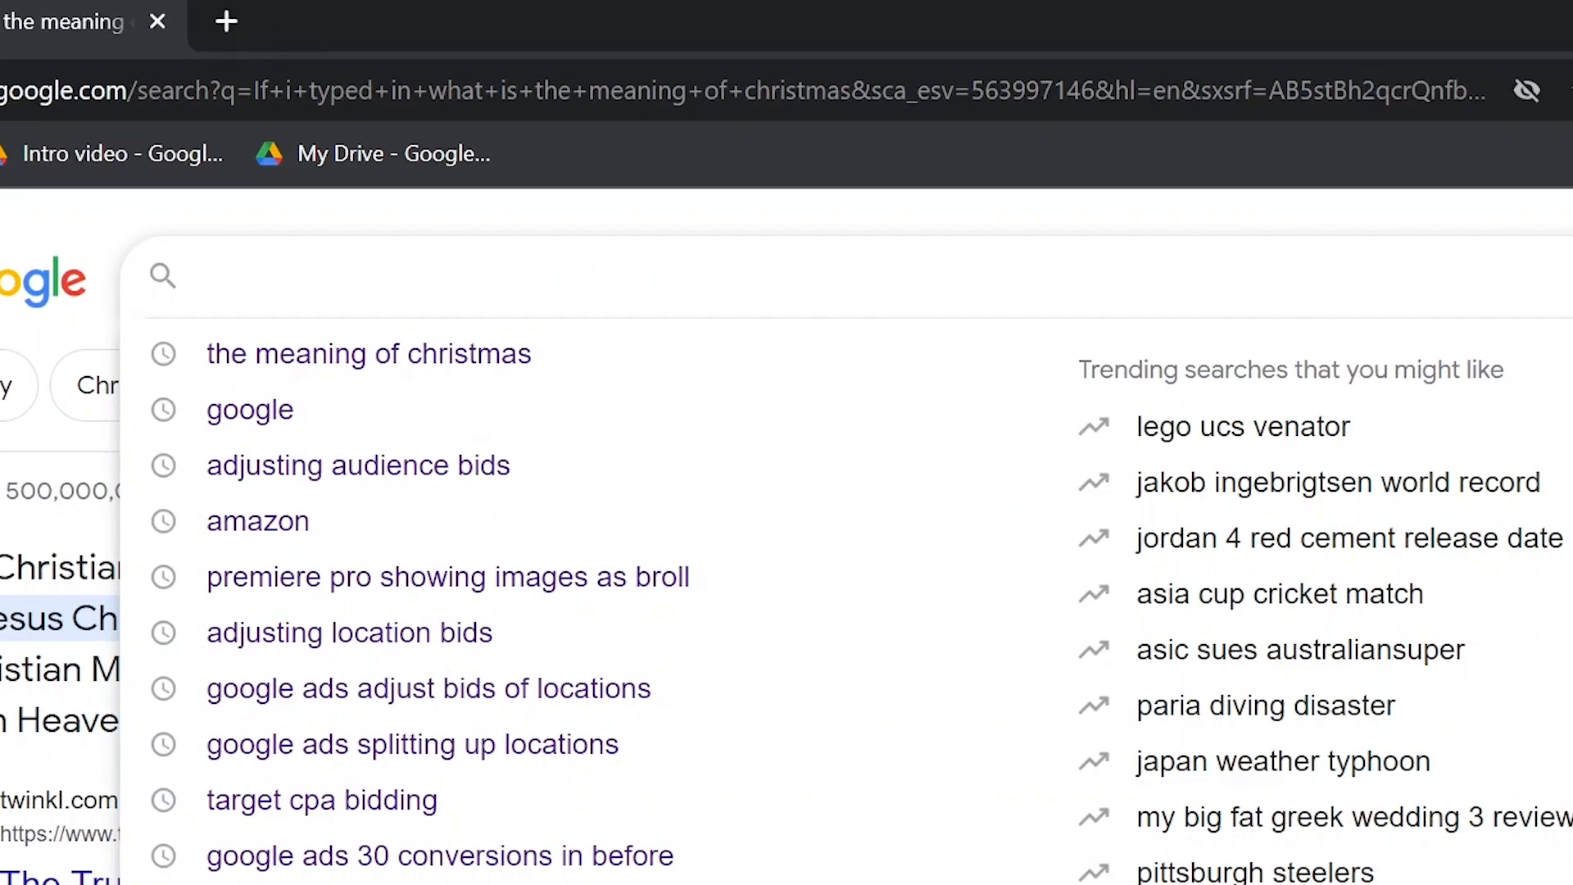
type("how long until chrsit")
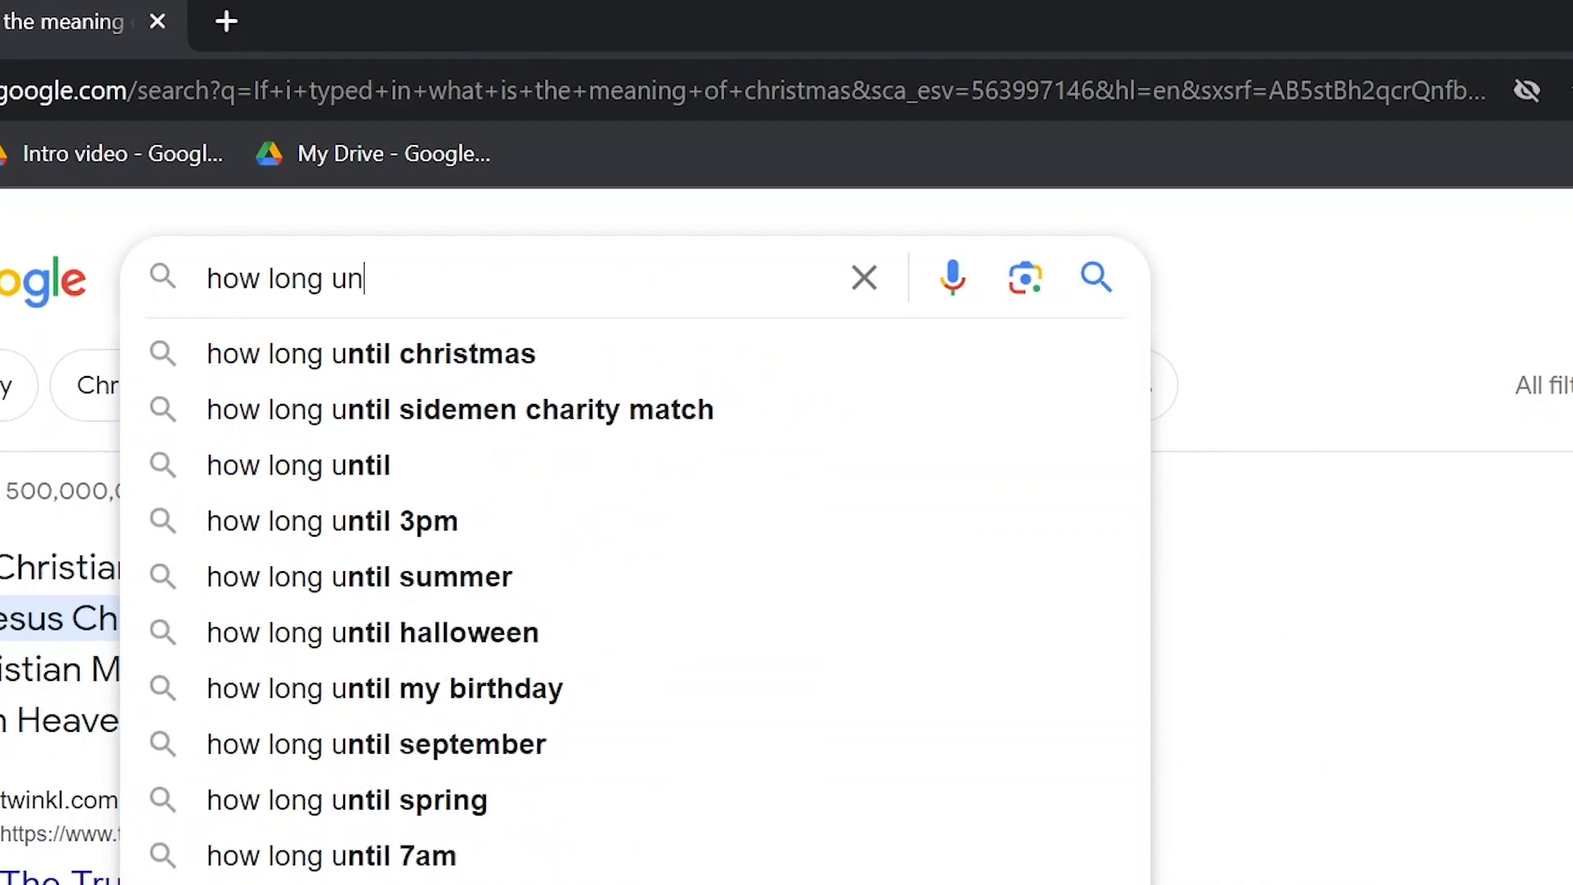
key("BackSpace")
key("BackSpace")
key("BackSpace")
key("BackSpace")
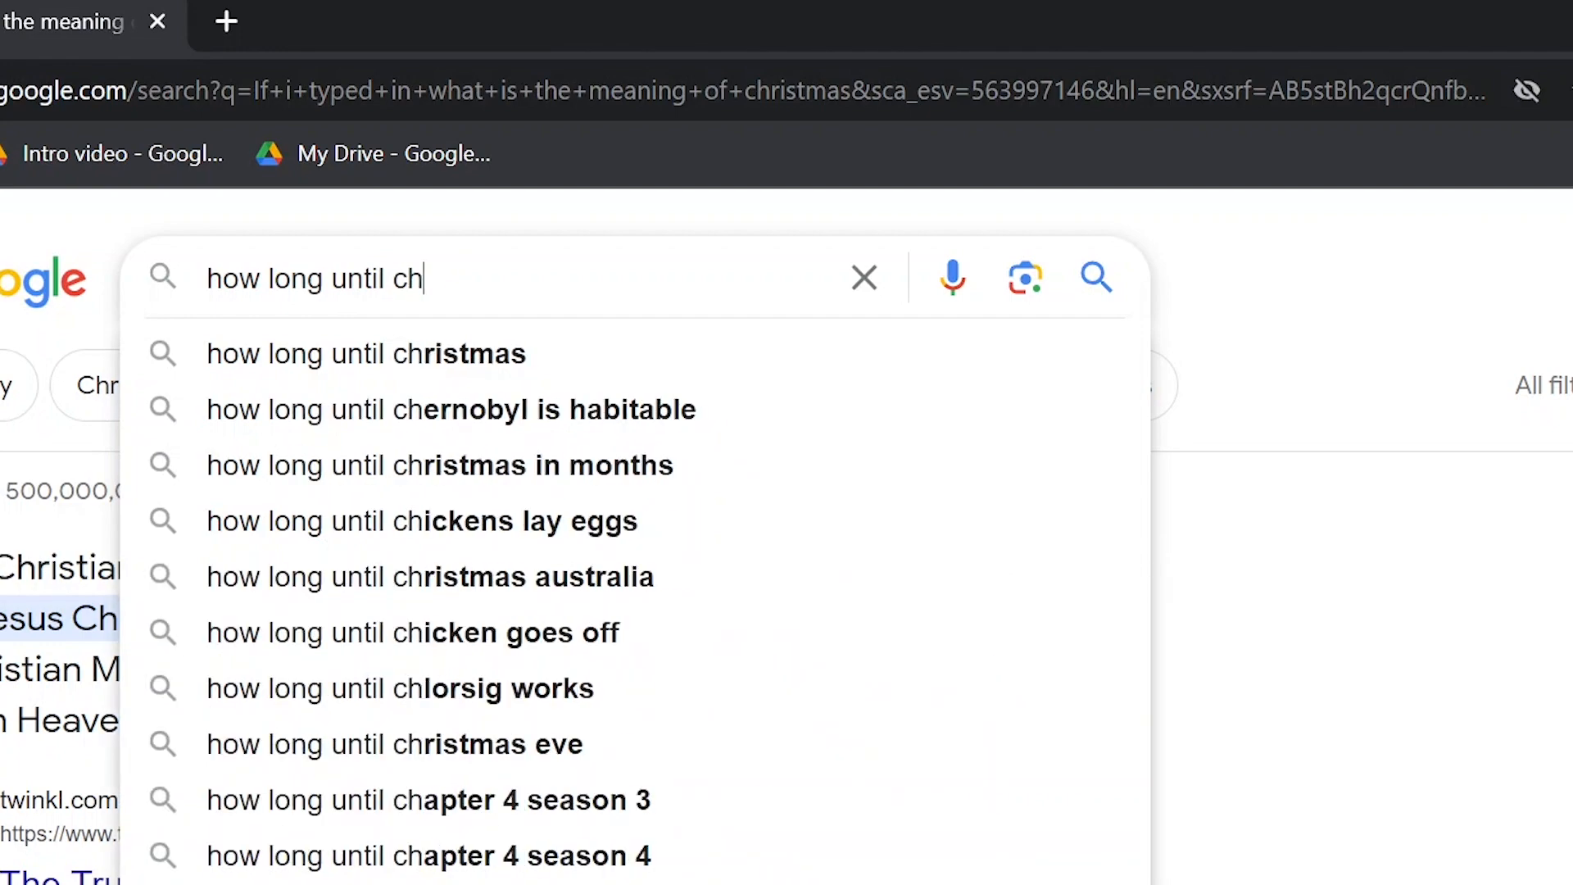
type("ristmas")
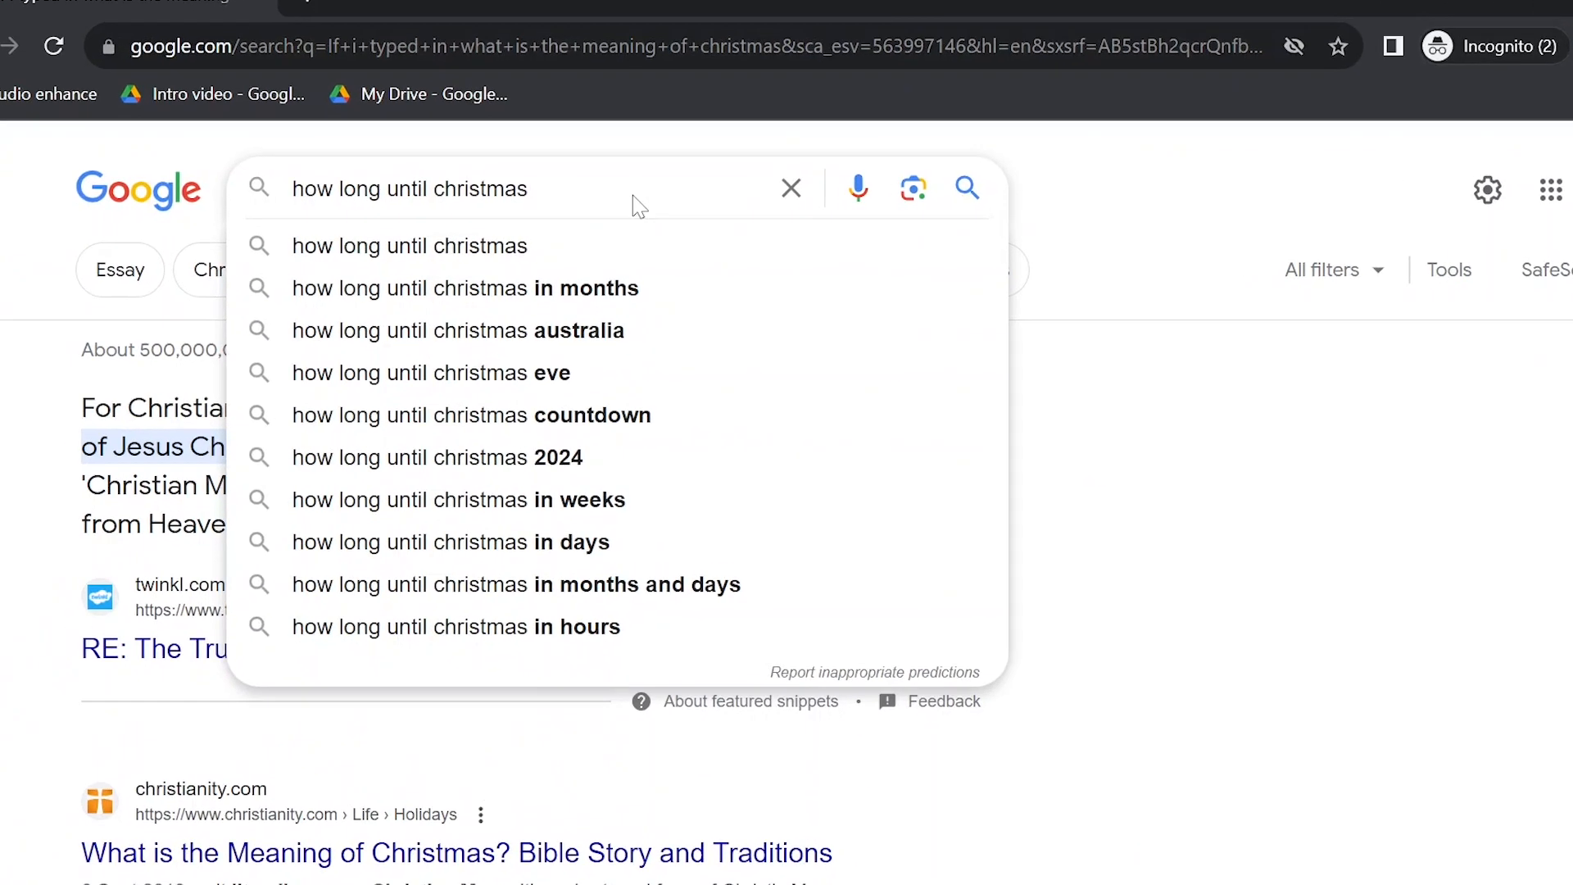
key("Return")
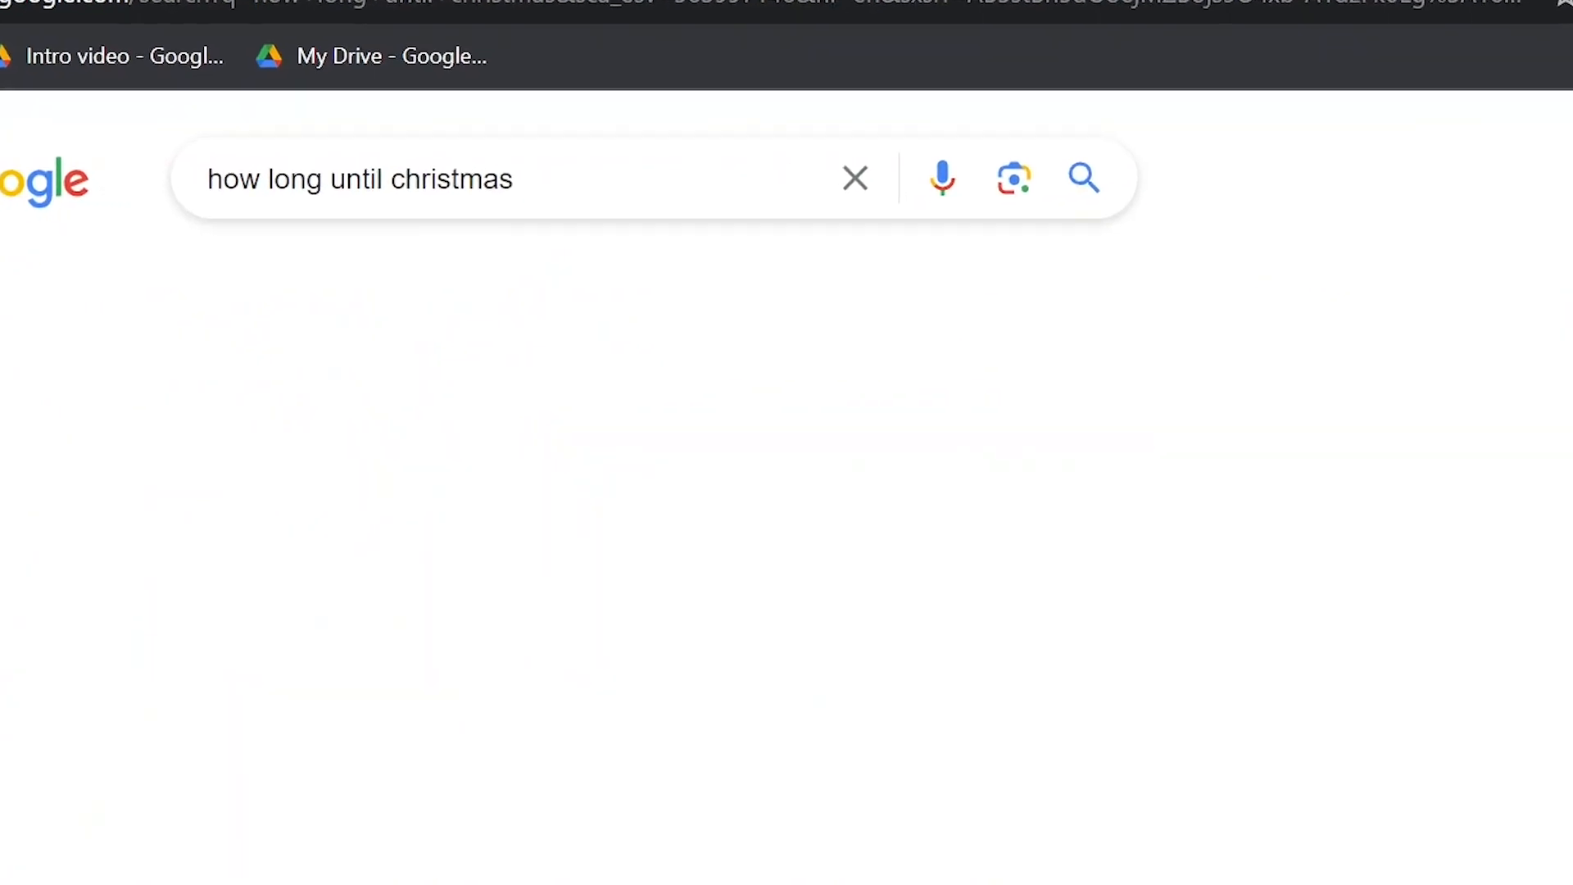
Replace the search query with the text "our add would still get triggered"
left_click_drag(635, 198, 197, 194)
type("our add would still ge")
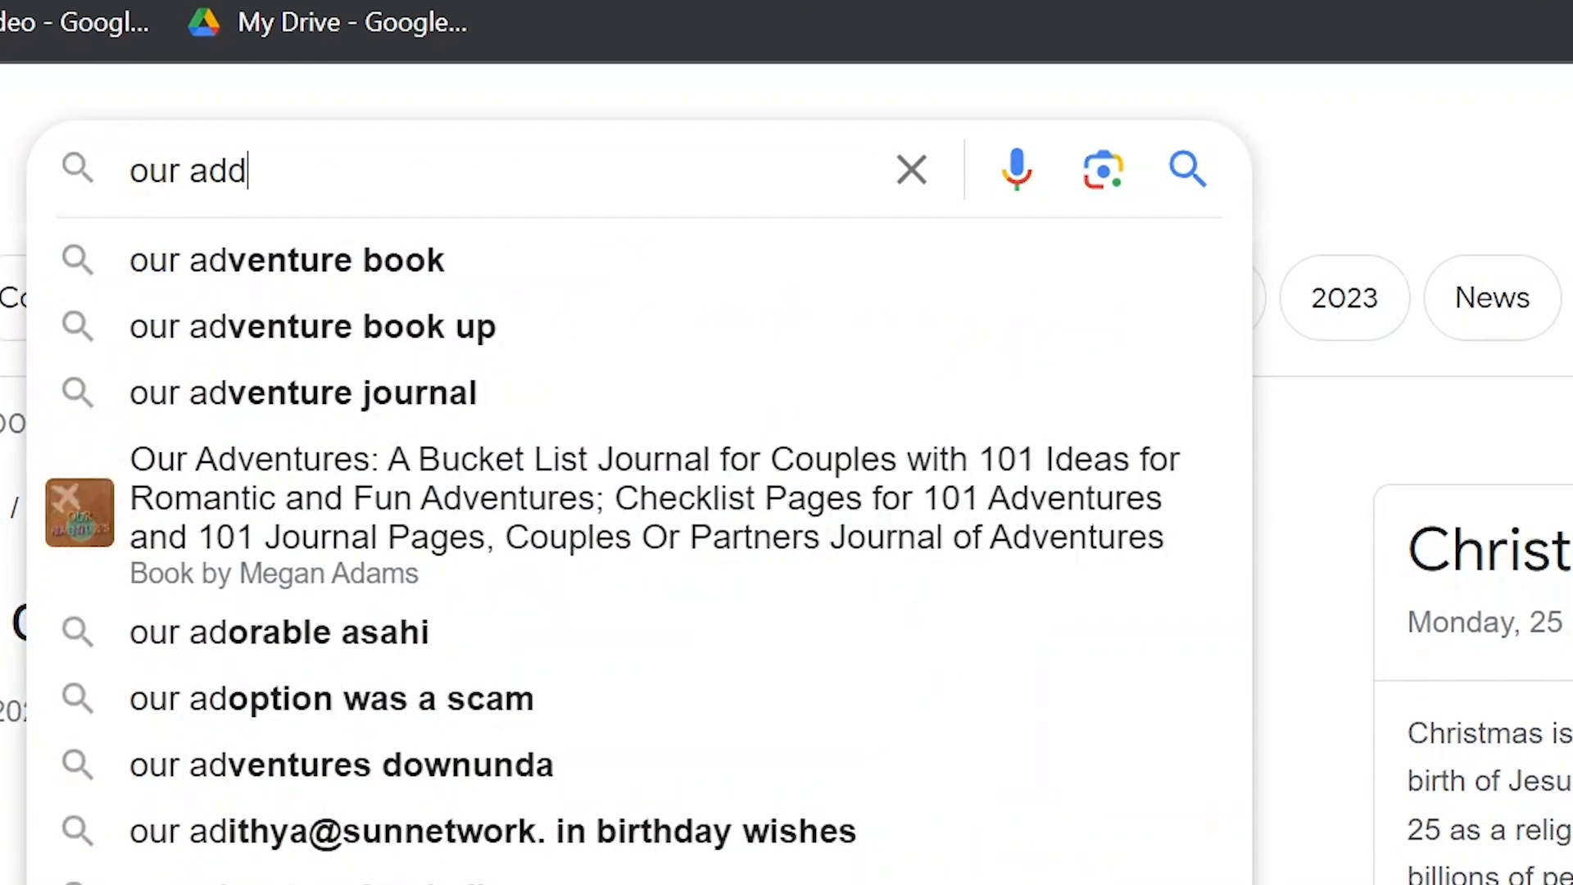
type("t triggered")
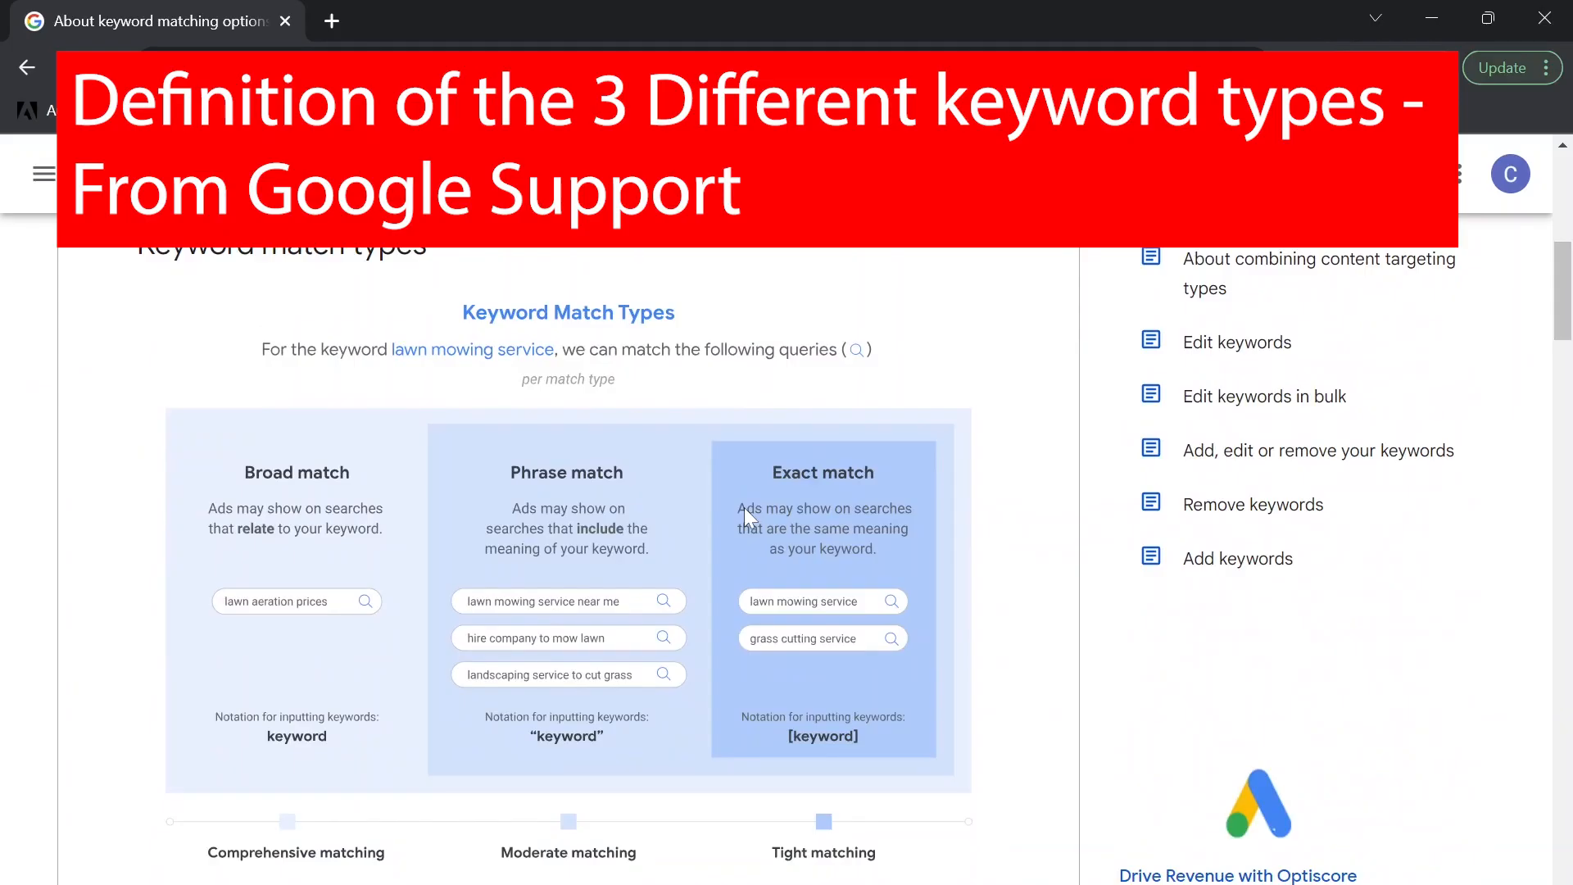
Read the Google Ads Help article on keyword matching options, covering the broad match, phrase match and exact match sections with their examples
scroll(744, 508, "down", 10)
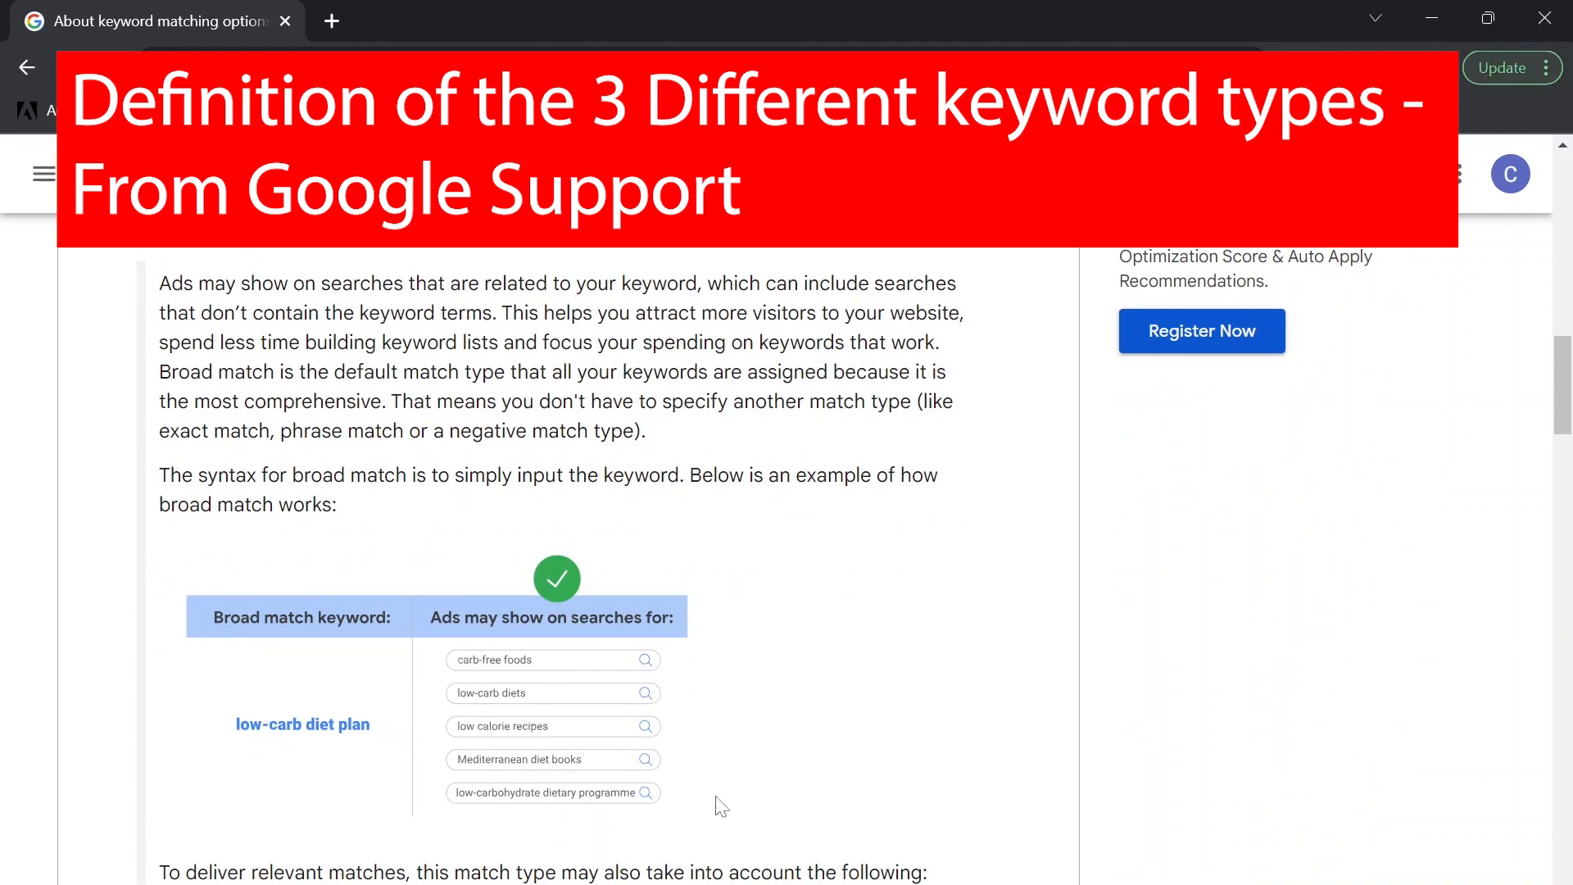
scroll(817, 790, "down", 1)
scroll(817, 791, "down", 15)
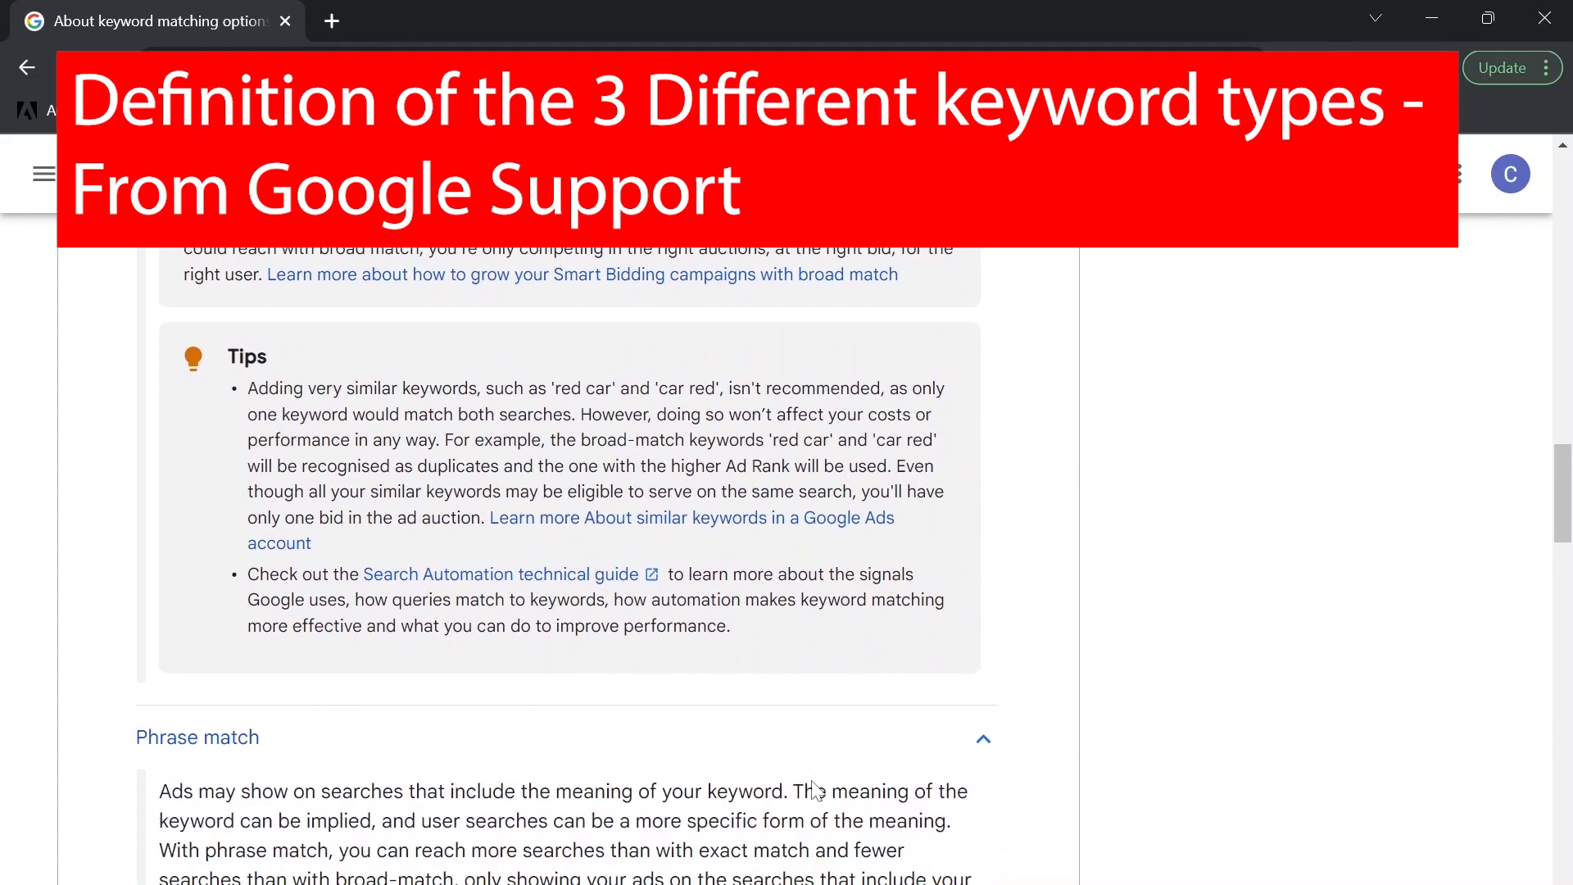
scroll(817, 791, "down", 2)
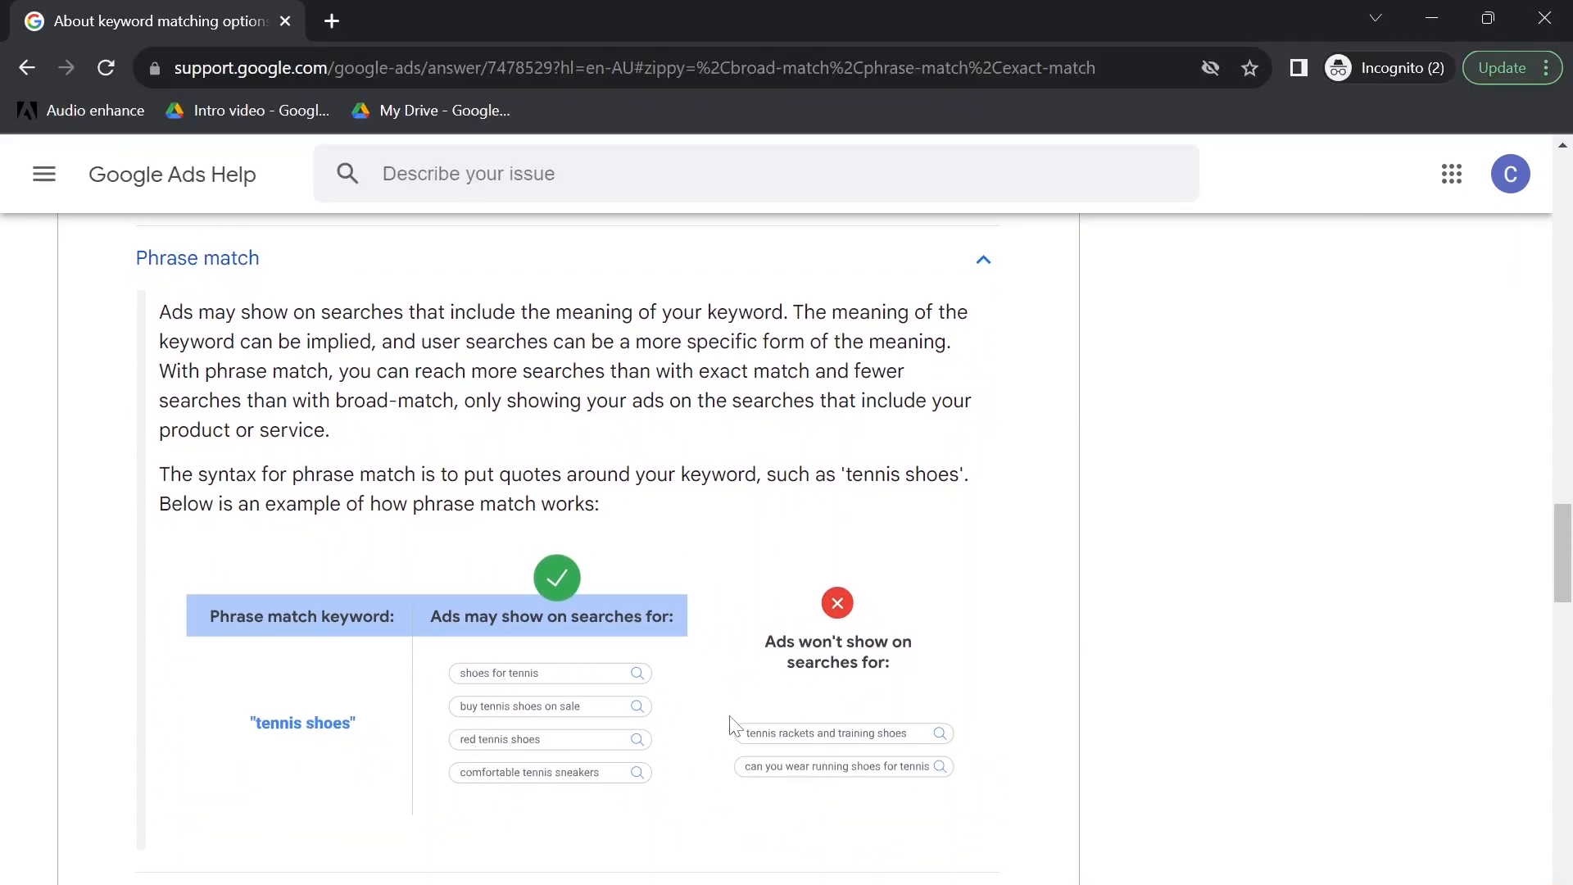
scroll(858, 775, "down", 9)
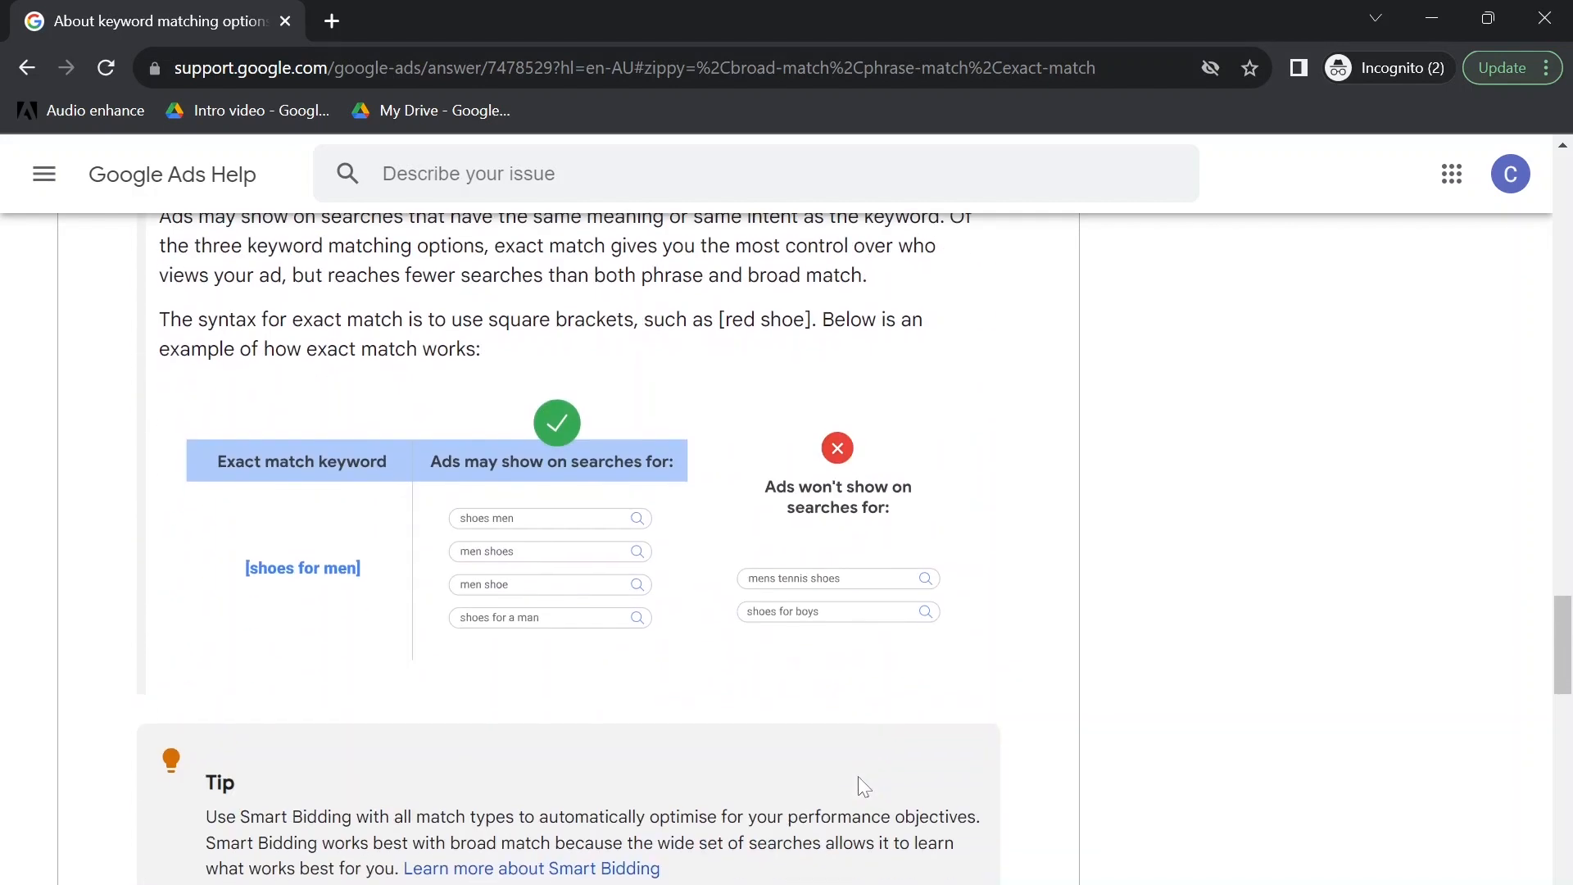
scroll(858, 775, "up", 1)
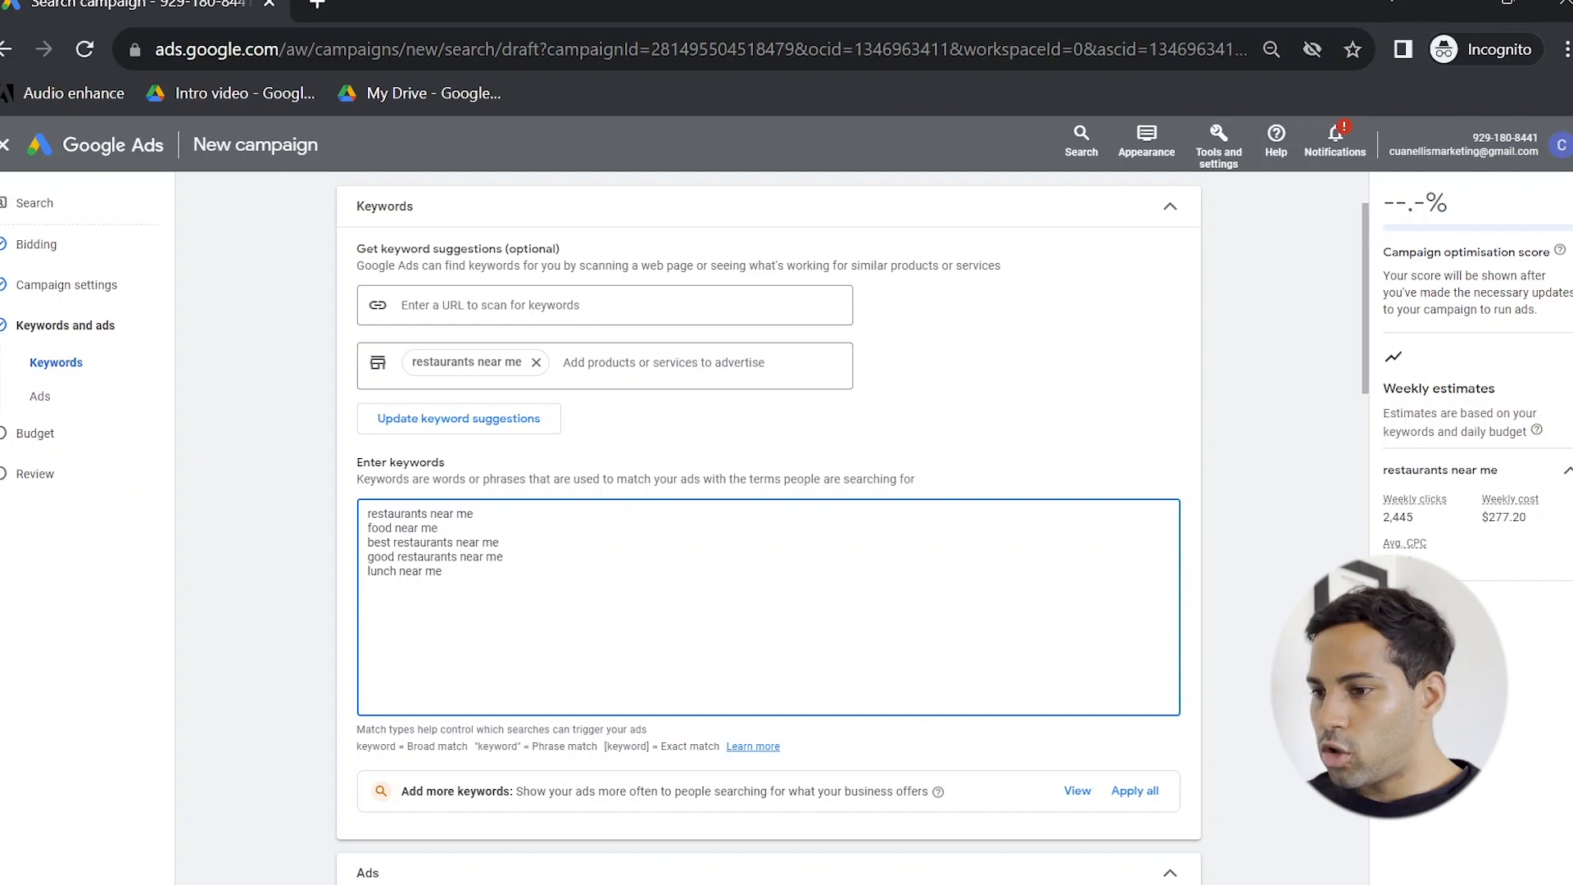
Replace the ad group's keyword list with a pasted list giving each keyword in exact match brackets and phrase match quotes
key("ctrl+a")
key("ctrl+v")
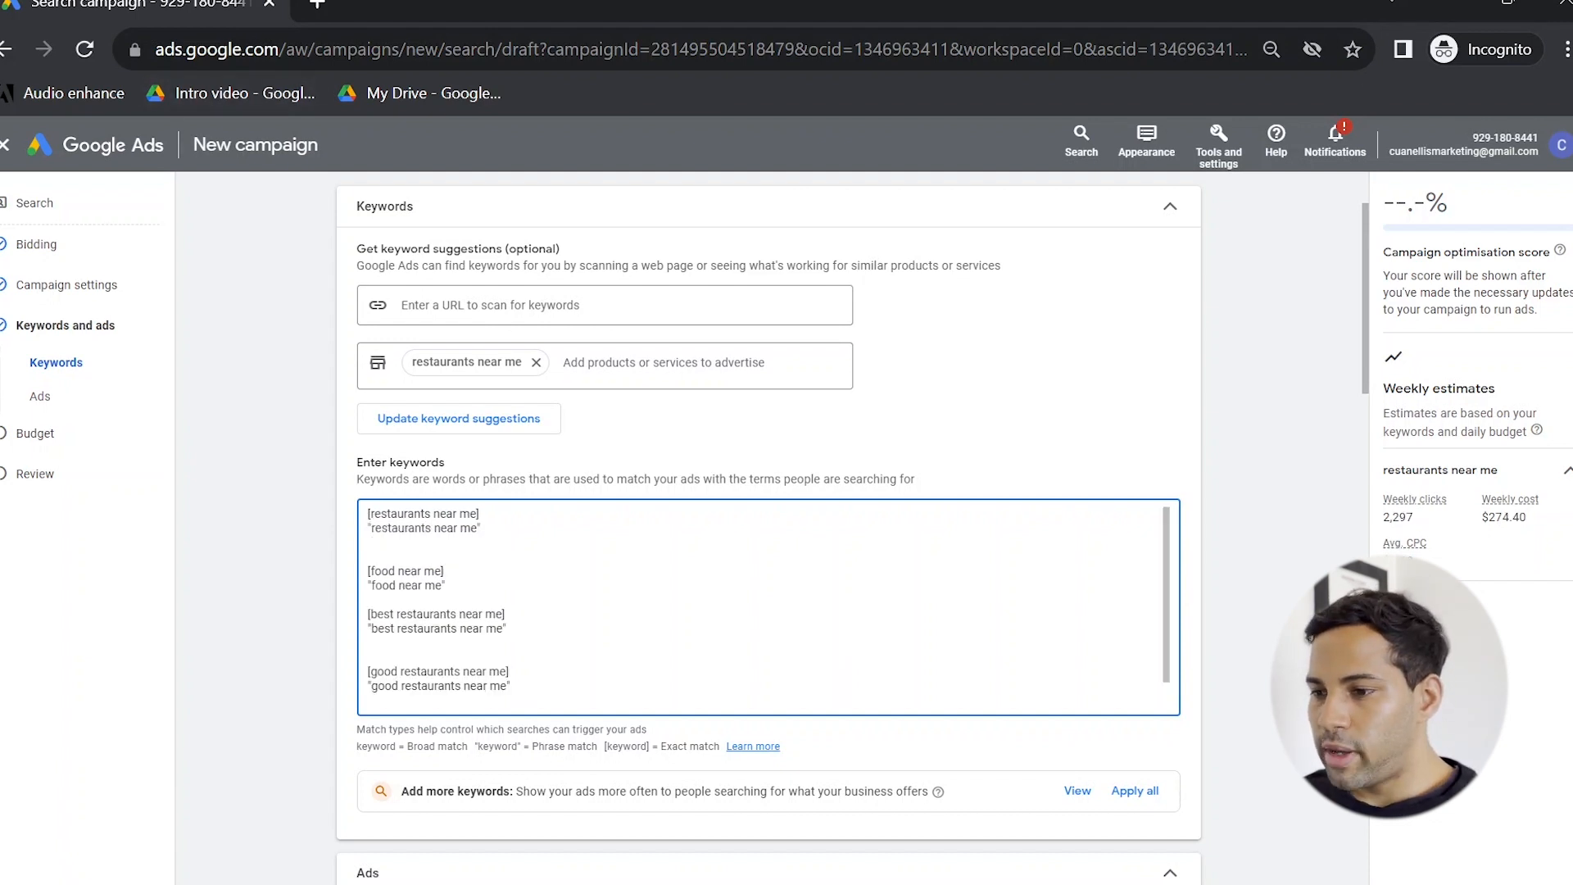
Compare the exact match and phrase match entries of "restaurants near me" in the keyword list
left_click_drag(482, 529, 367, 532)
left_click(368, 542)
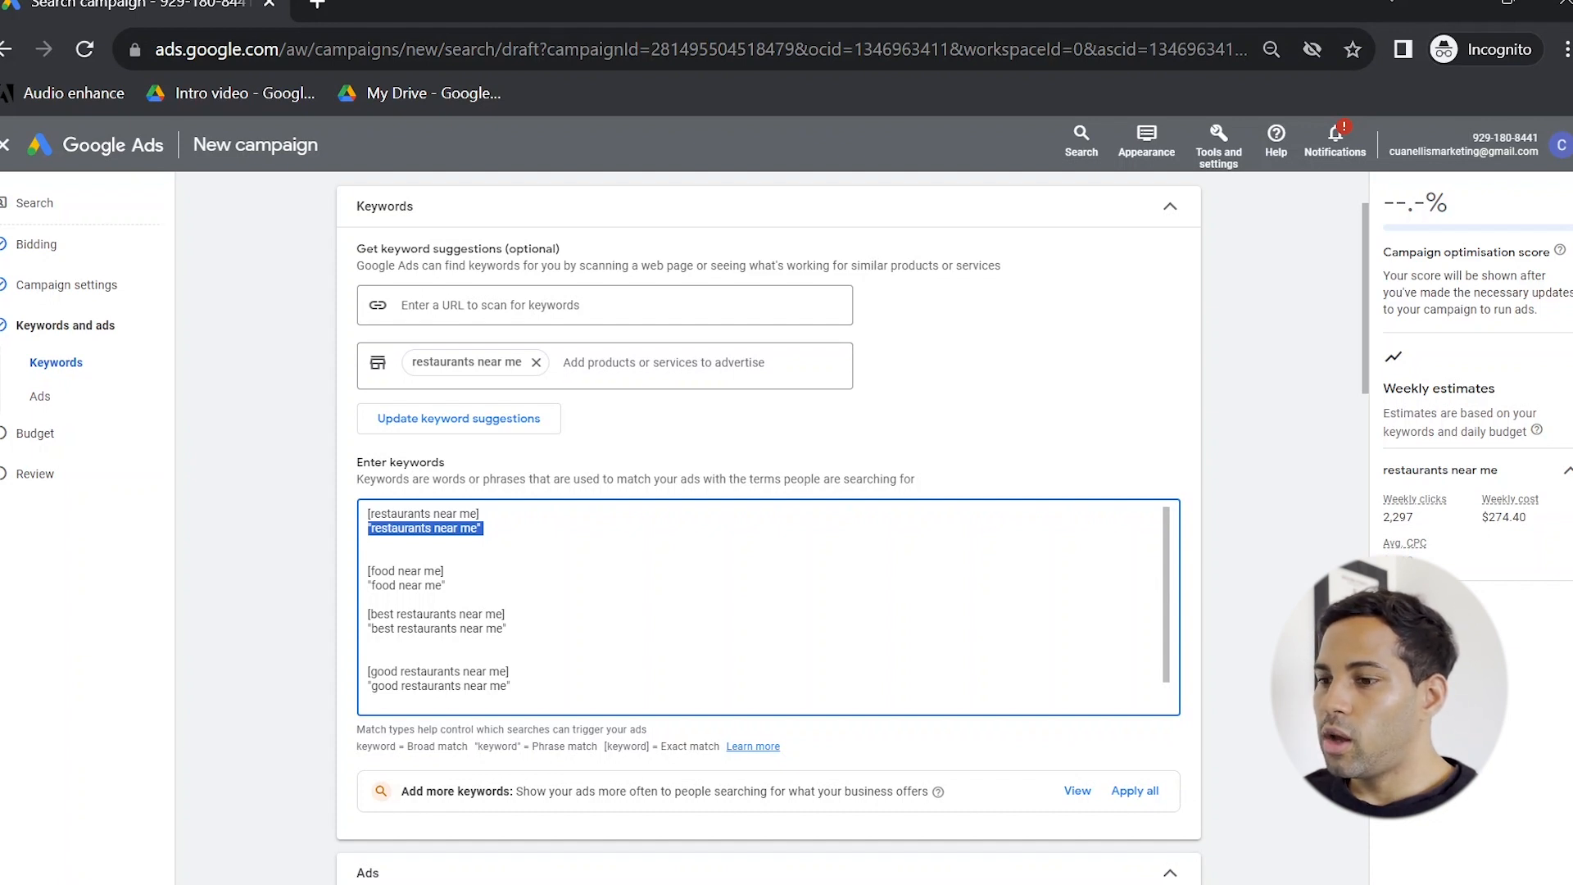
left_click(485, 543)
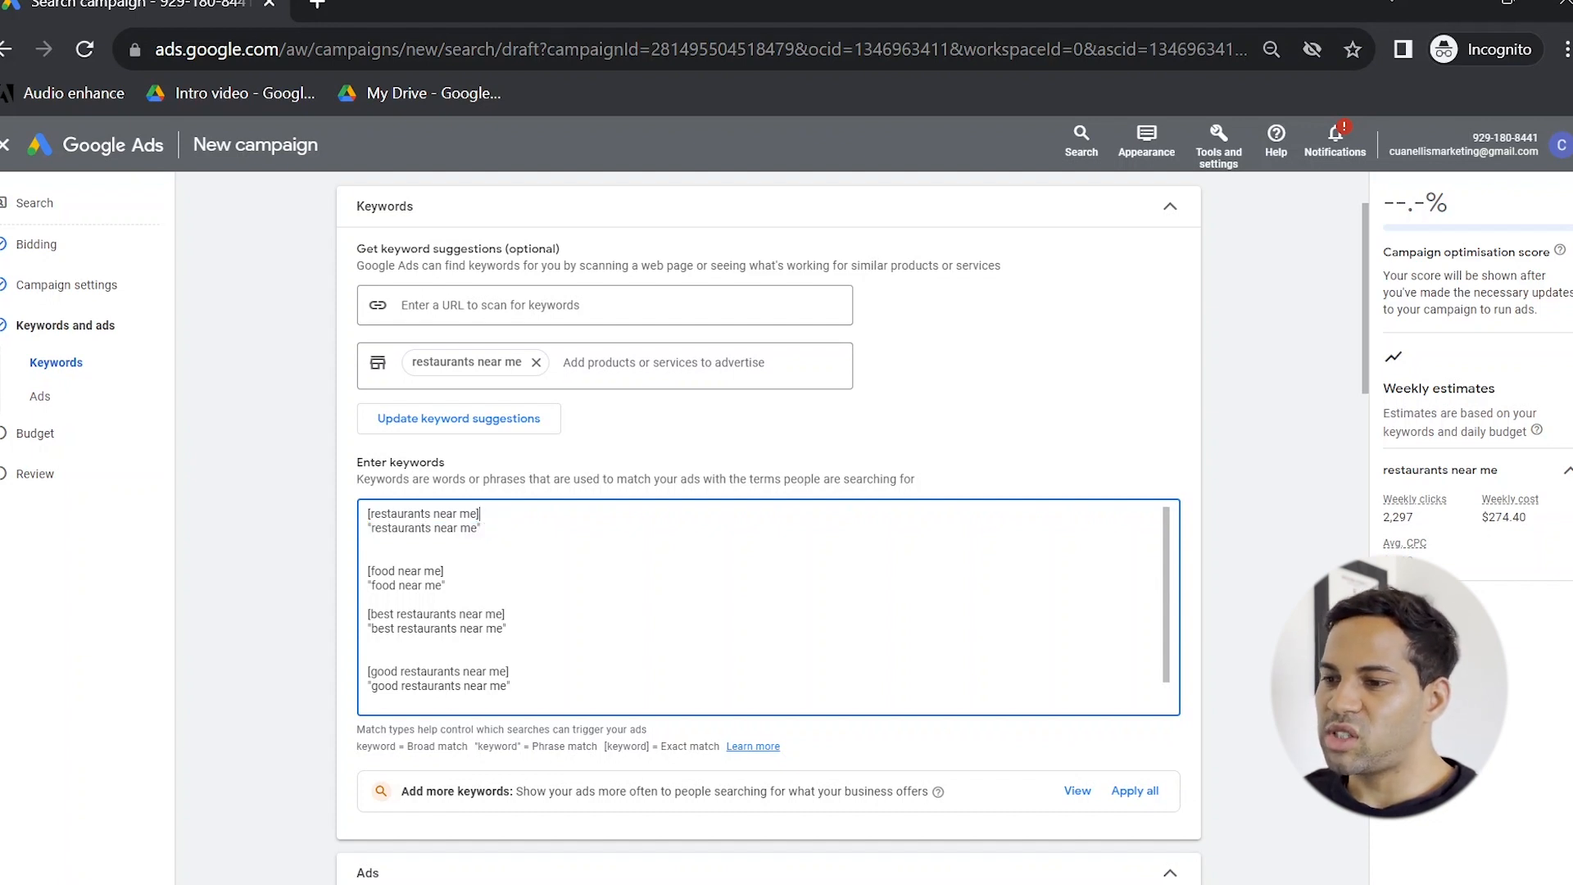
left_click_drag(482, 514, 341, 508)
left_click(484, 529)
left_click_drag(482, 529, 366, 531)
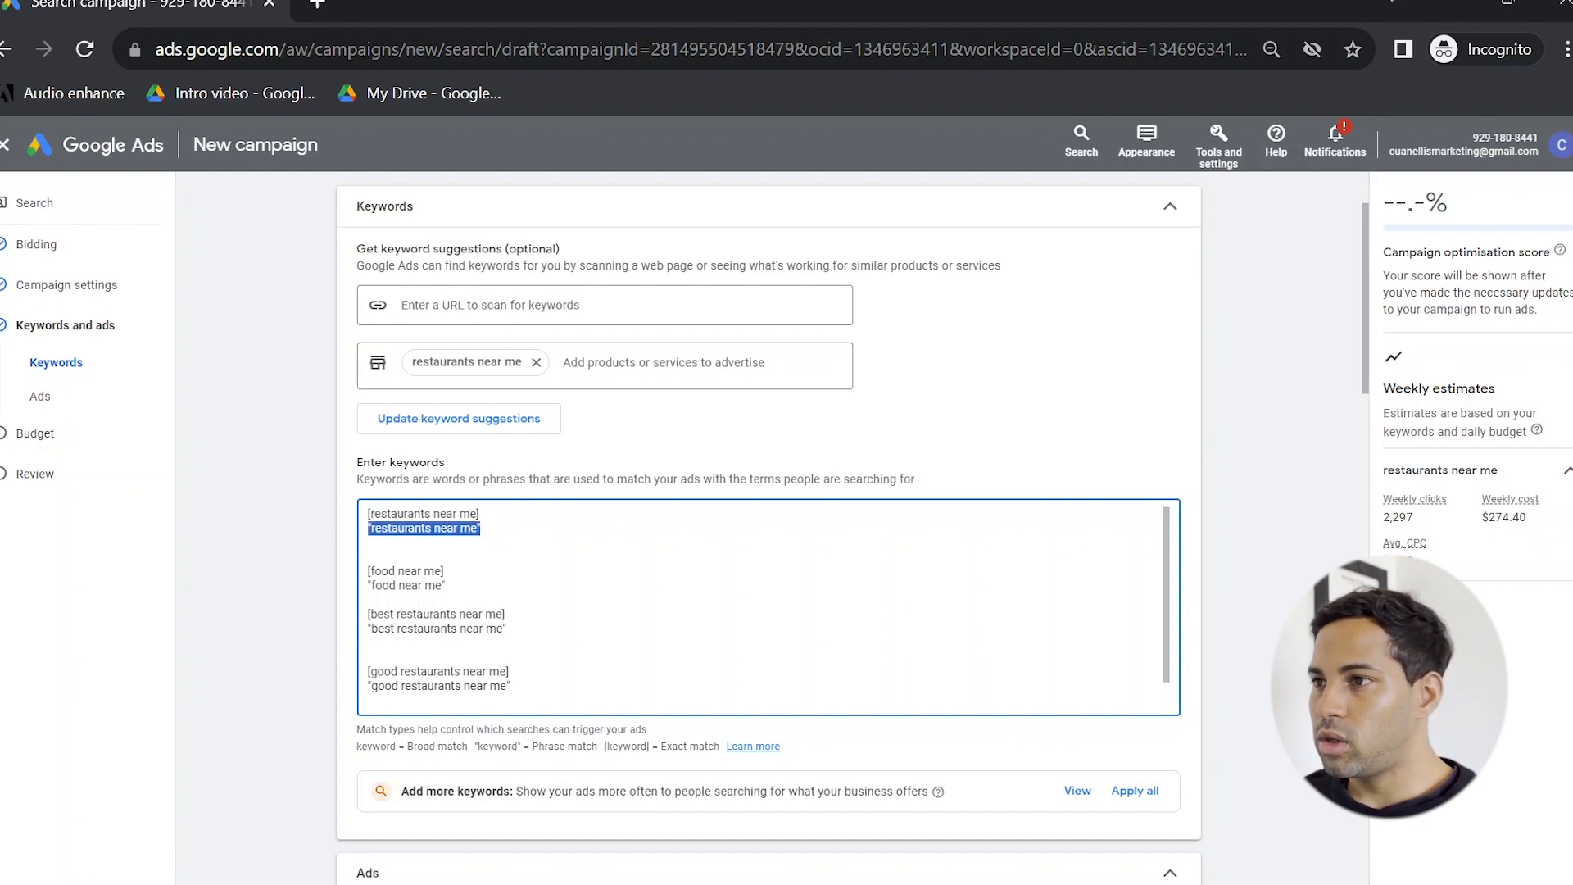
Go to the Ads section below the keywords and show the ad preview in its mobile version
scroll(1227, 483, "down", 5)
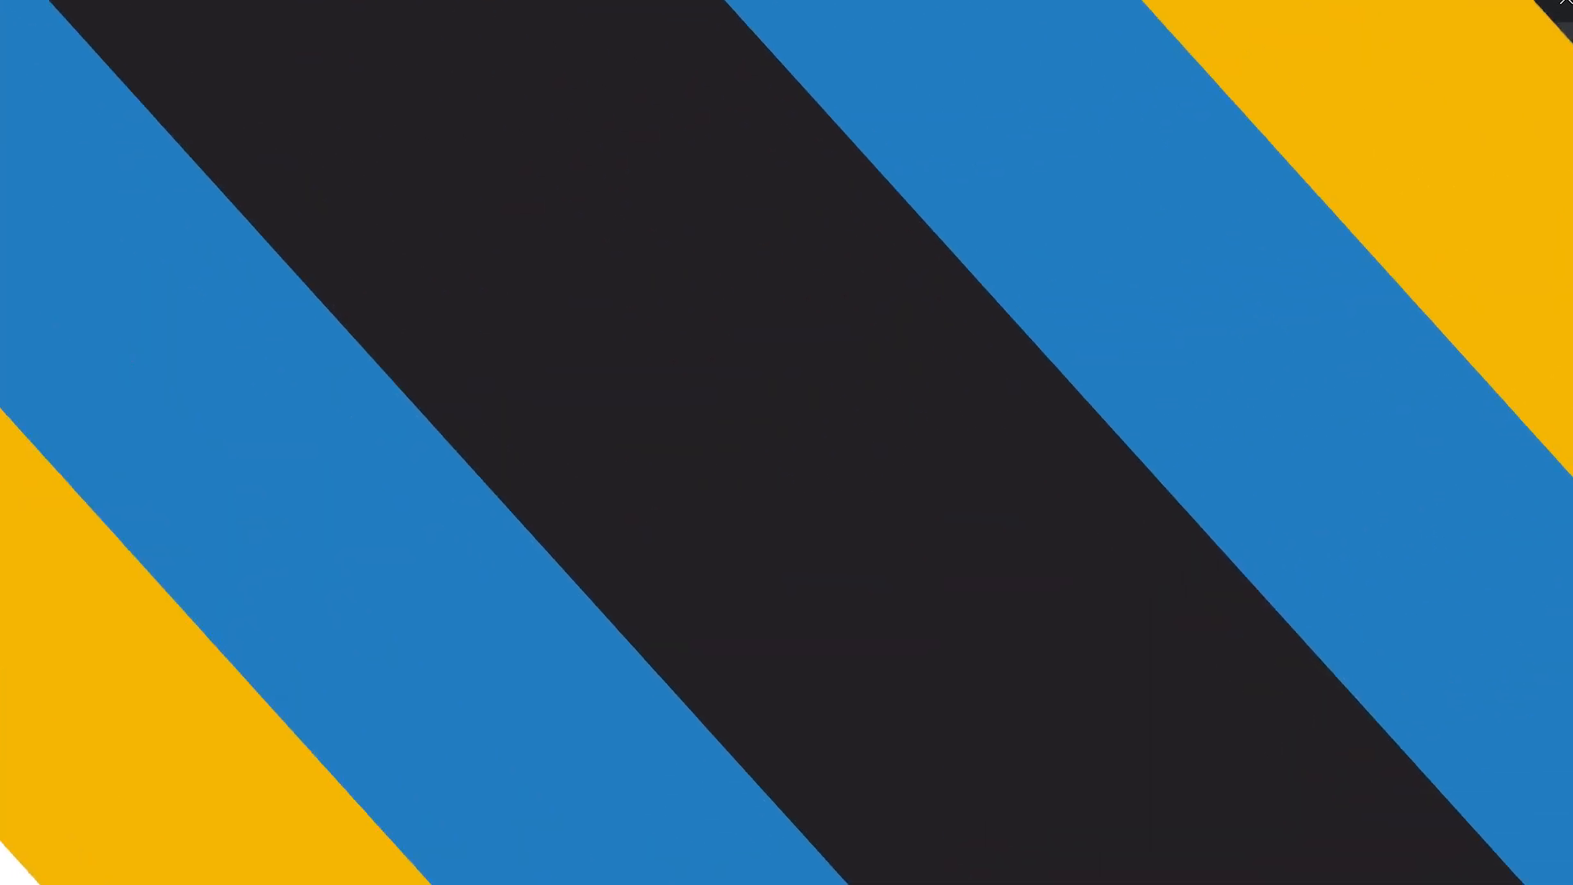
scroll(805, 590, "down", 6)
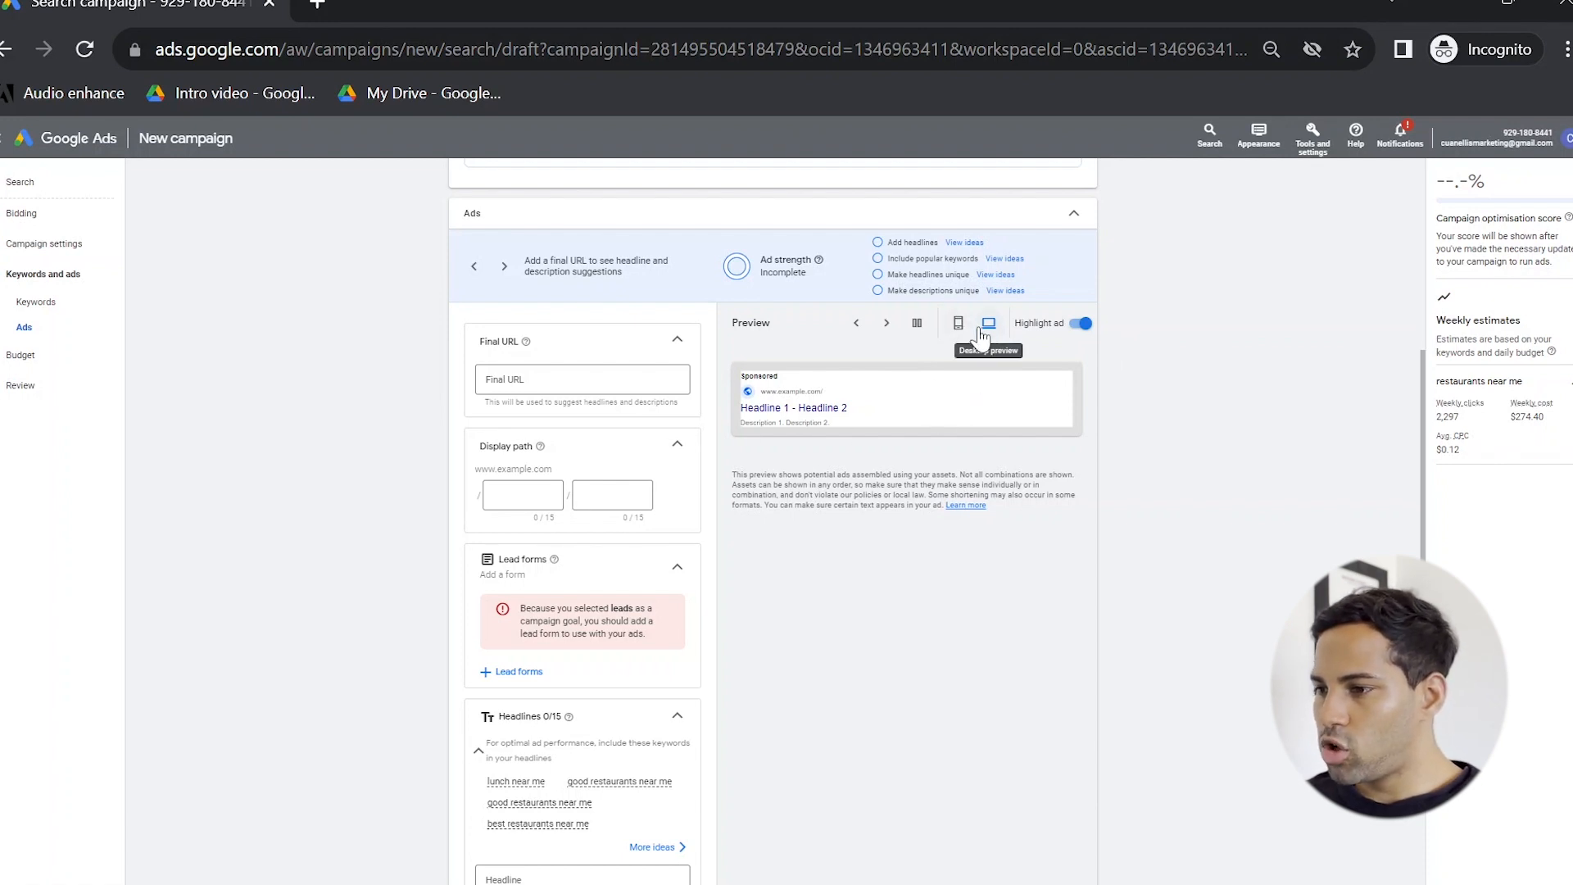
left_click(961, 327)
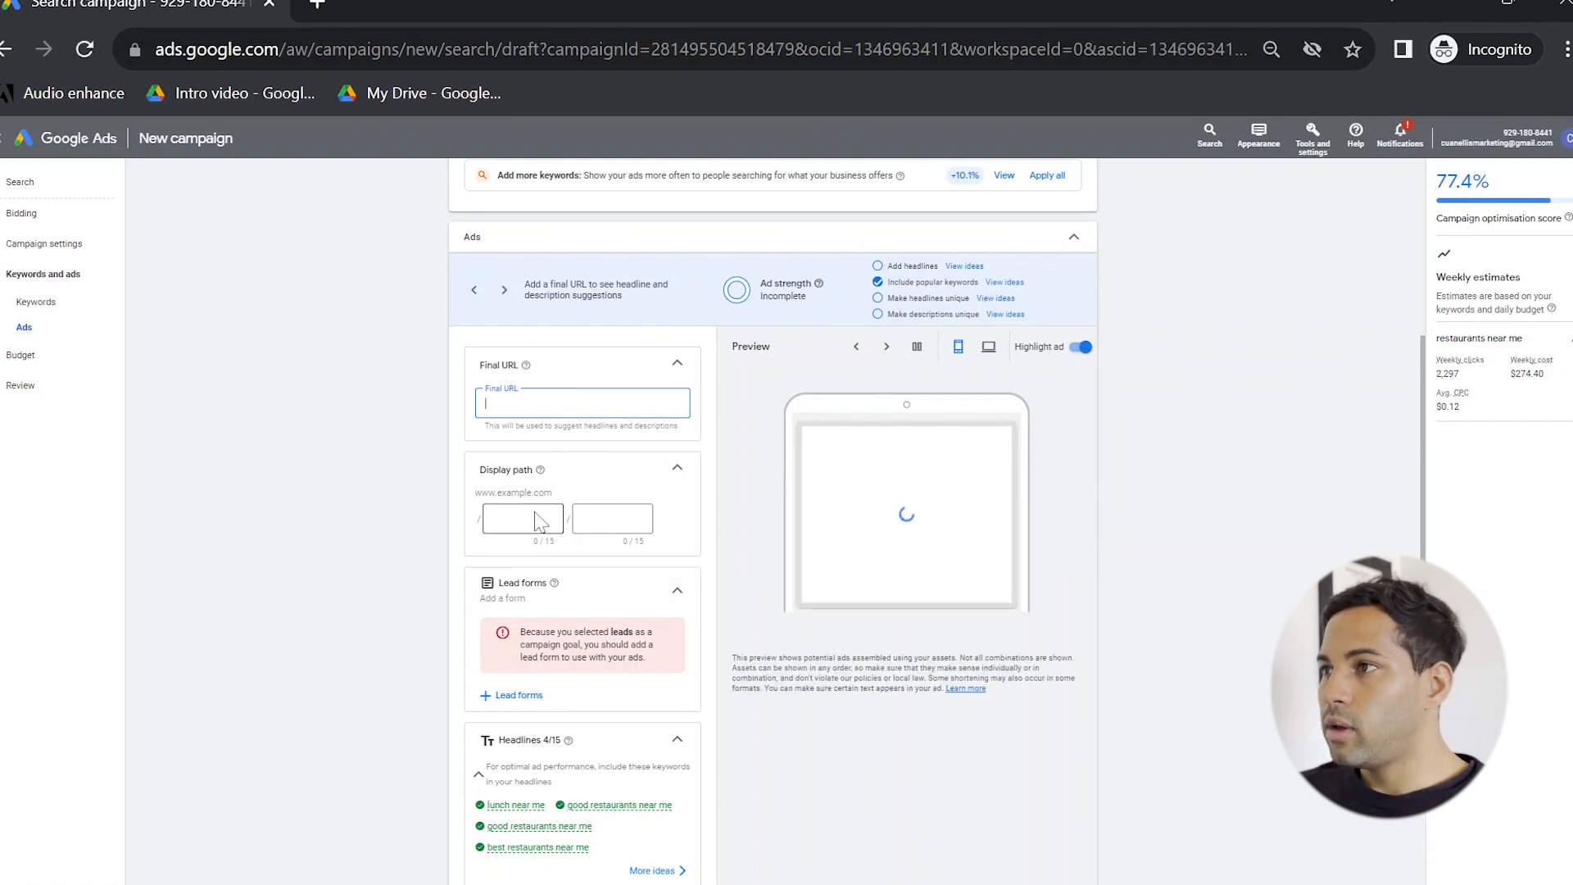
Review the ad's display path, lead form and headline entries against the mobile ad preview
scroll(584, 533, "down", 1)
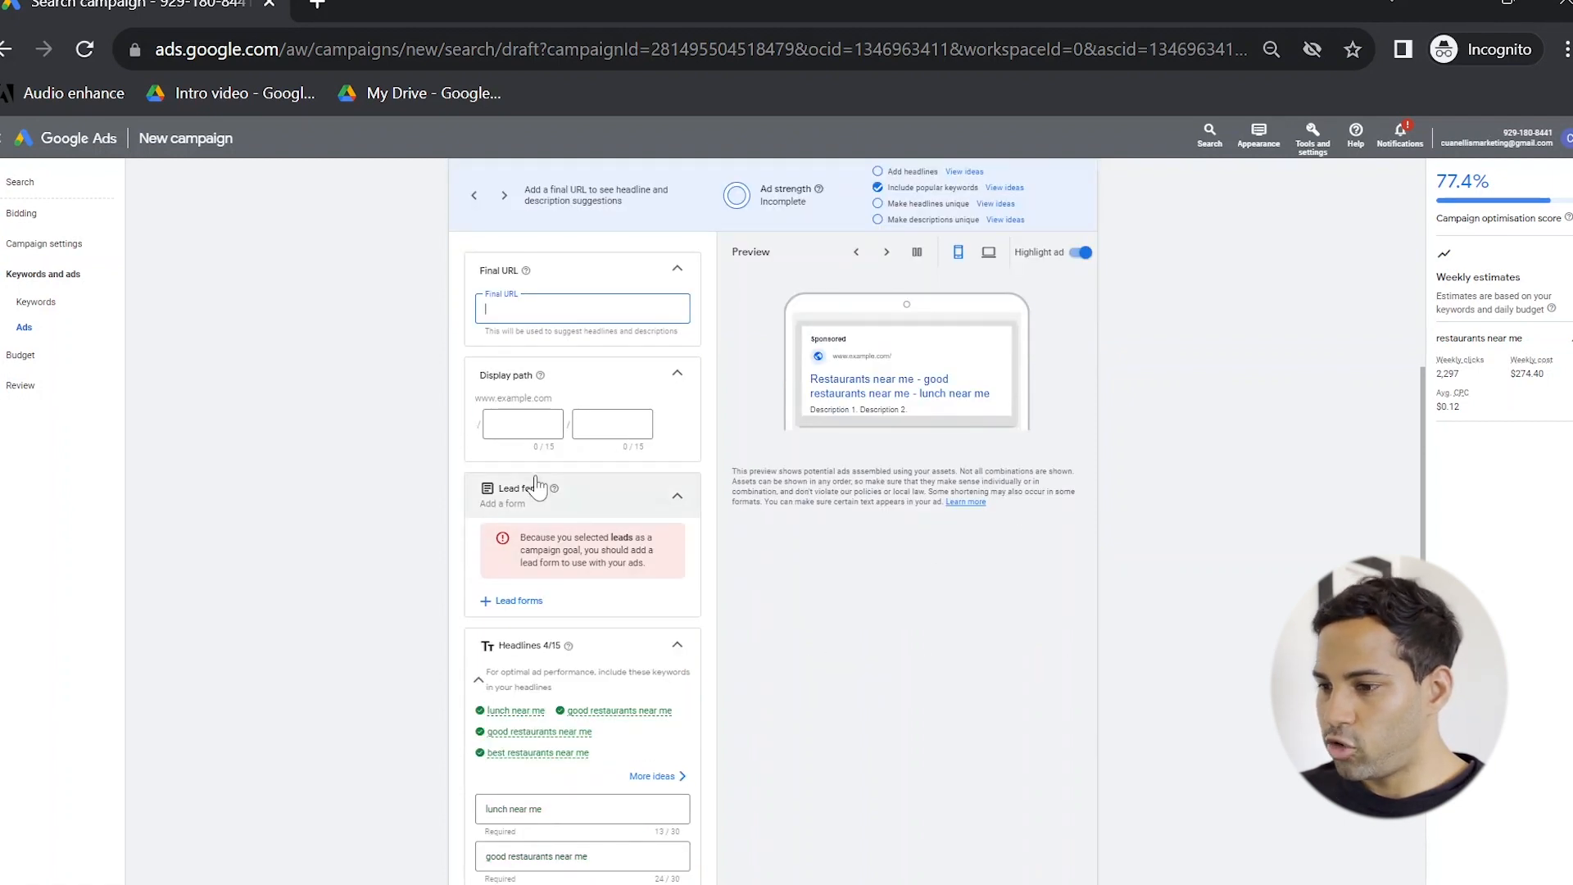
scroll(537, 483, "down", 1)
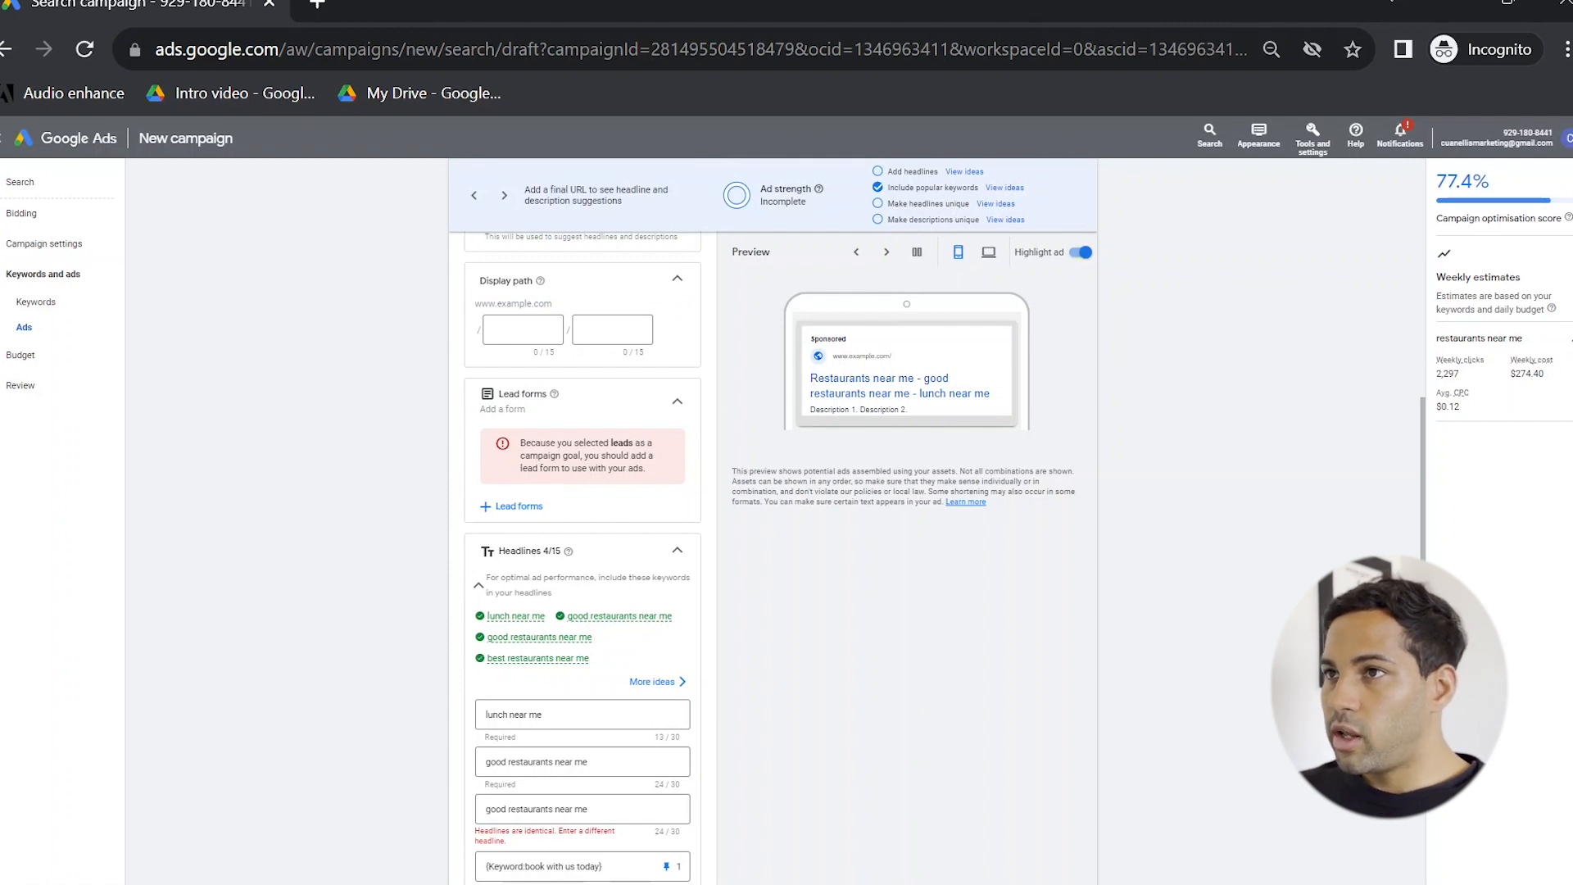
scroll(562, 713, "down", 1)
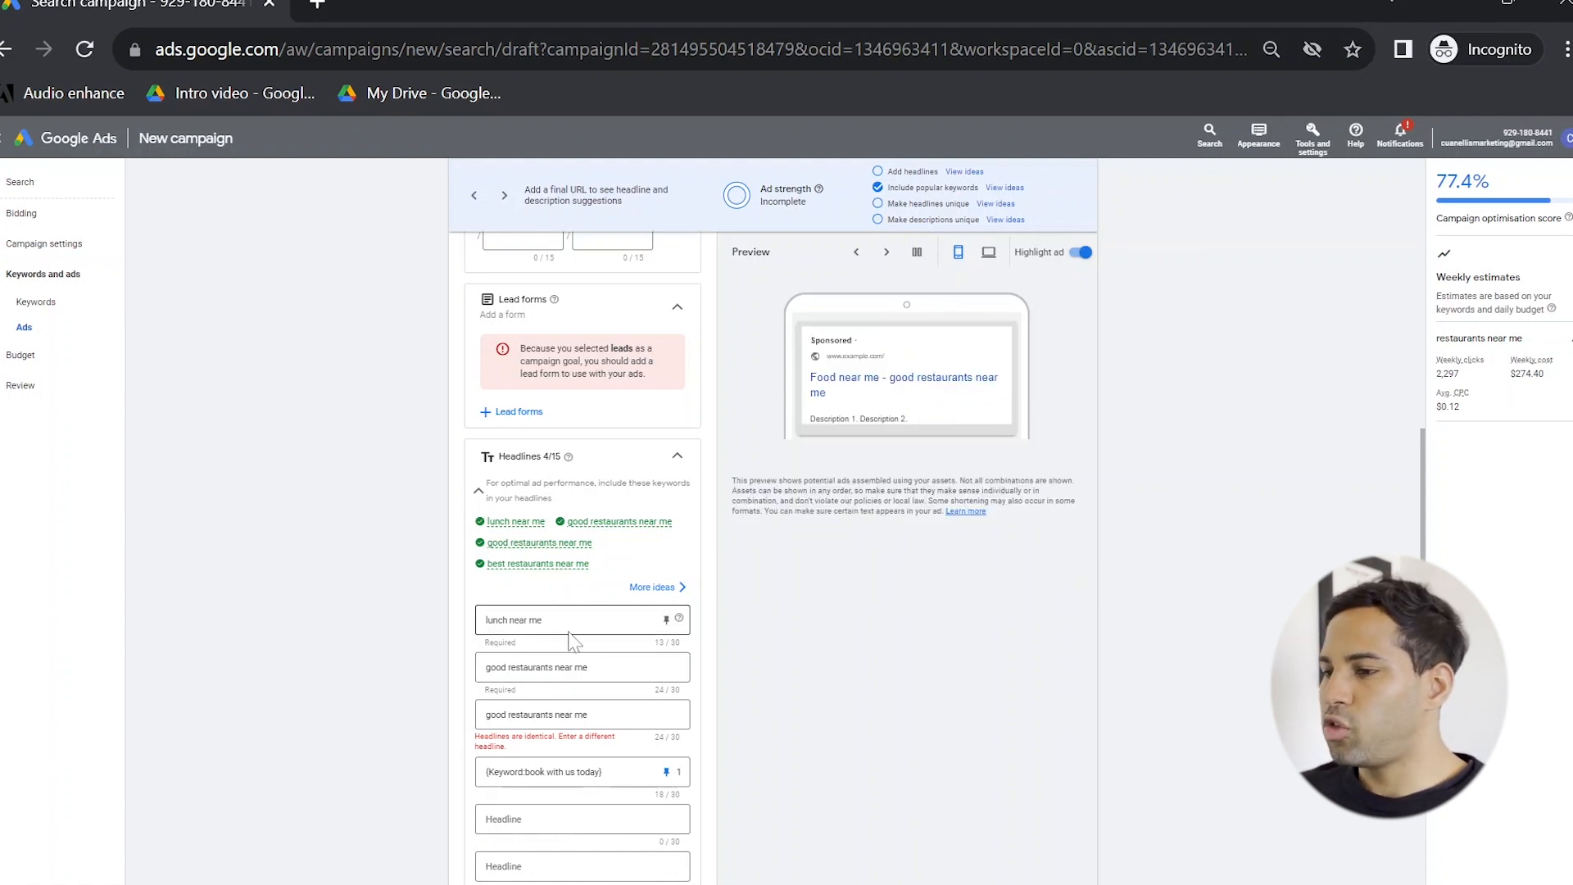
left_click(534, 620)
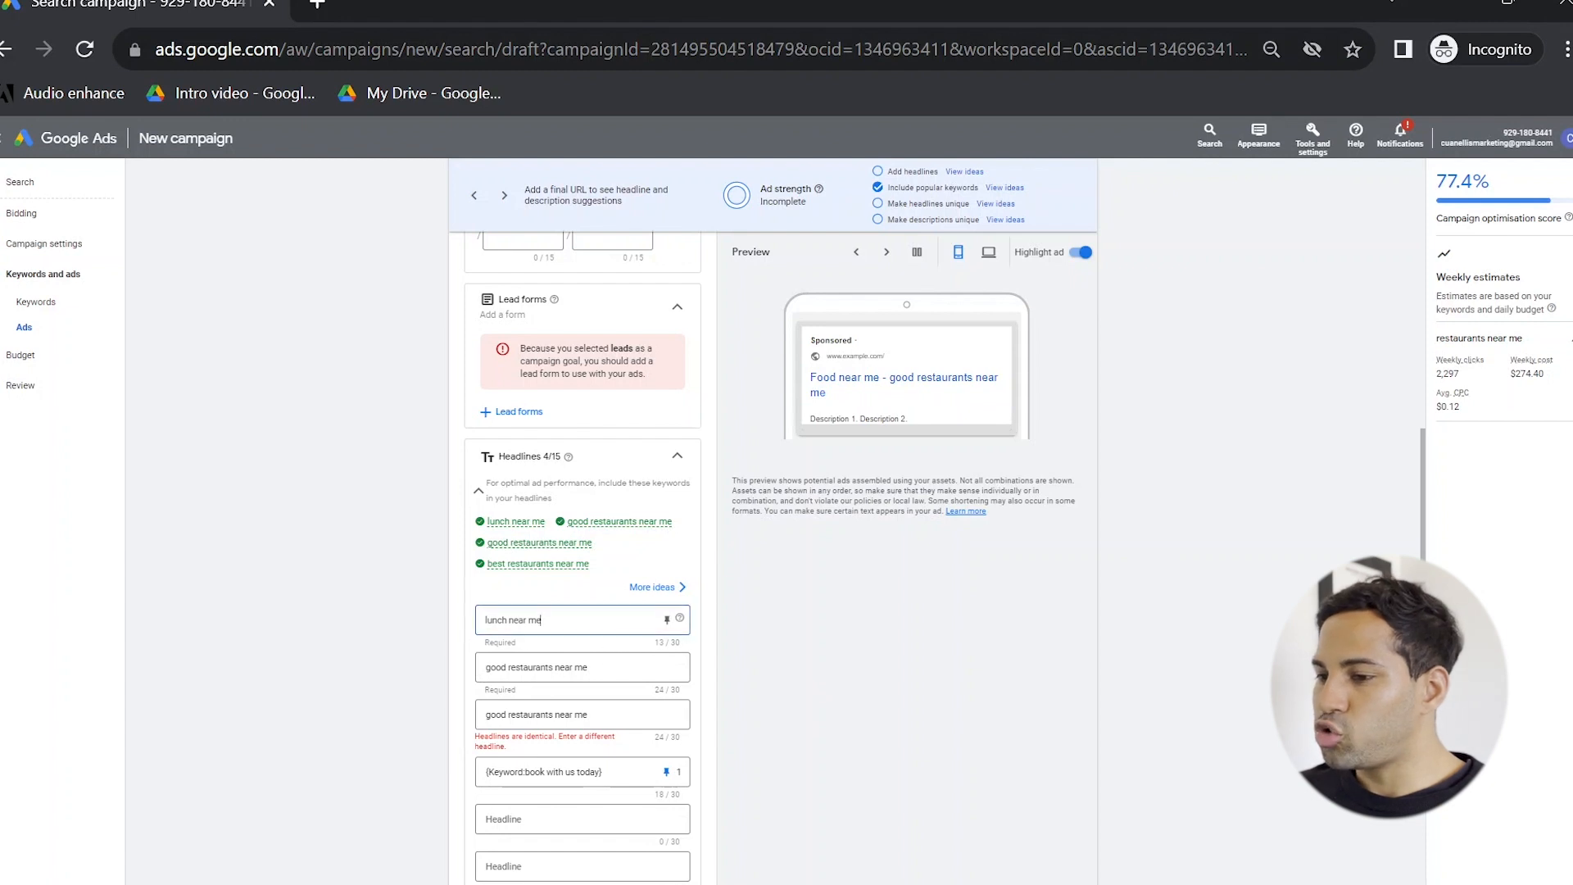
left_click(809, 378)
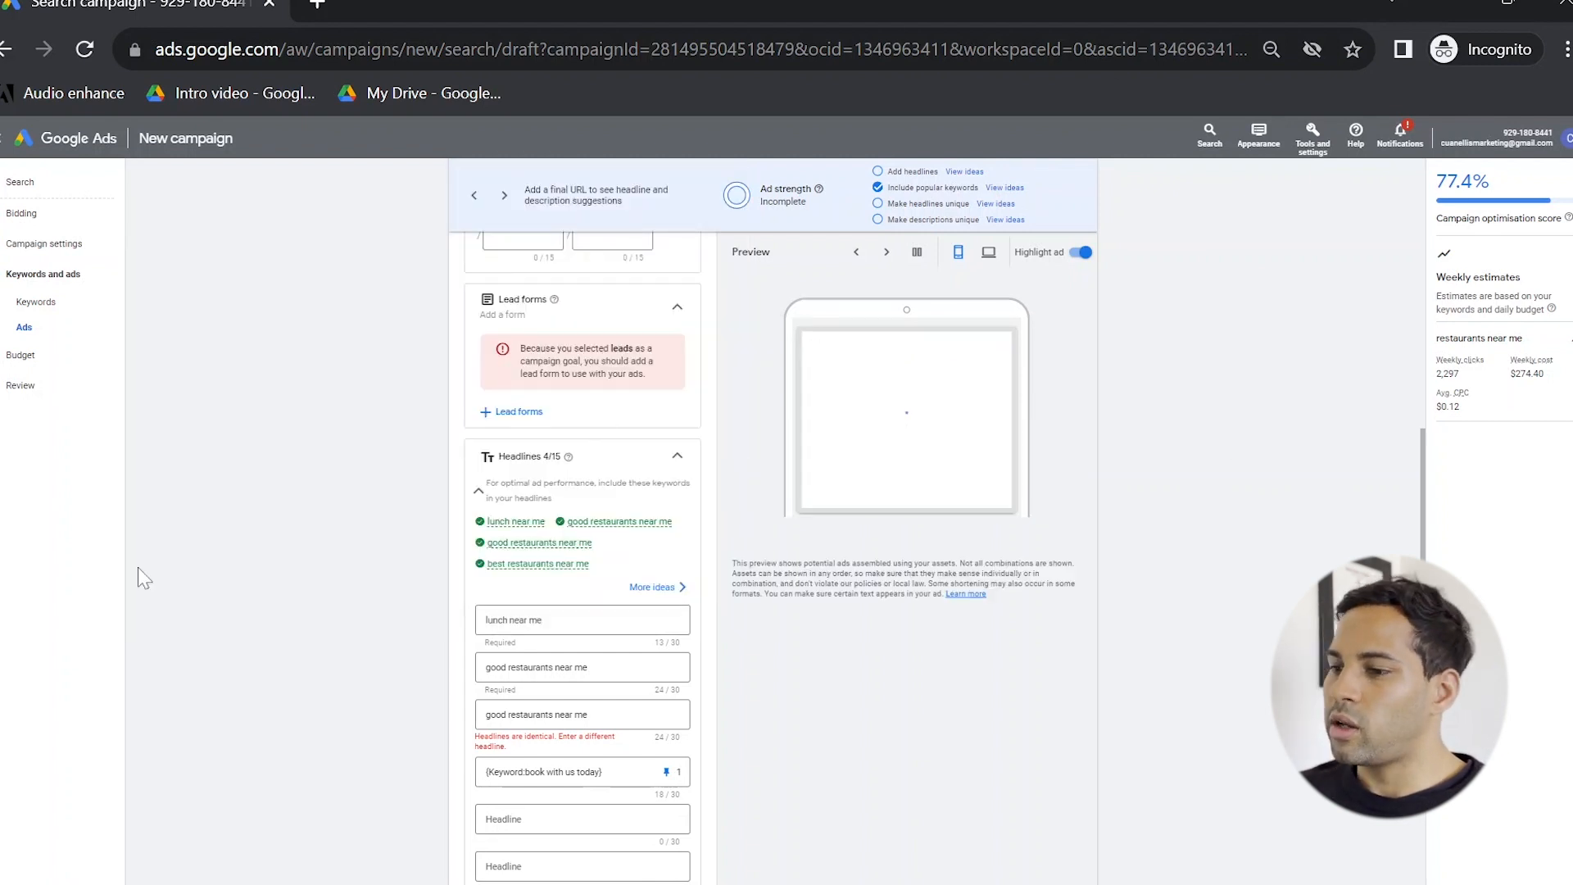
scroll(627, 639, "down", 1)
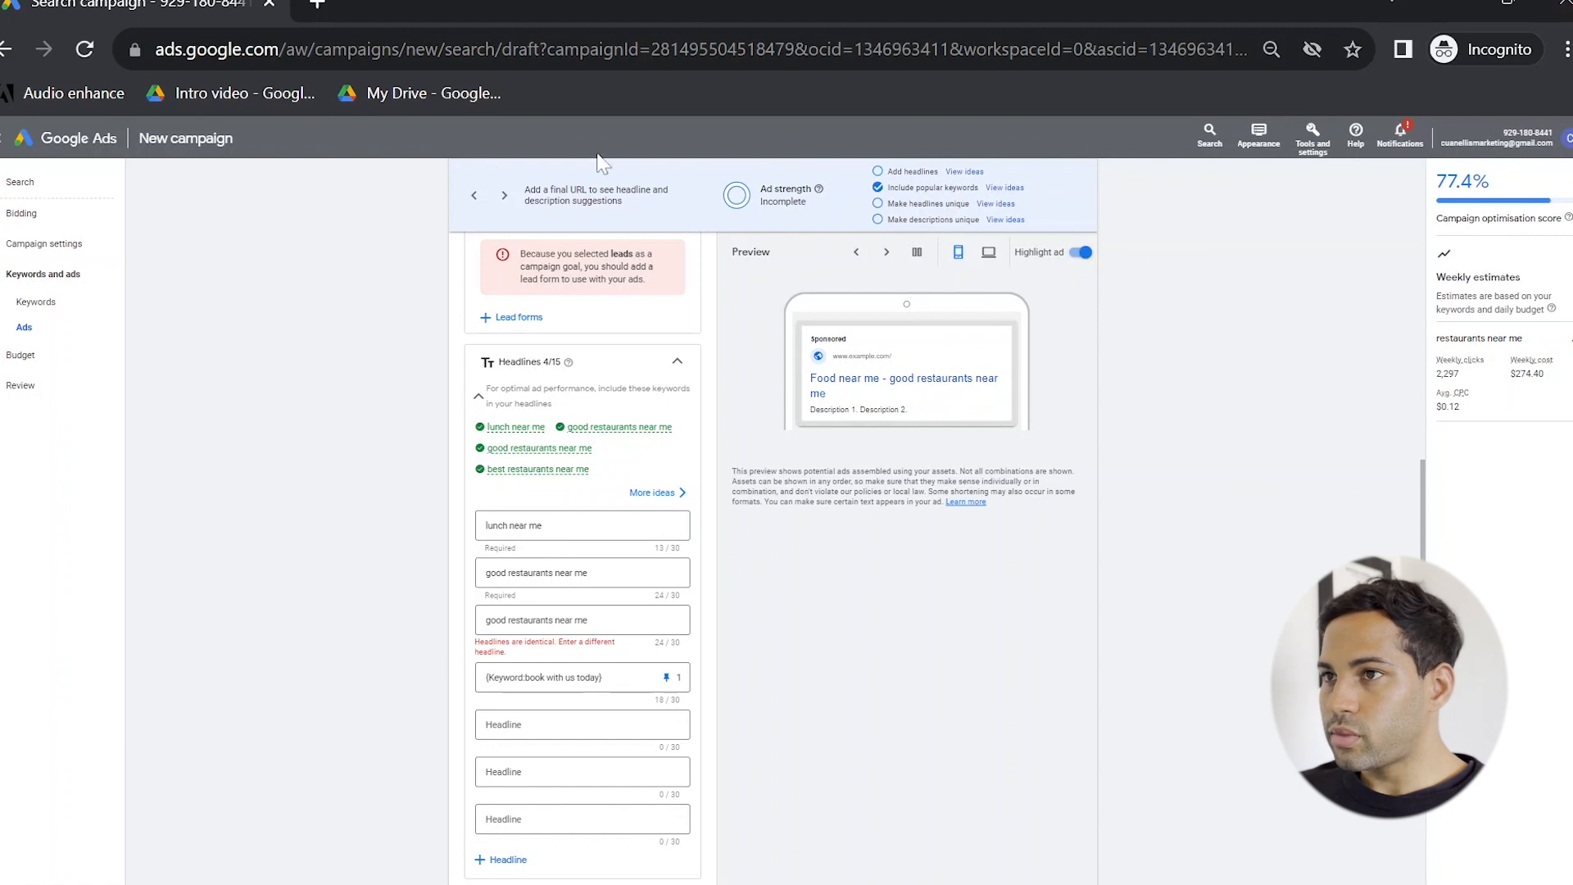
Add a keyword insertion to the fifth headline with the default text "book now" in sentence case
scroll(785, 559, "down", 3)
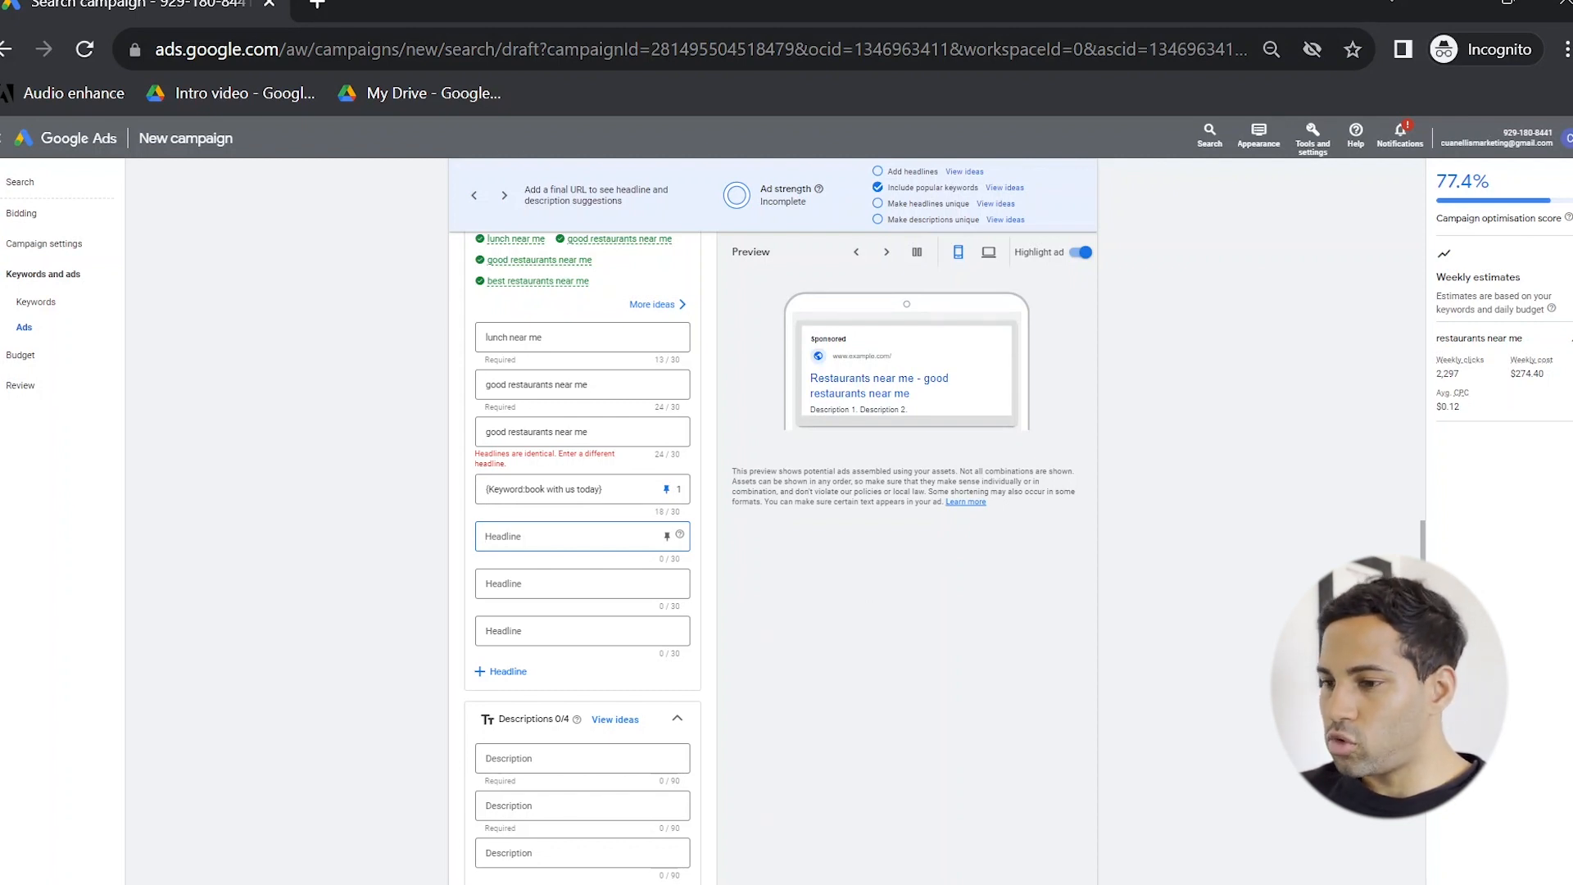
type("{")
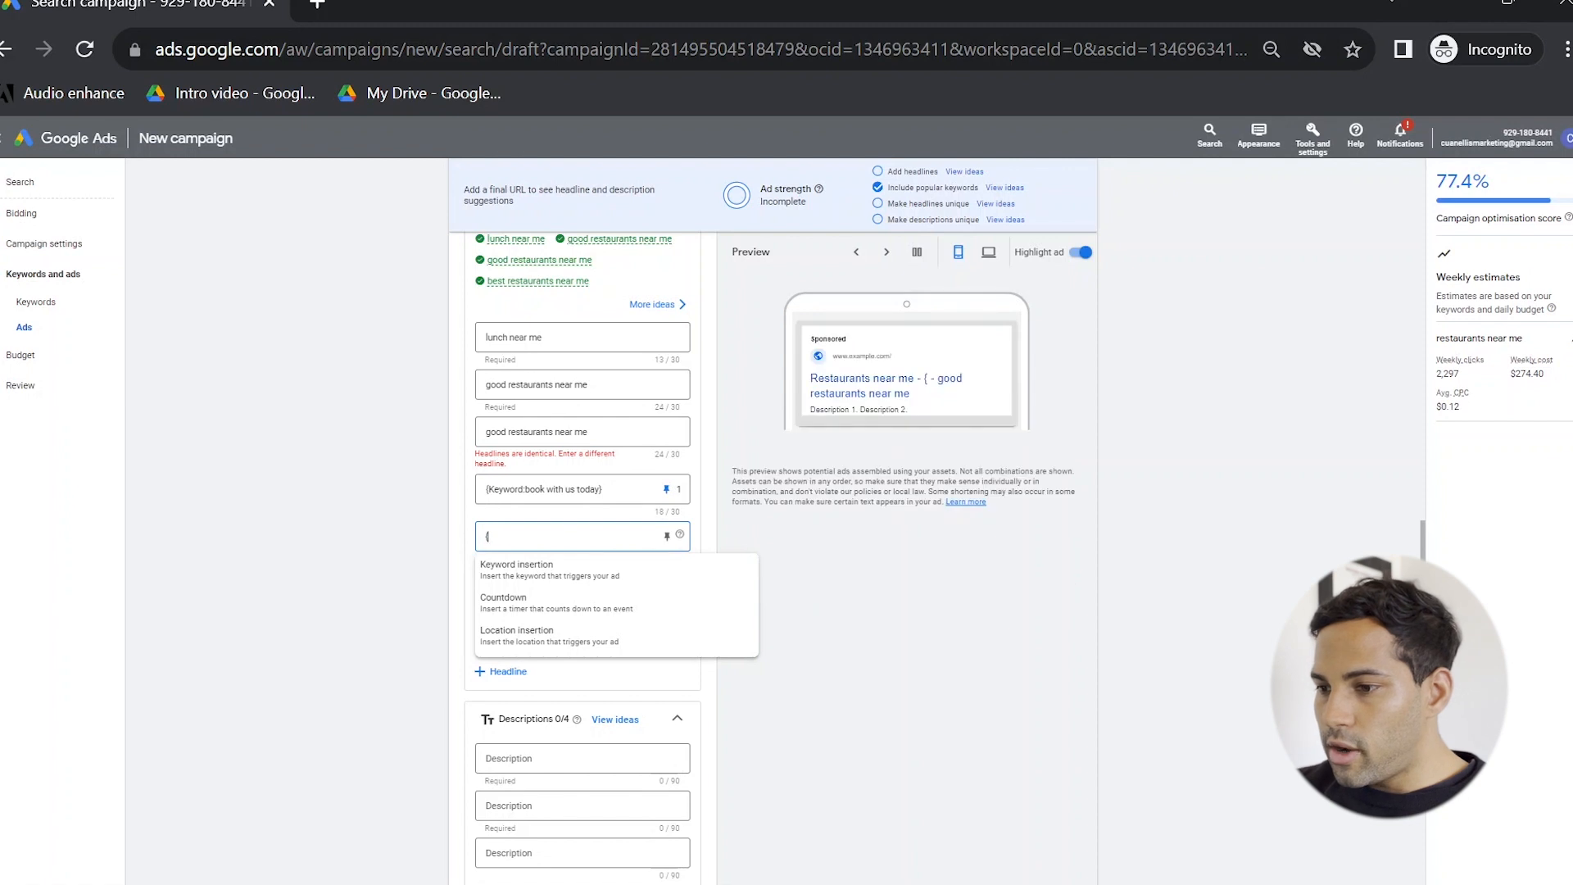
left_click(555, 569)
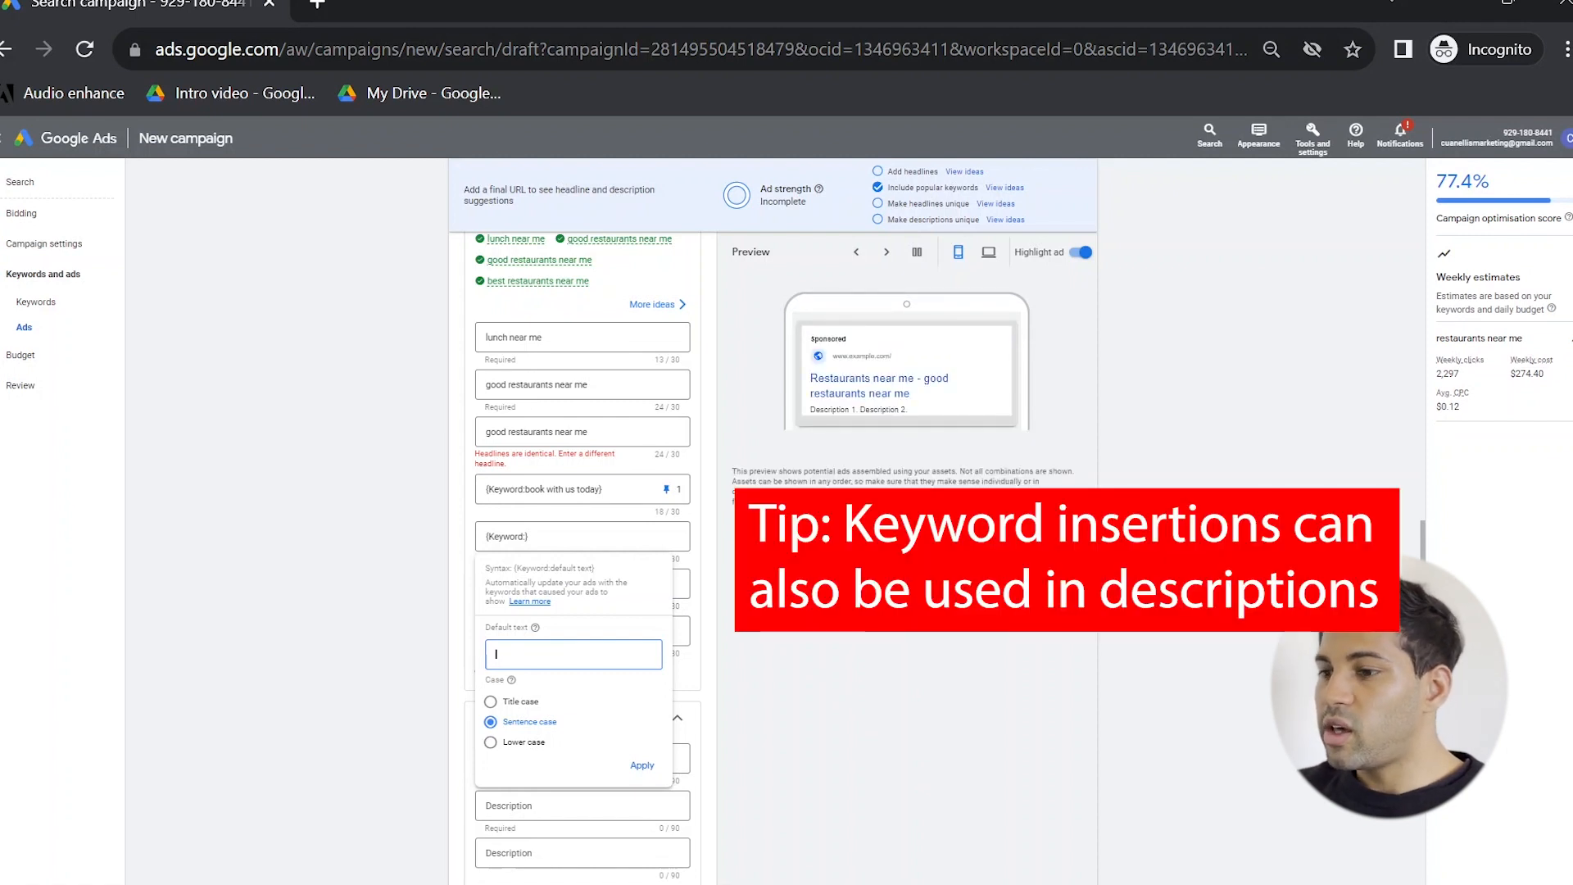
type("ok now")
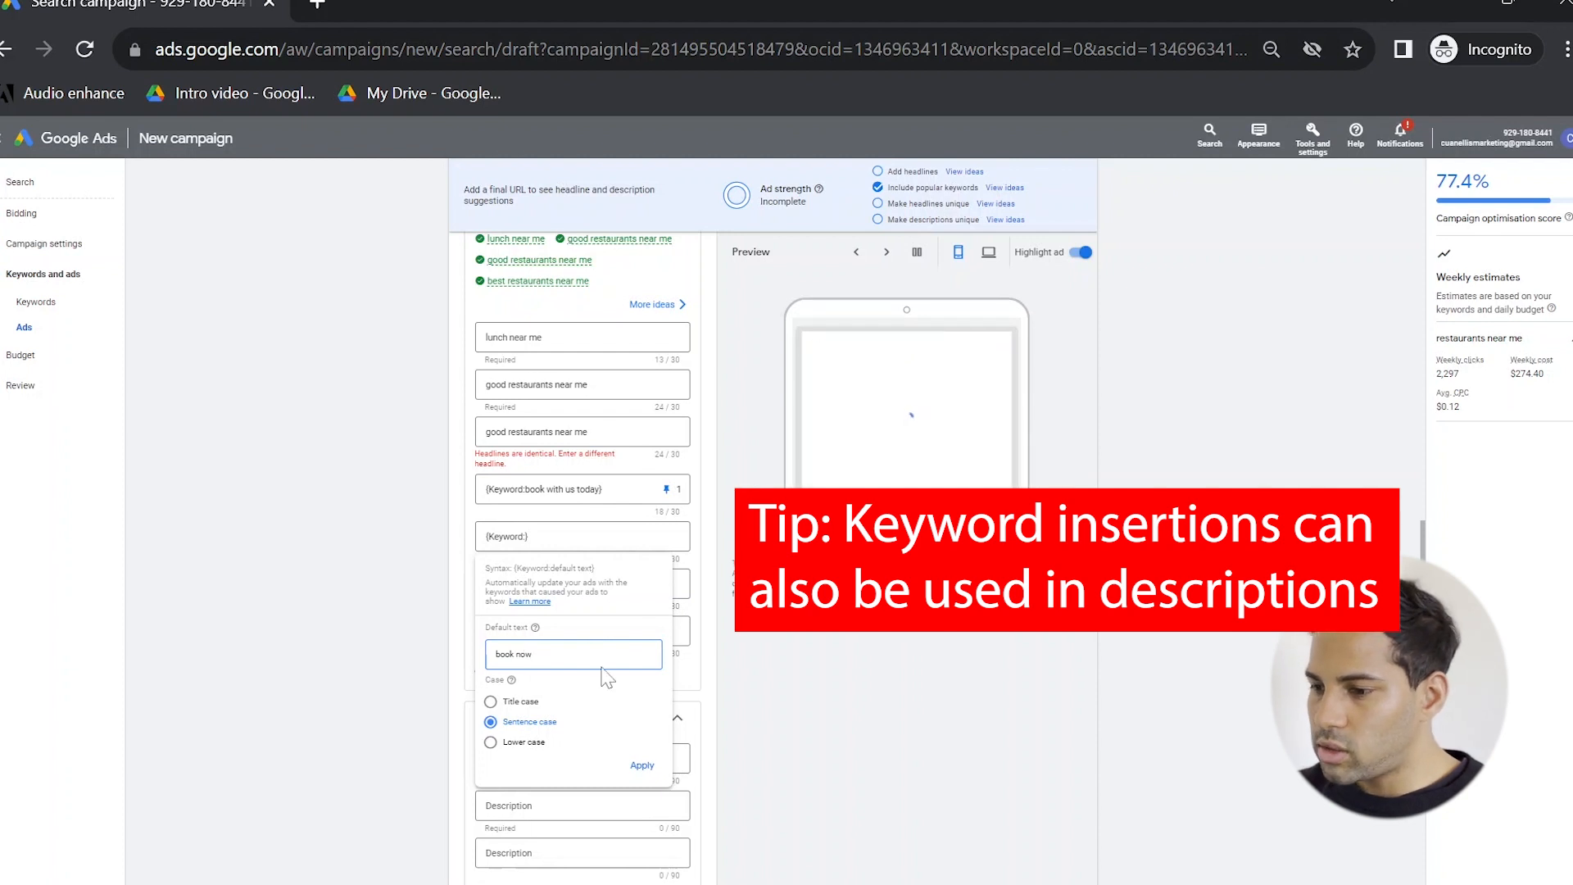
left_click(643, 766)
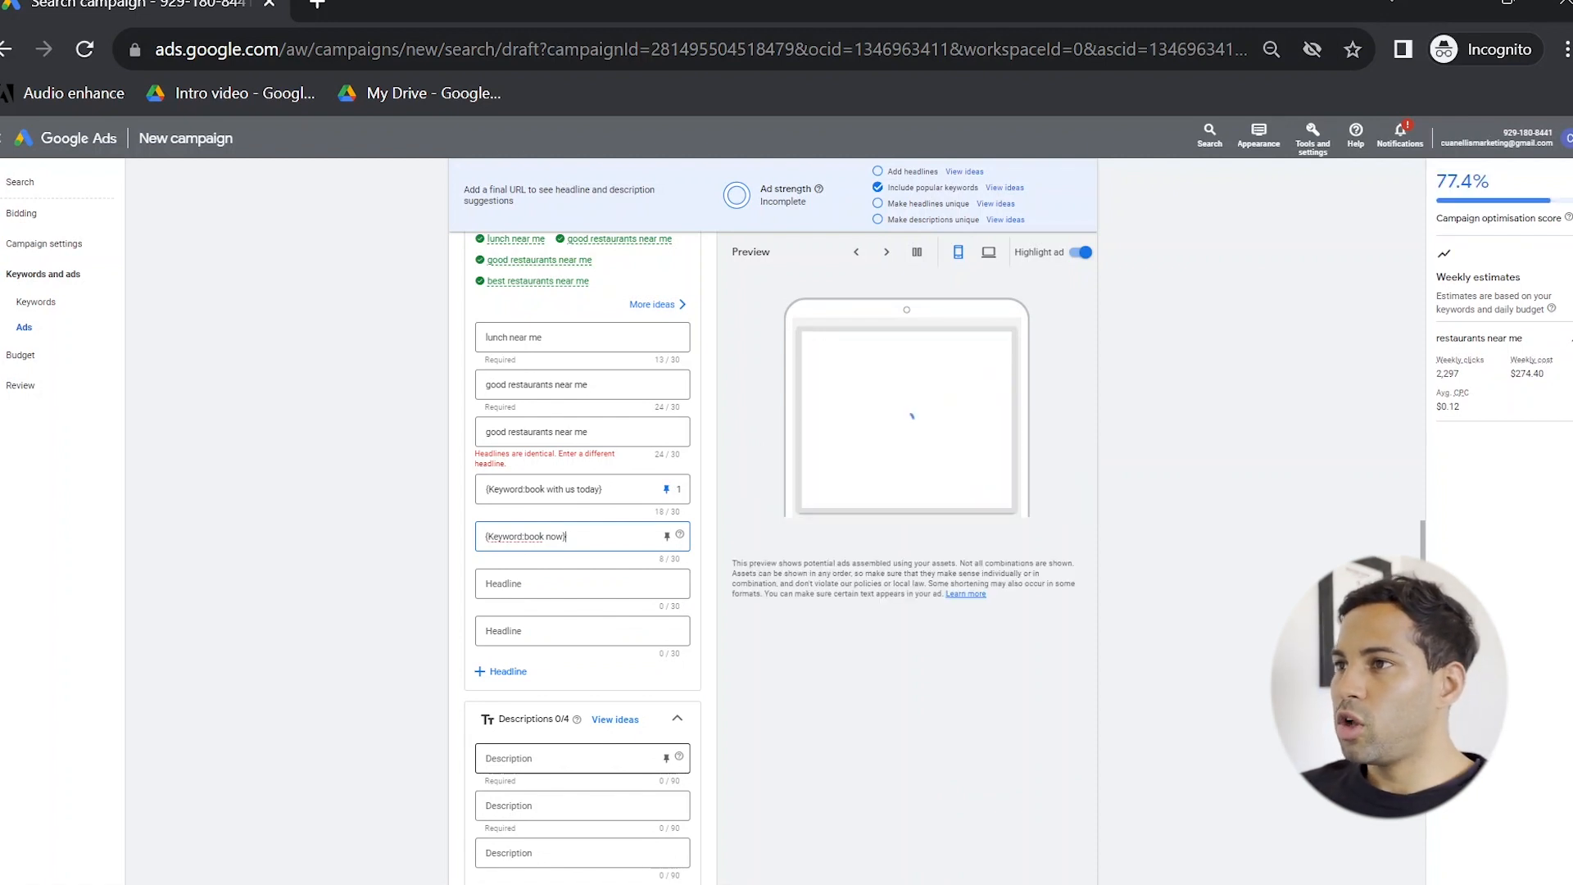
Check the pin position options of the "book now" headline and review the descriptions, sitelinks and call-outs sections
left_click(669, 541)
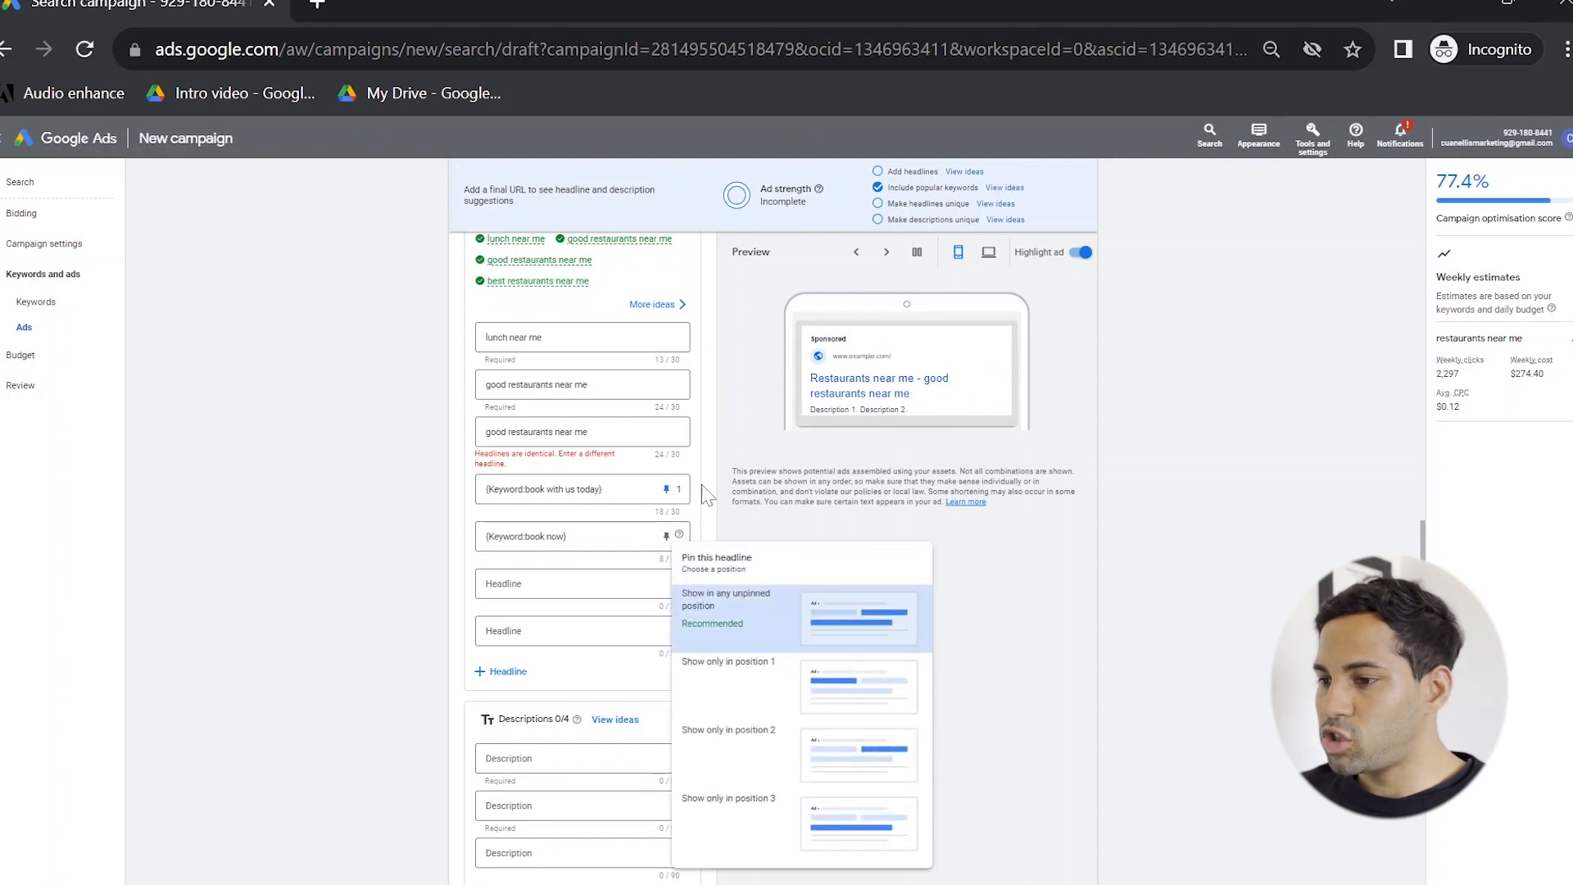
left_click(702, 485)
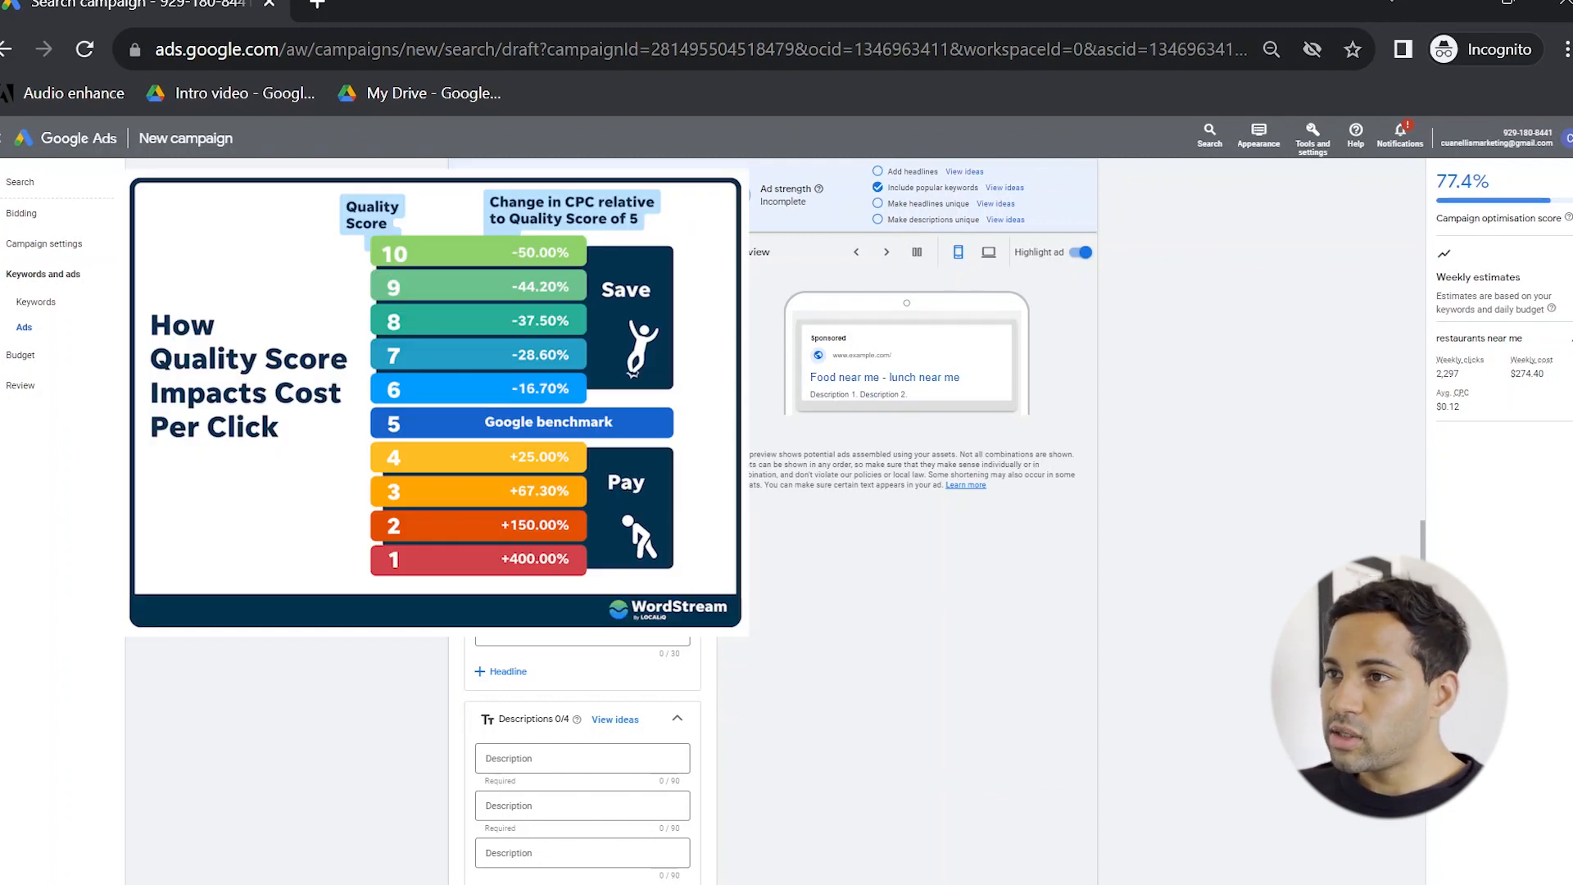
scroll(710, 636, "down", 5)
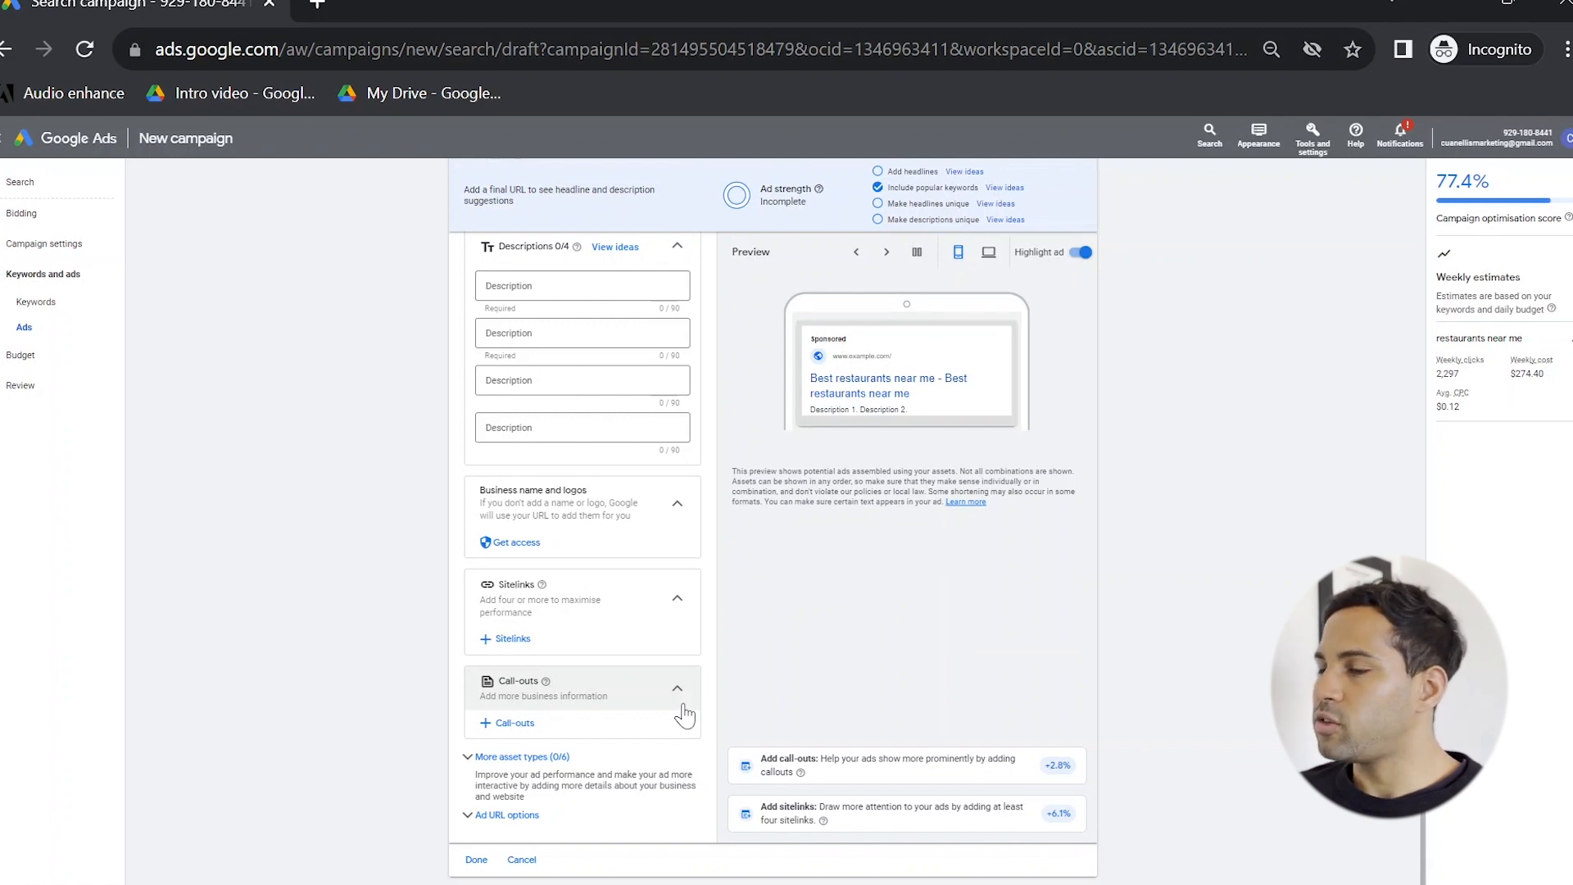
scroll(808, 623, "down", 1)
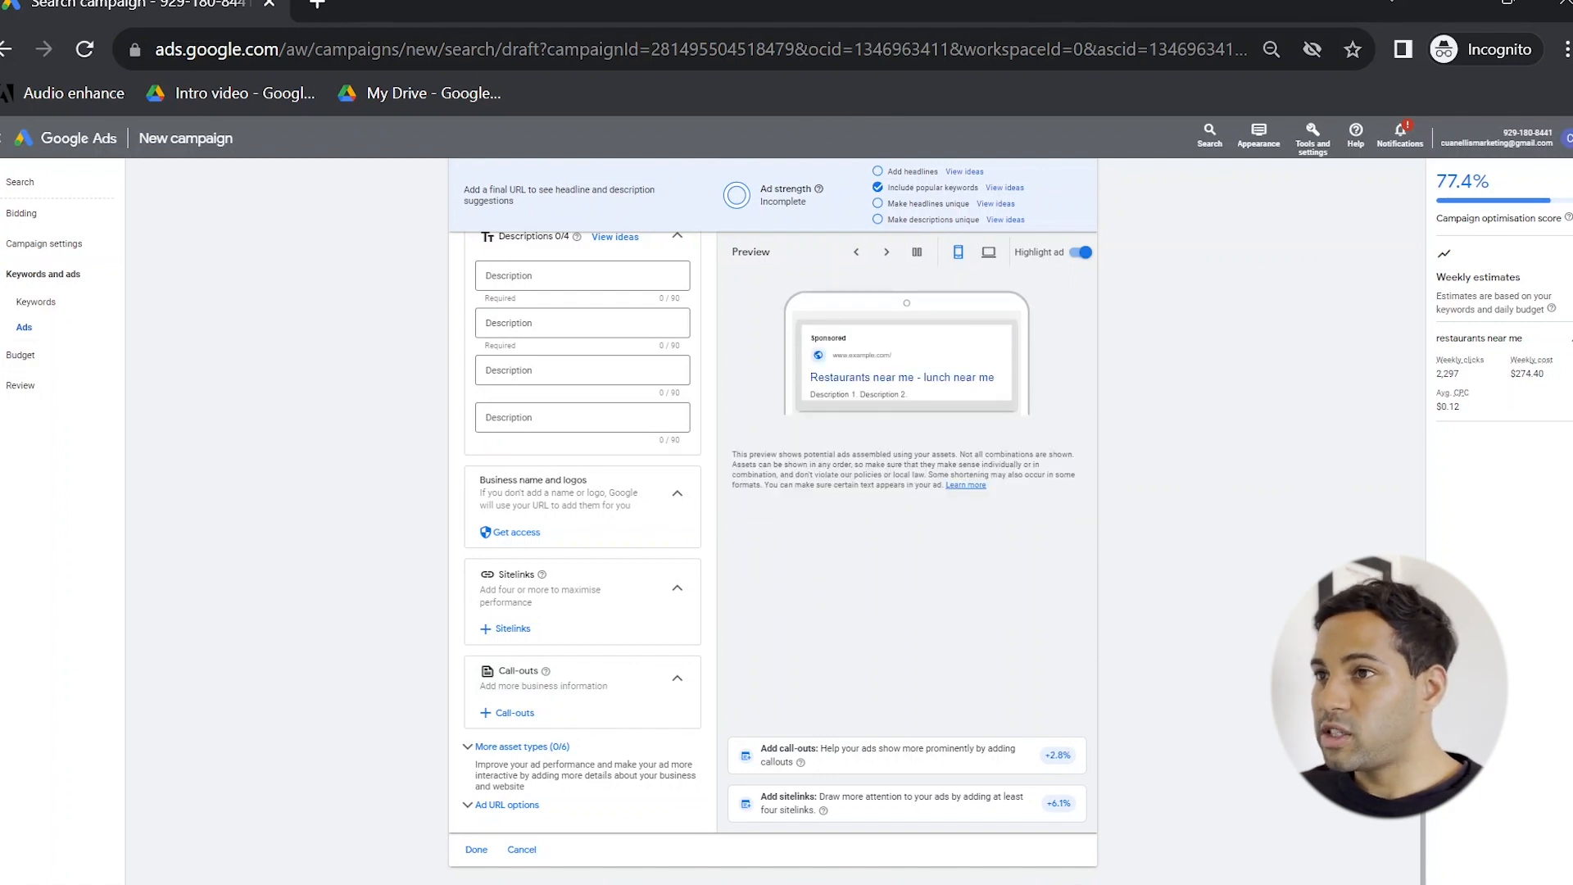
Show the ad's additional asset types, review them from promotions to apps, and continue to the campaign budget
left_click(522, 746)
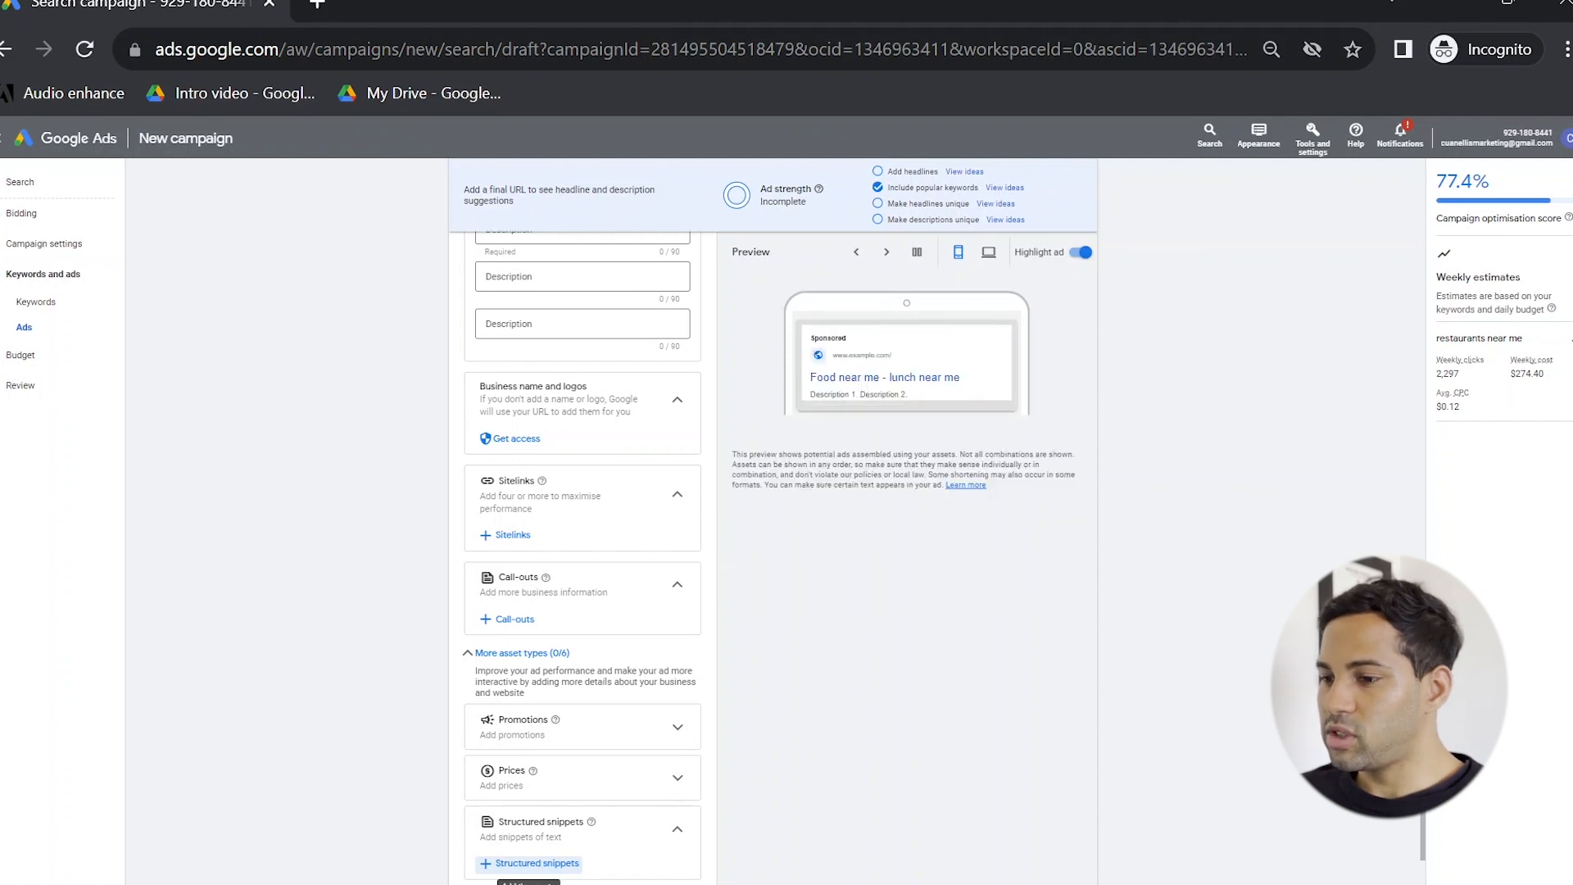
scroll(613, 655, "down", 2)
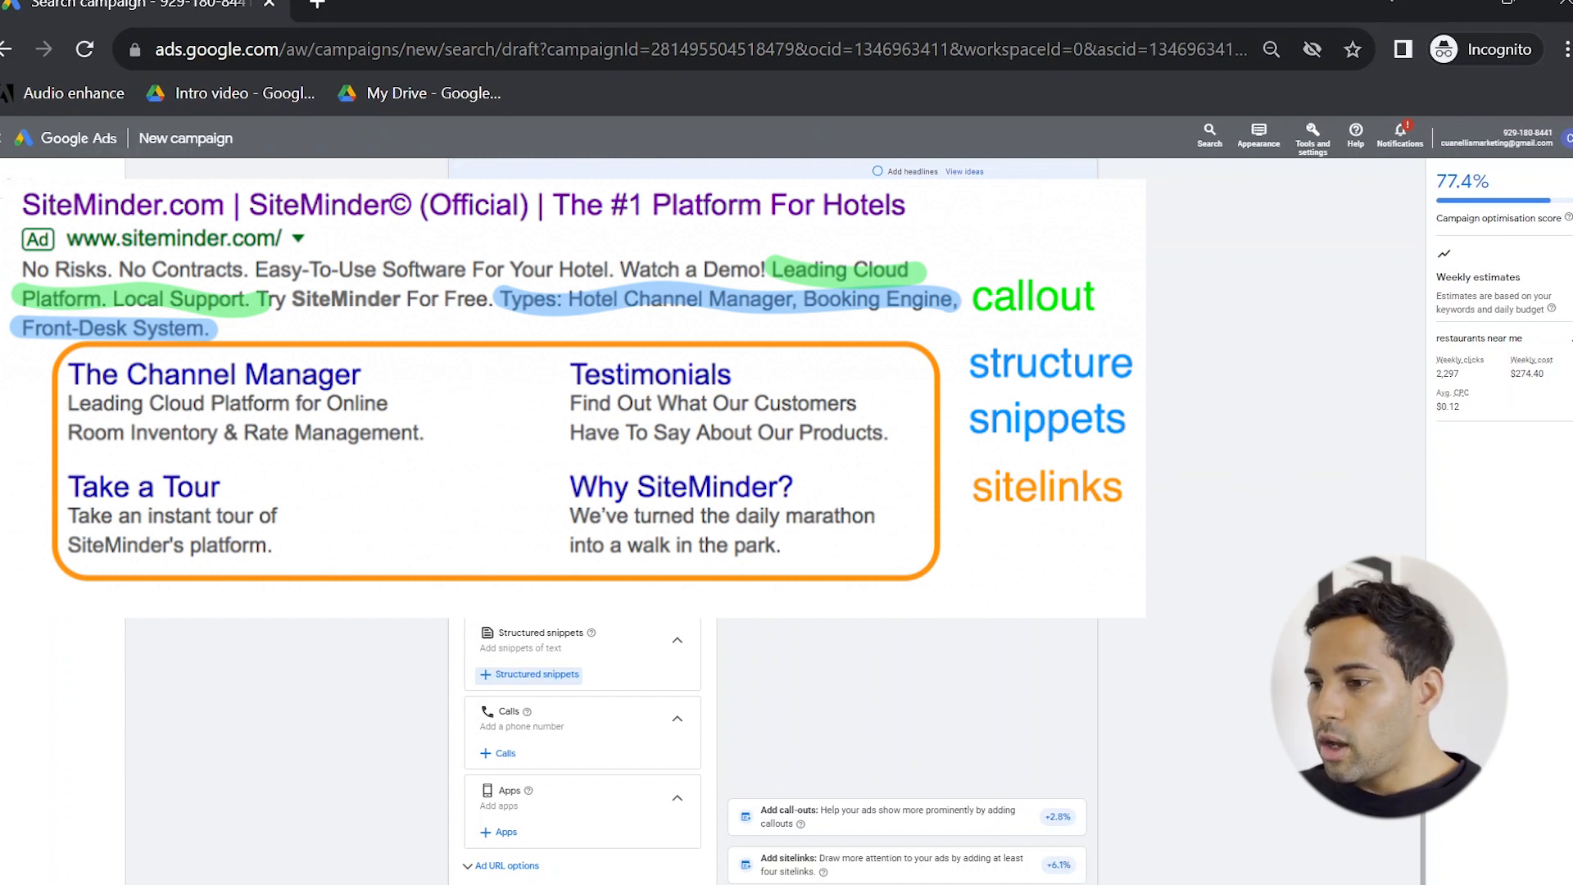
scroll(546, 697, "down", 1)
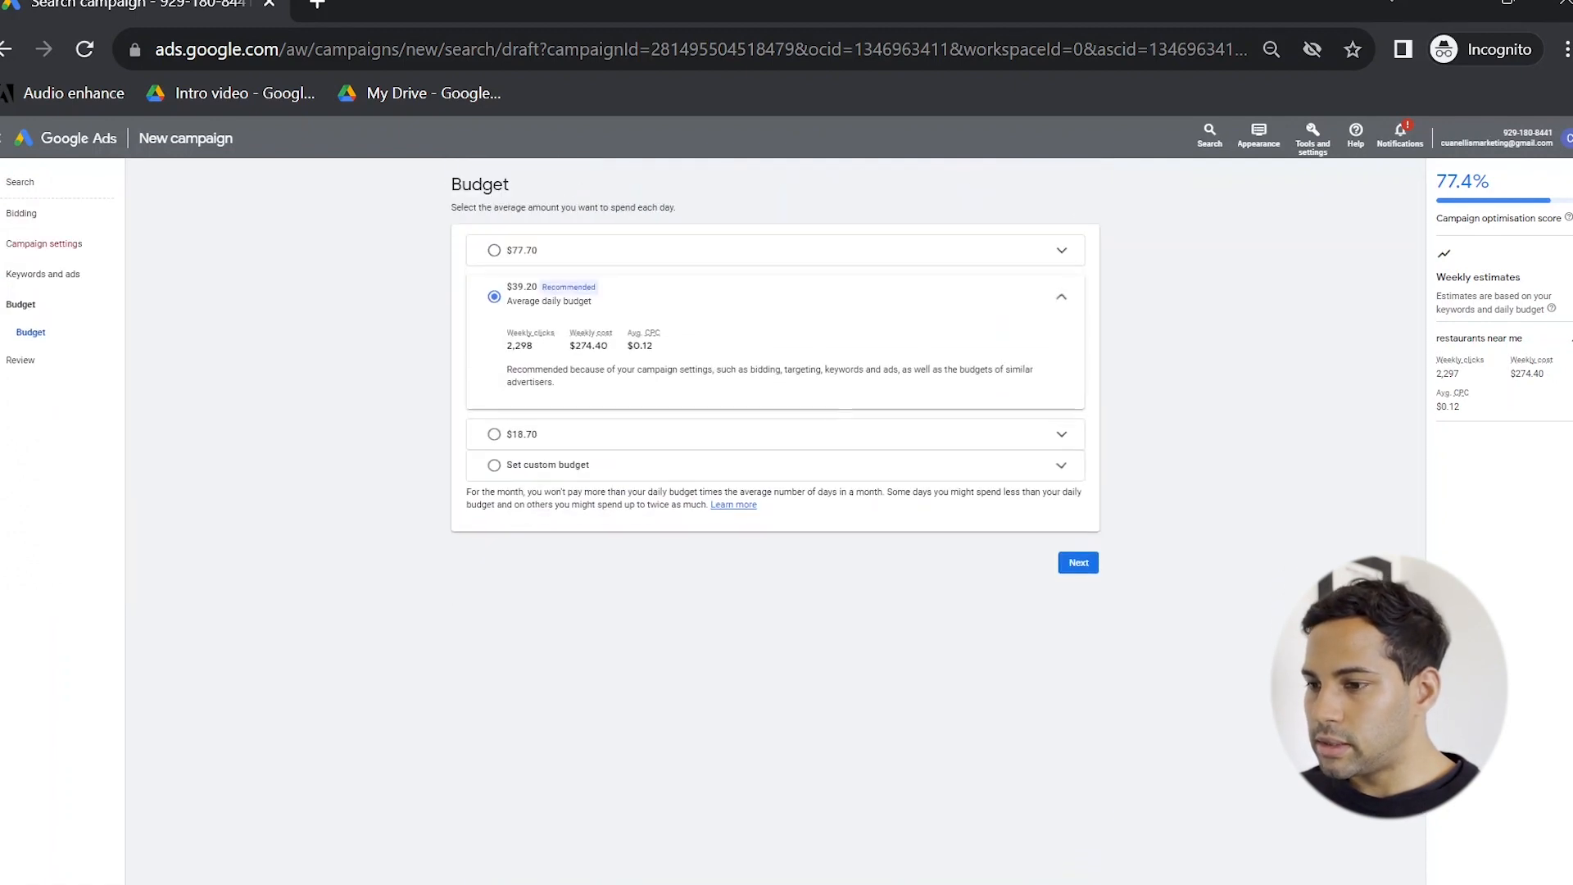
Set a custom average daily budget of $10 for the campaign and check the campaign summary on the review page
left_click(823, 465)
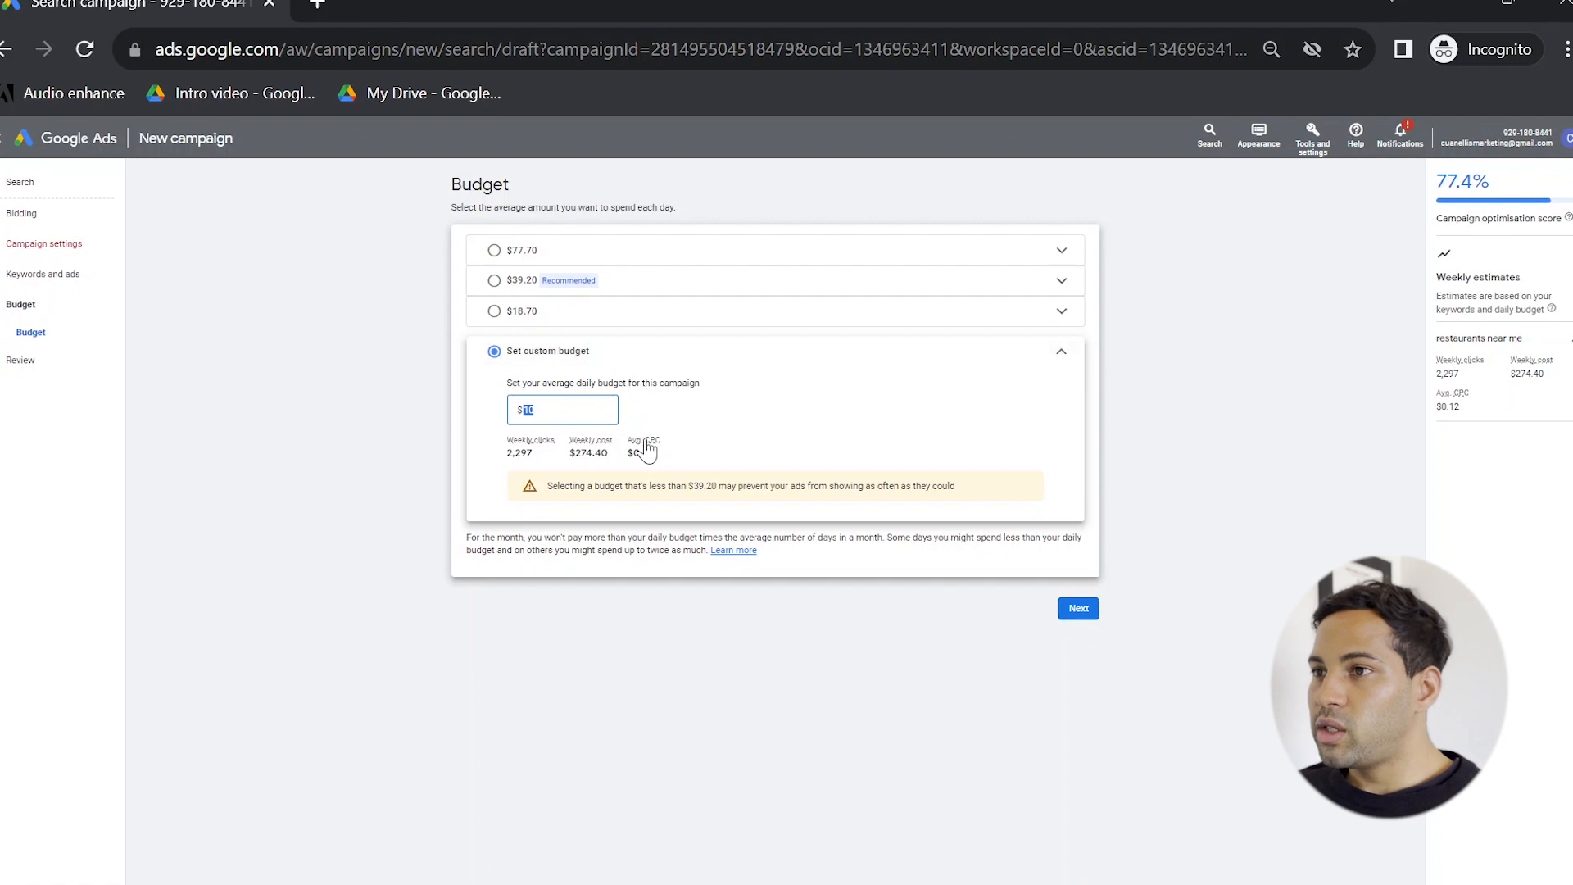
mouse_move(643, 450)
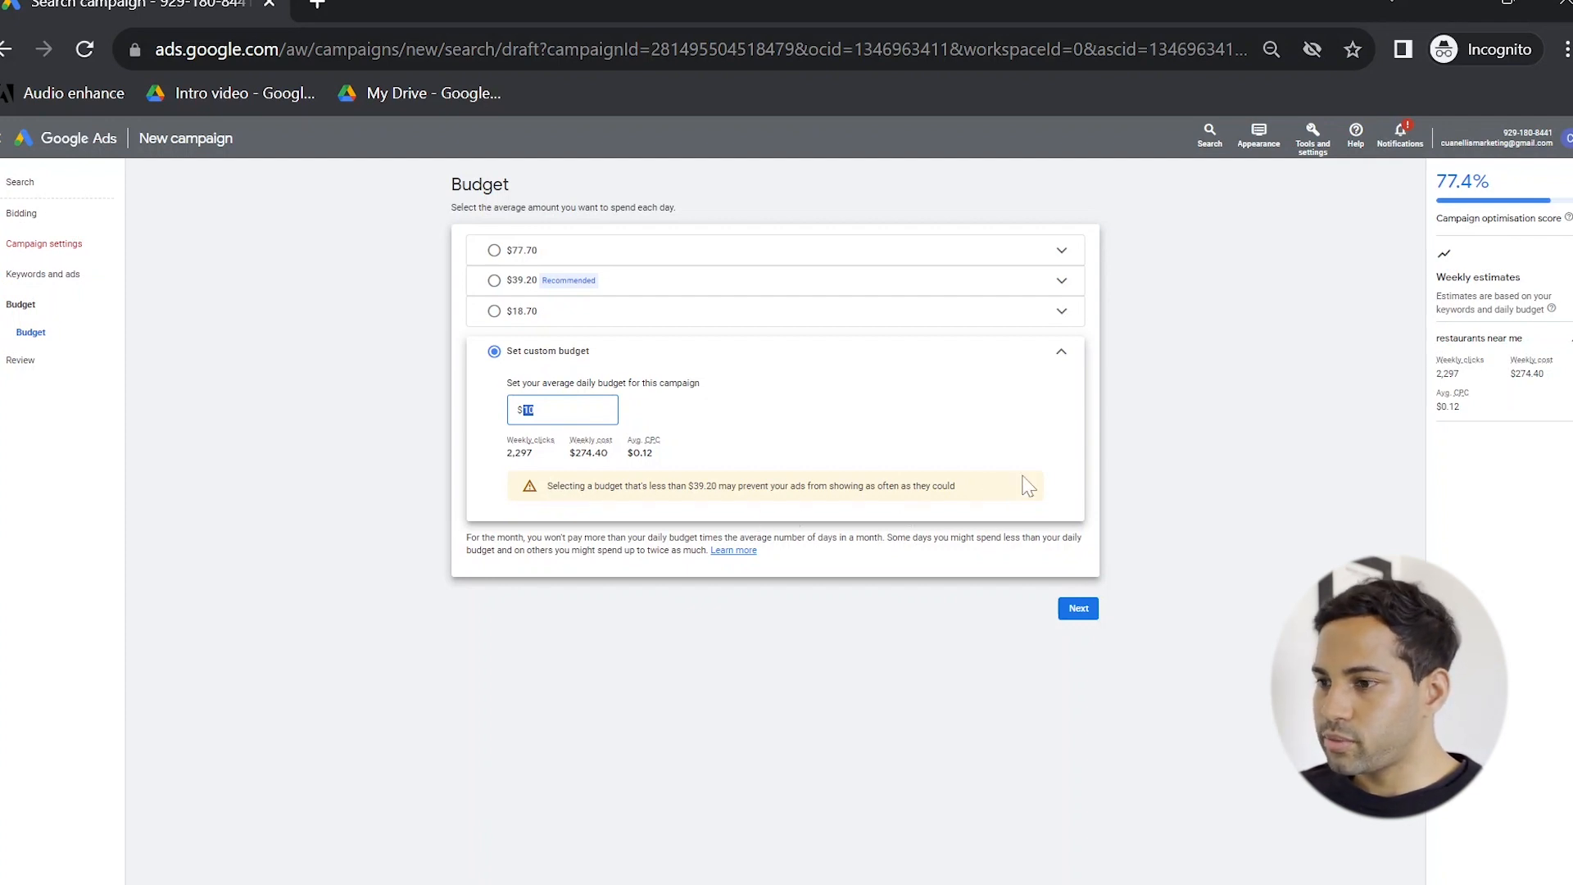
left_click(1075, 622)
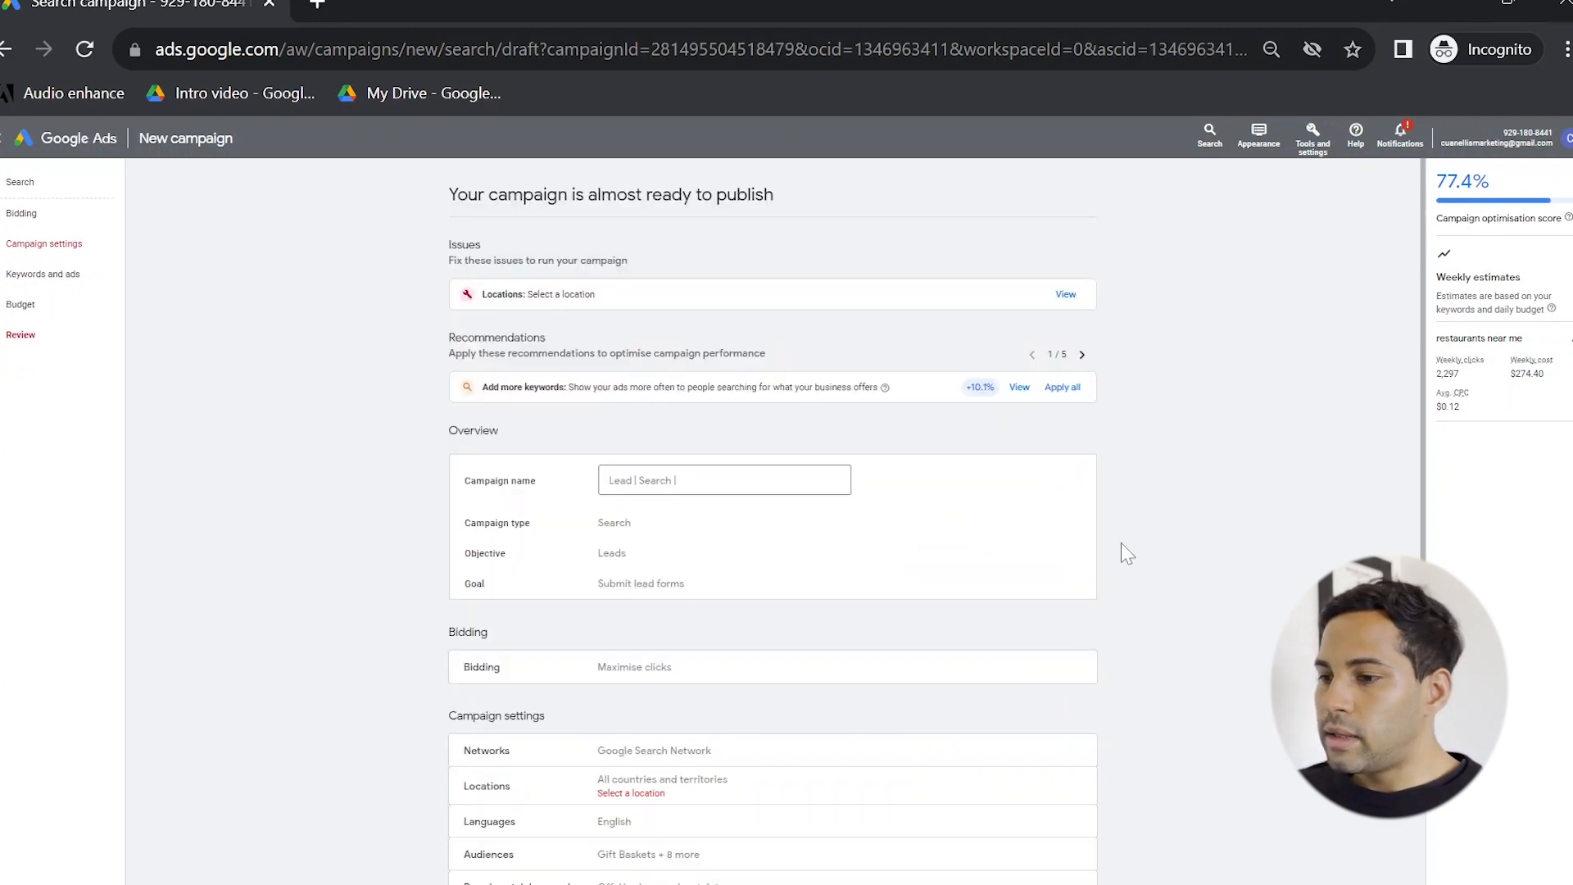
scroll(1196, 541, "down", 3)
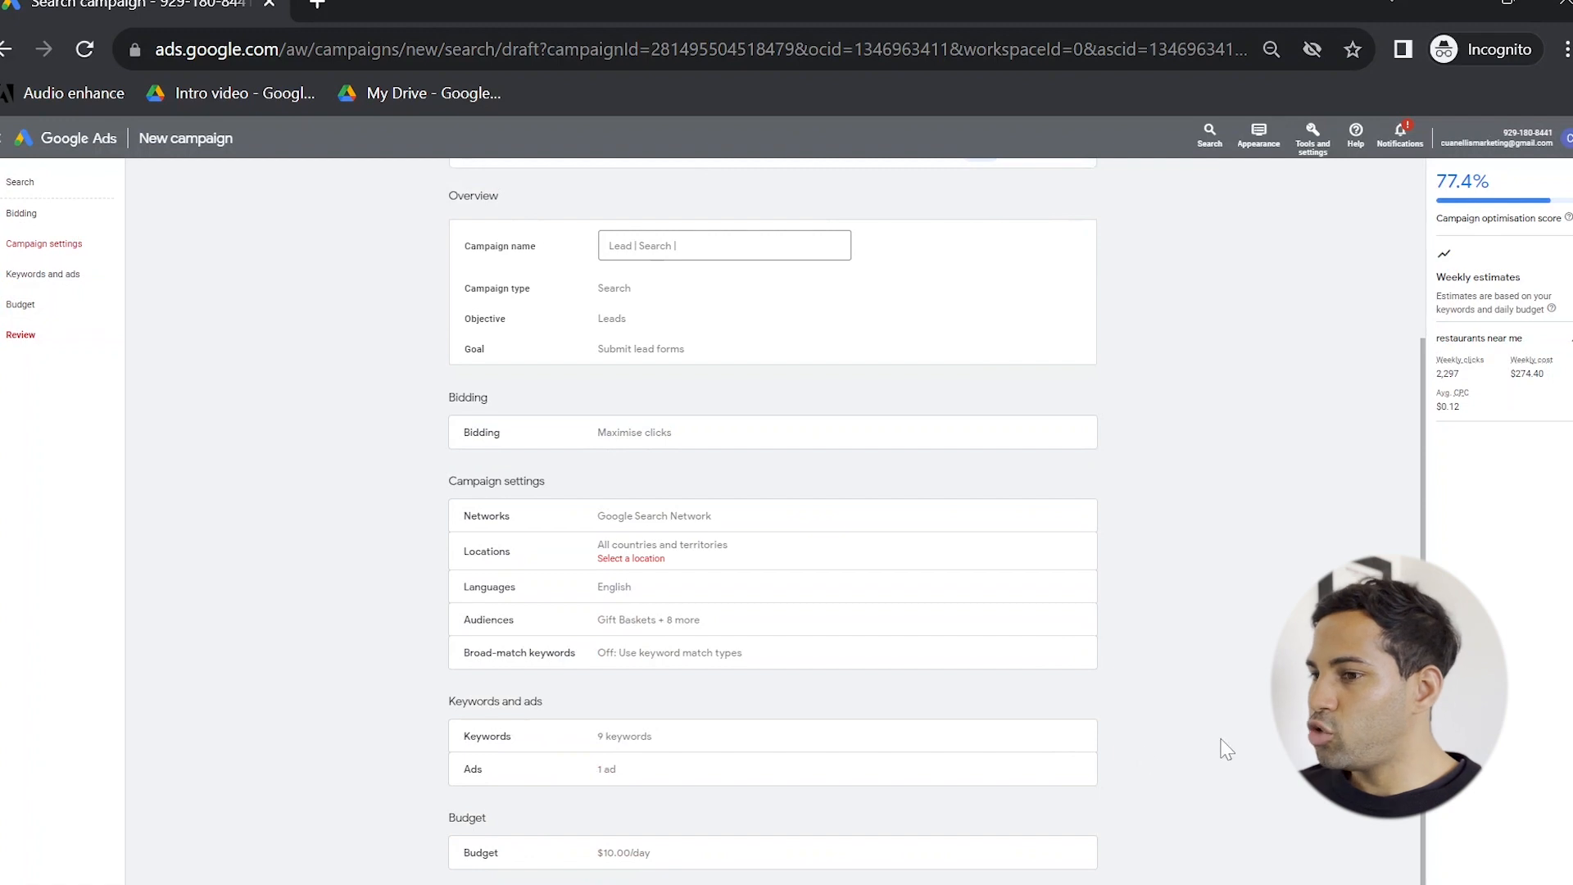
scroll(1227, 750, "up", 3)
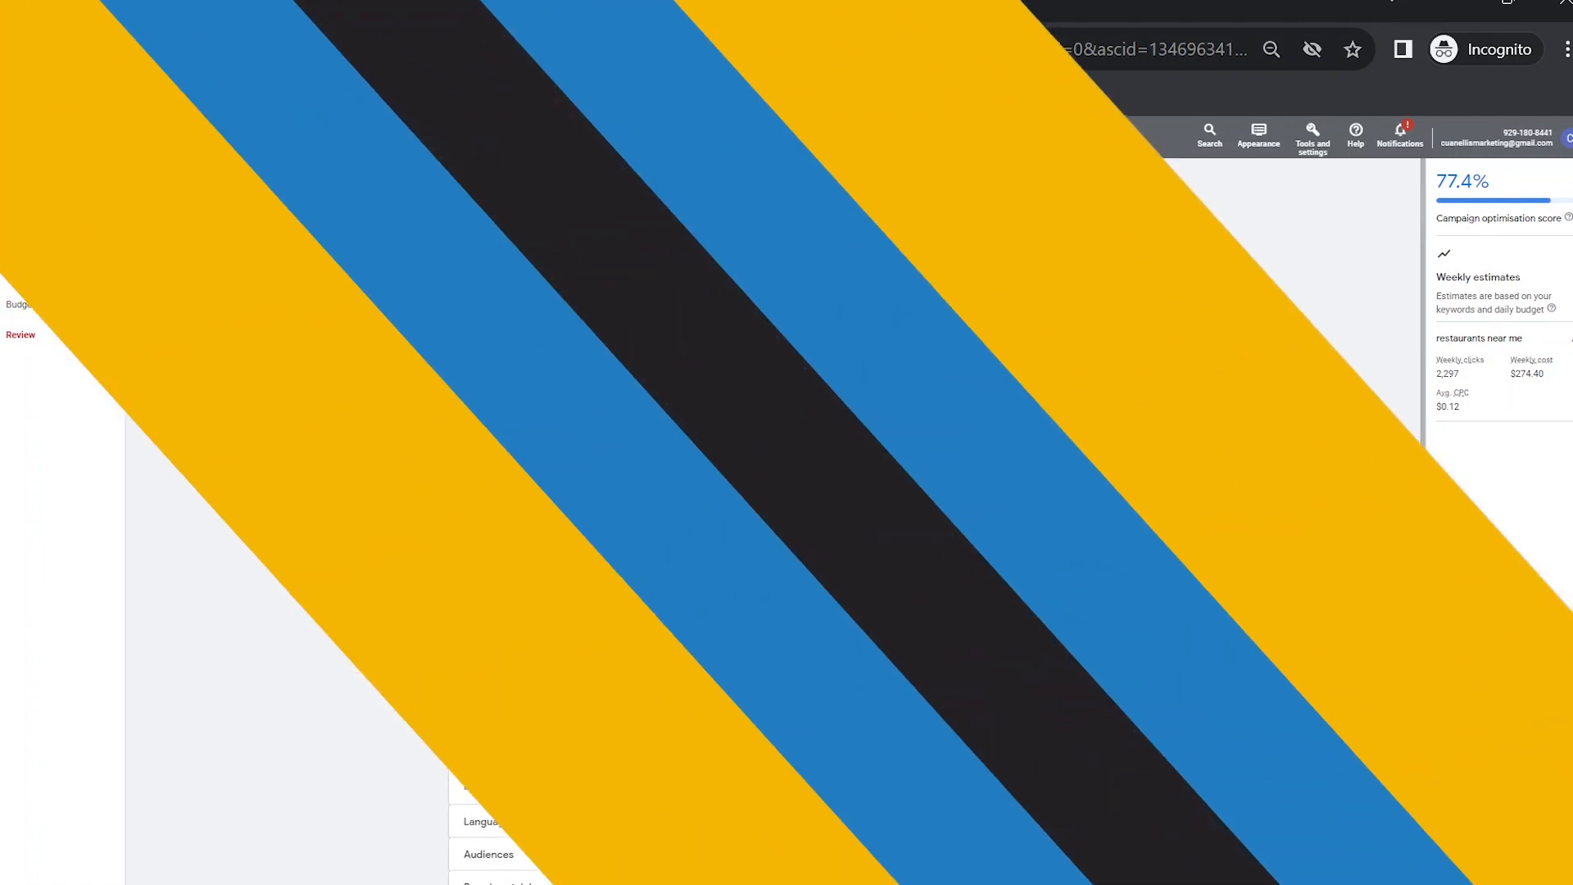